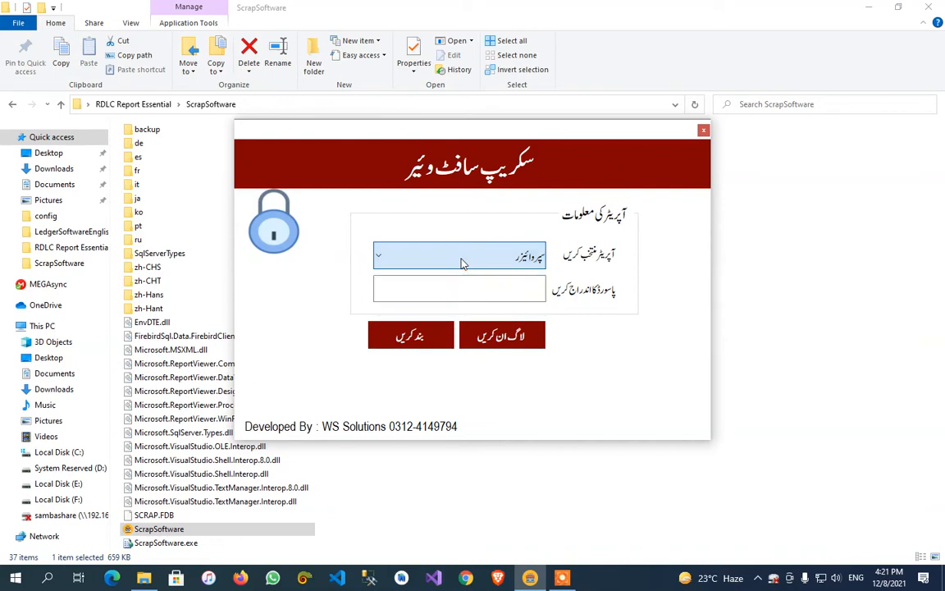
Log in as the سپروائیزر operator by entering the account password.
click(461, 262)
click(461, 263)
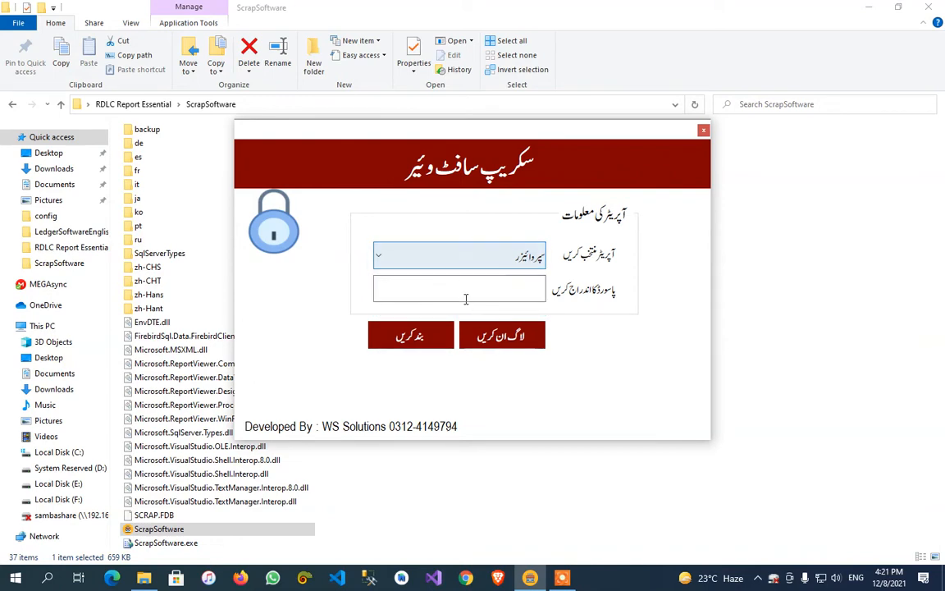
click(461, 289)
text(###)
key(Return)
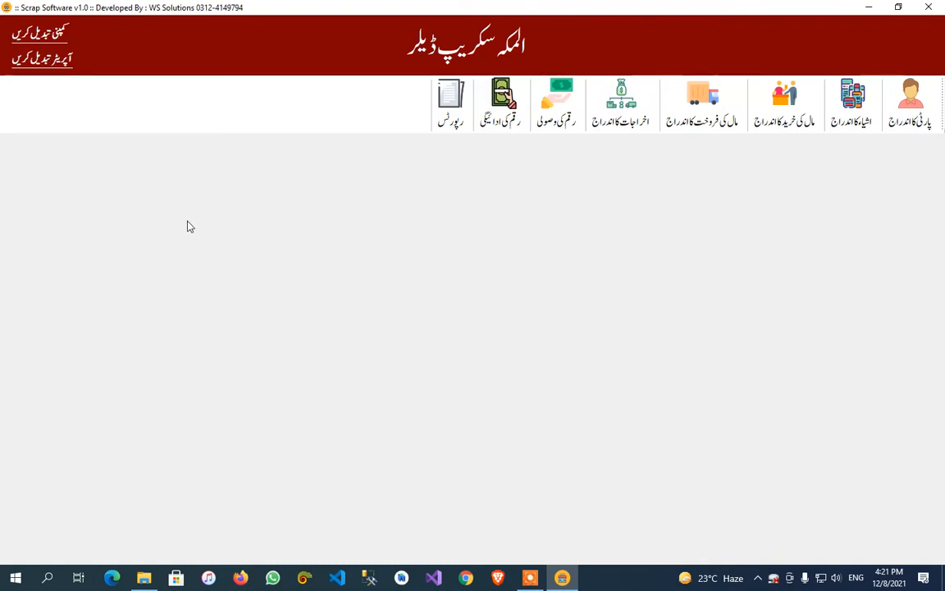
Open the company information form and examine the company name and address entries.
click(49, 37)
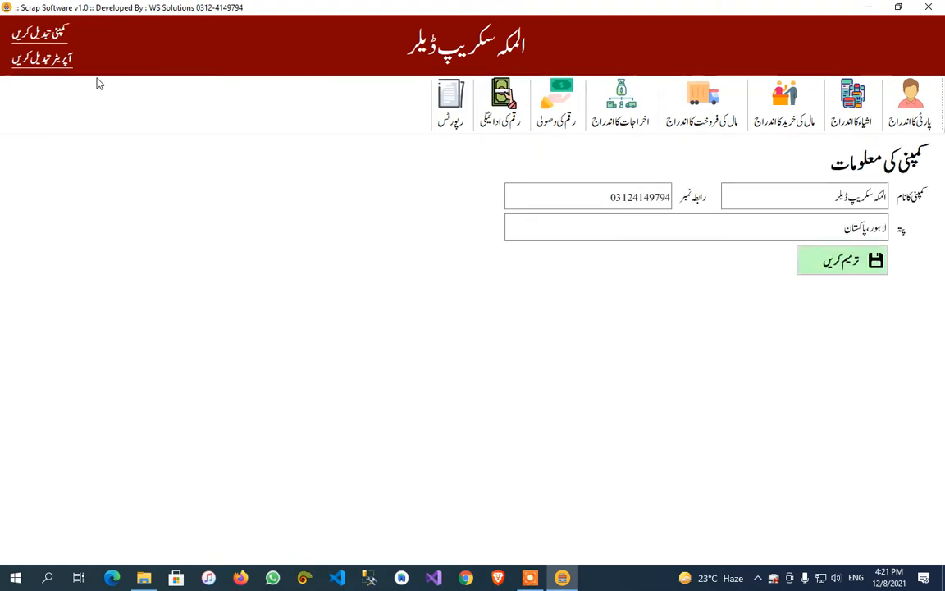
click(804, 203)
click(819, 227)
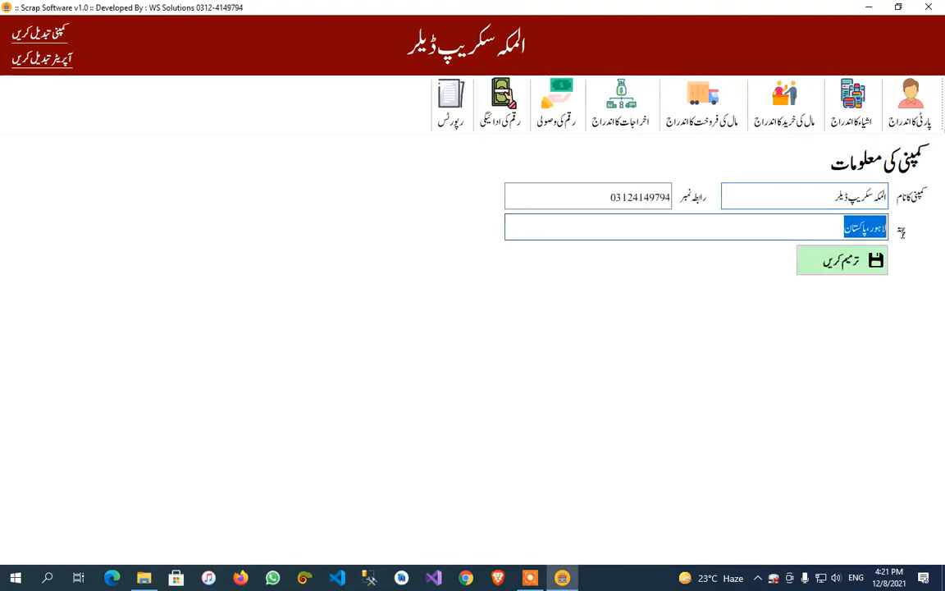
click(790, 227)
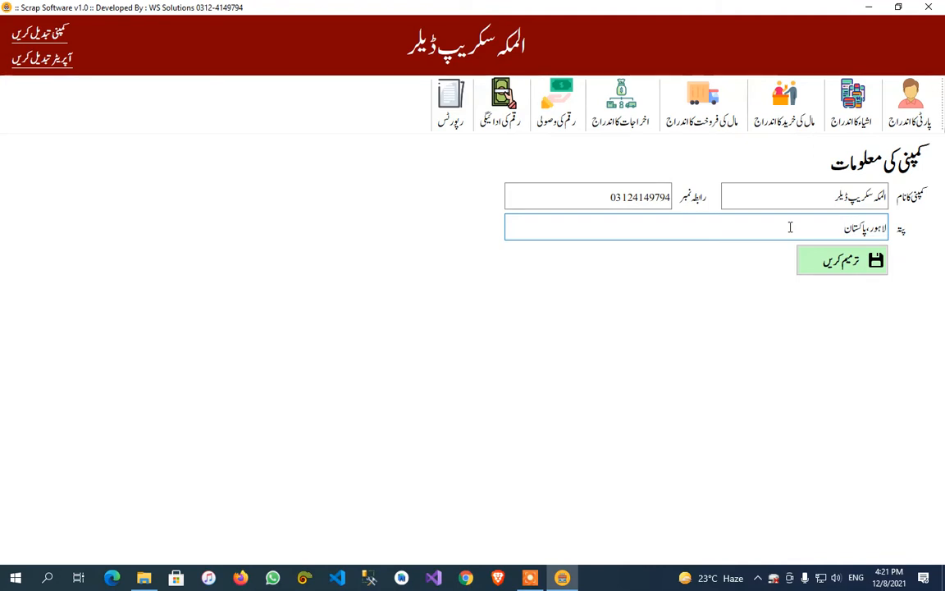
drag(863, 228, 890, 233)
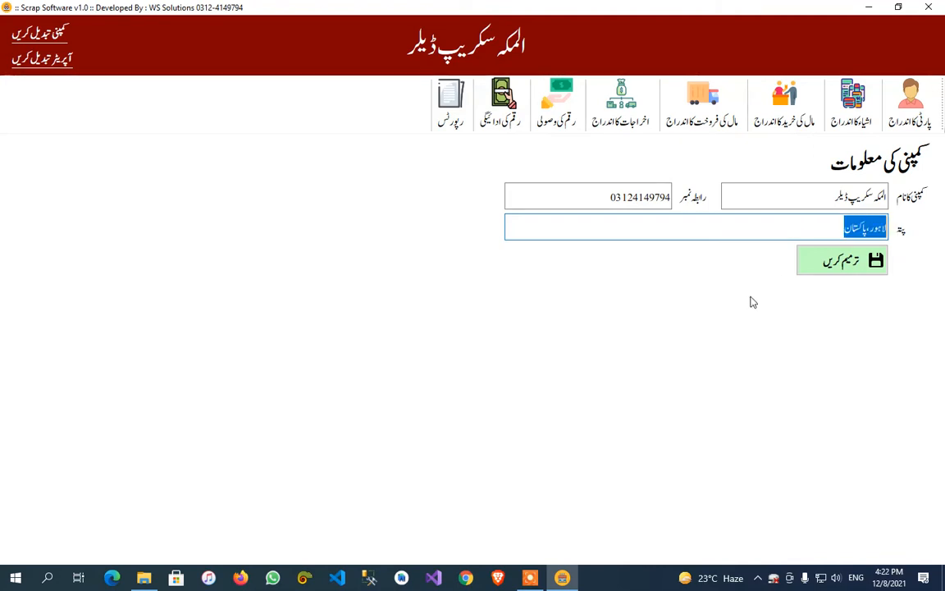
Load the سپروائیزر record in the operator entry form, and reset the form to a new entry.
click(41, 60)
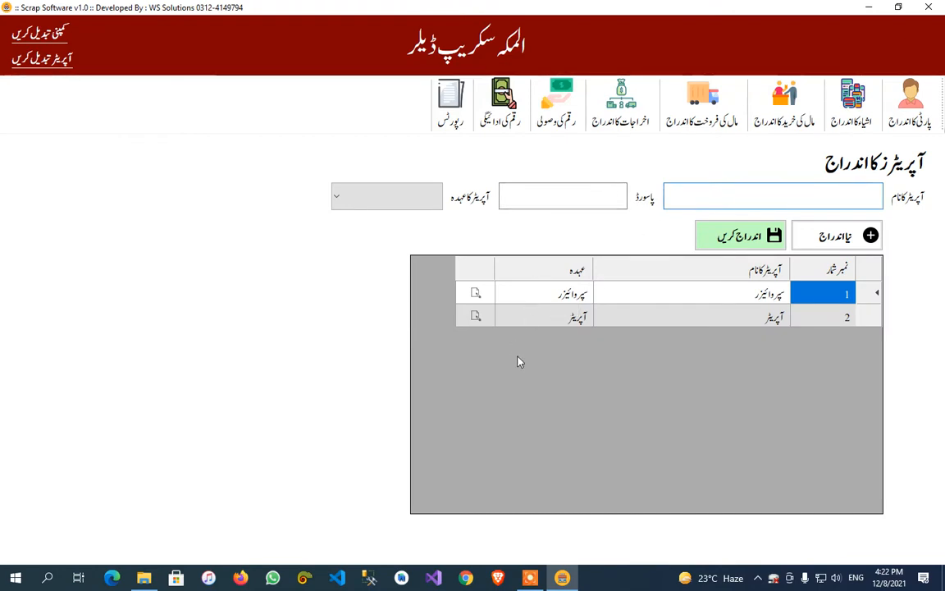
click(475, 297)
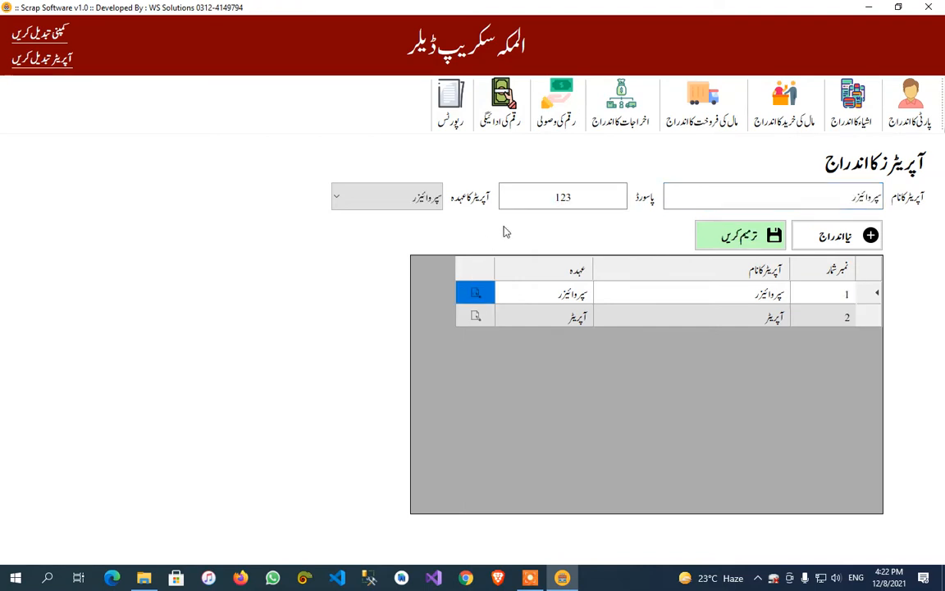
click(835, 234)
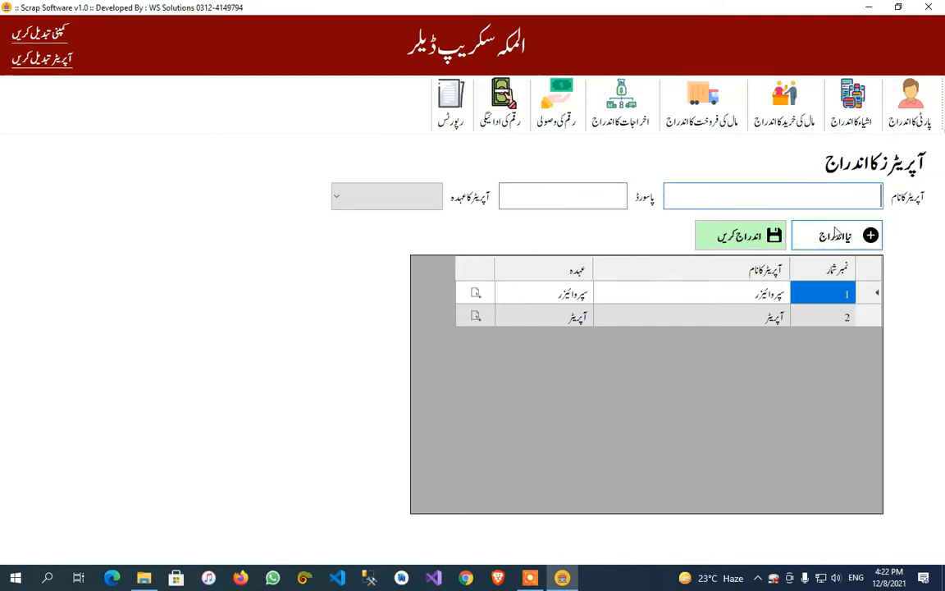
Add a party named کیش کھاتہ with party type کھاتہ دار, leaving the mobile, ID card and address fields empty.
click(910, 121)
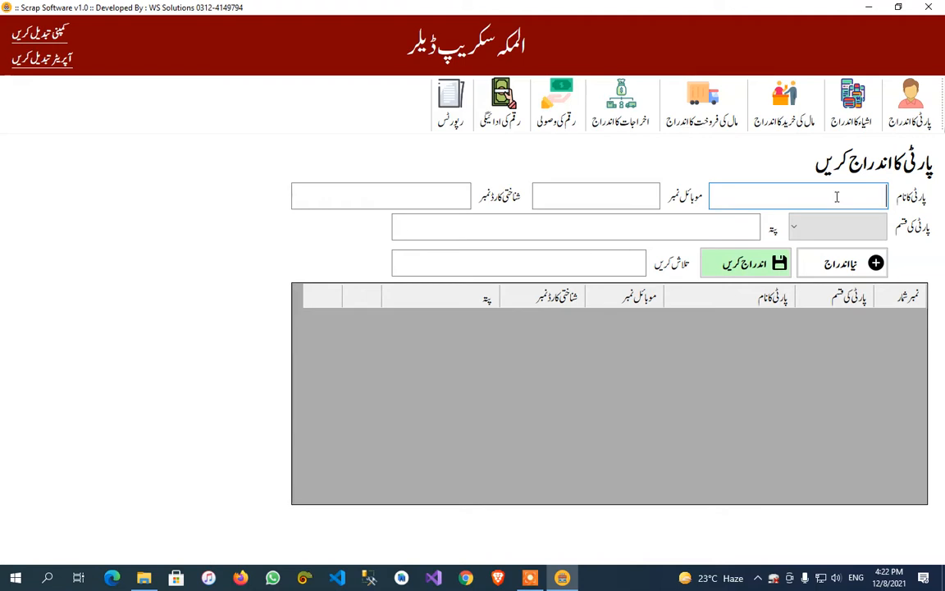
text(کیش کھاتہ)
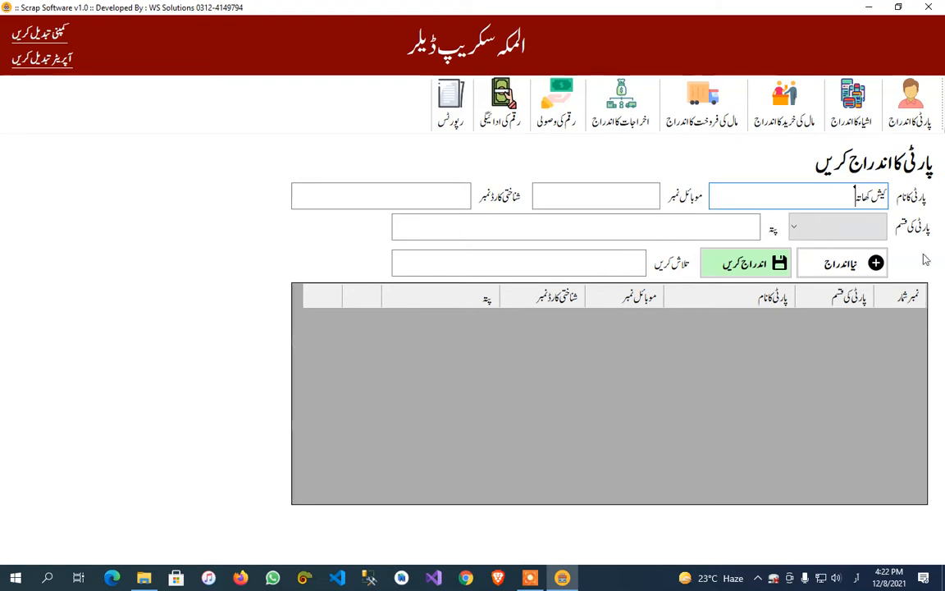
click(808, 227)
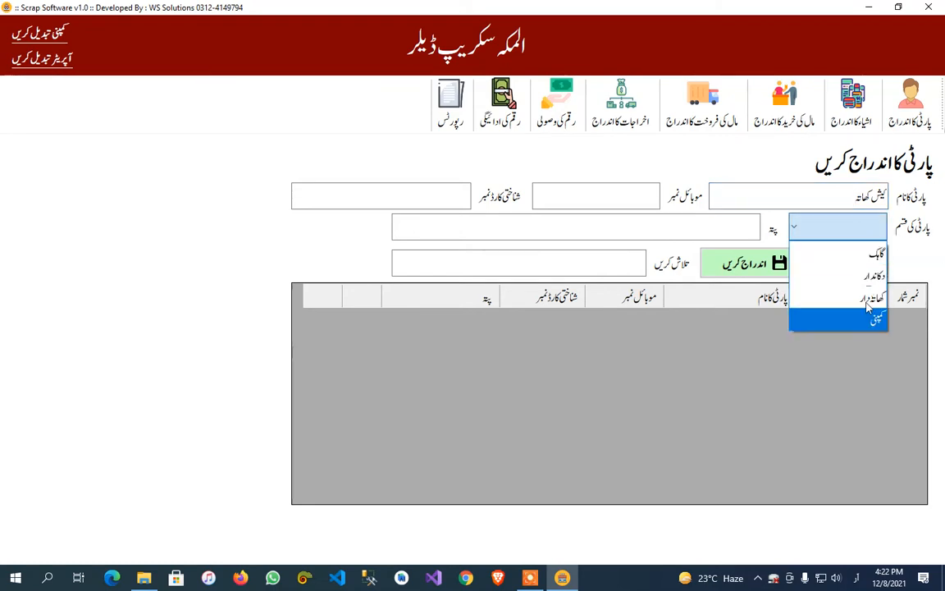
click(865, 297)
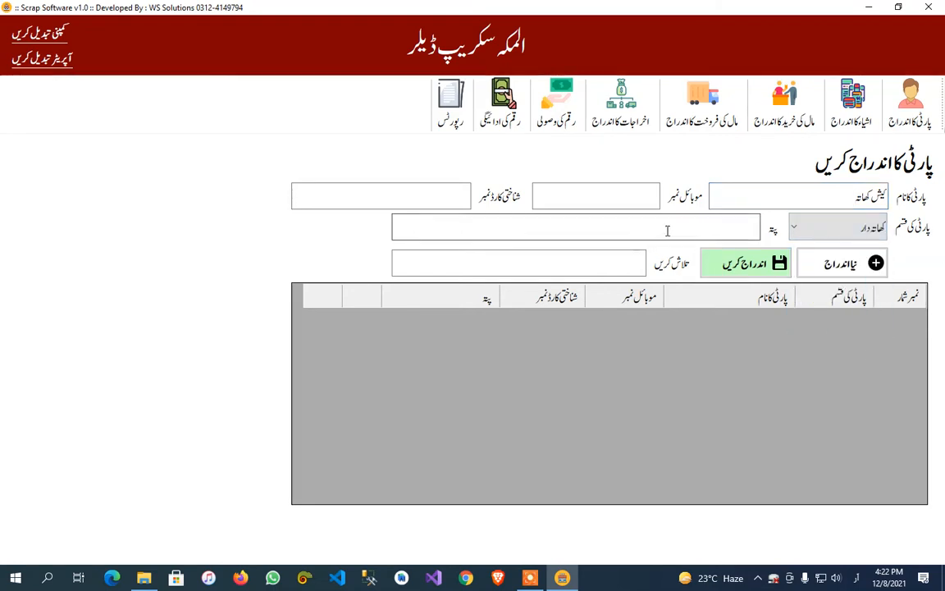
click(643, 198)
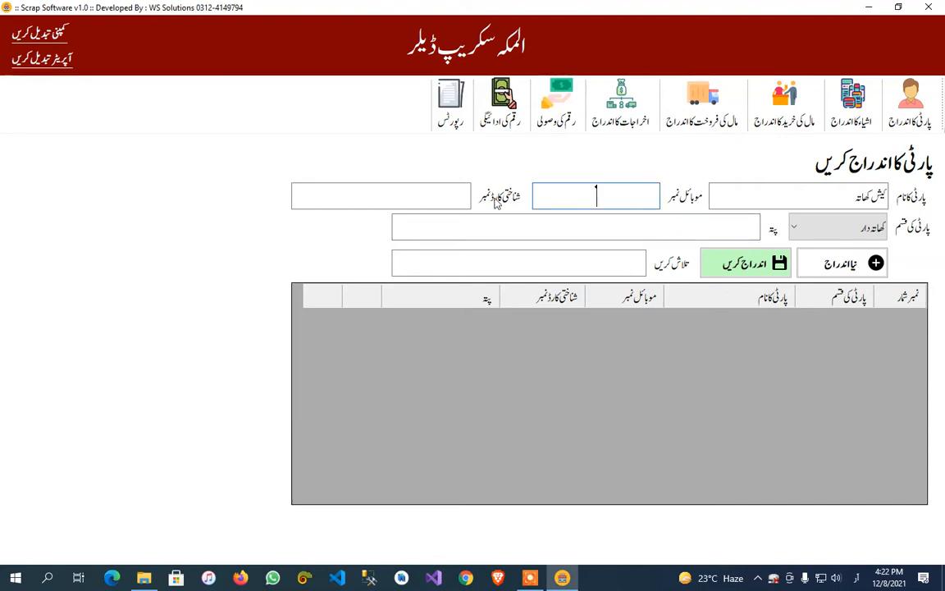
click(438, 195)
click(671, 219)
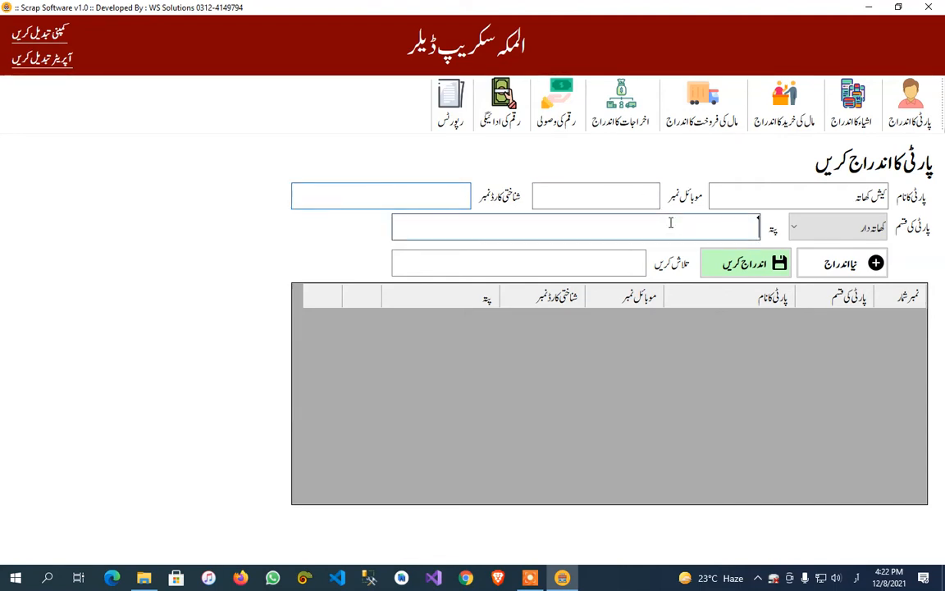
click(722, 263)
click(517, 337)
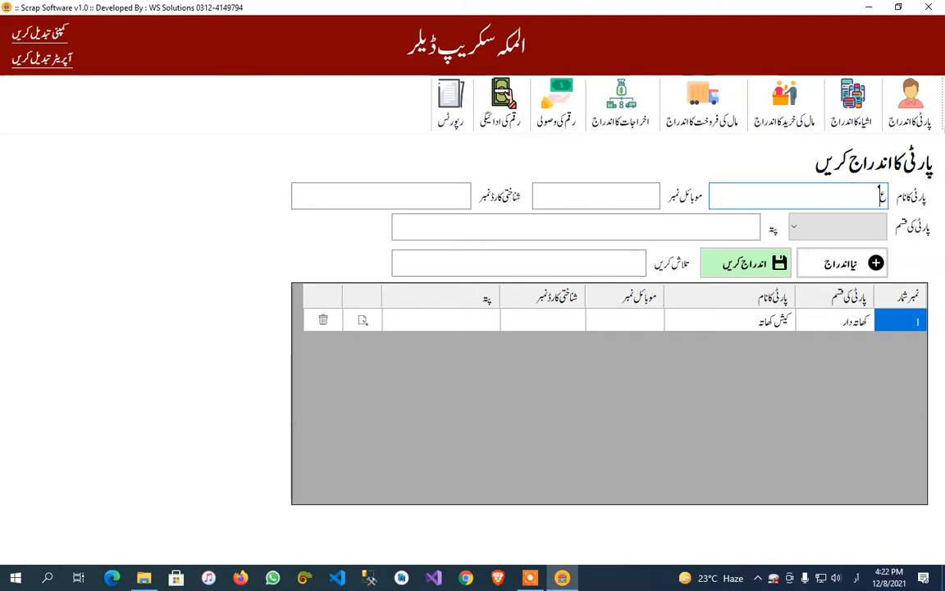
Add a second party of type گاہک, entering the customer's name and mobile number.
text(علی)
click(599, 194)
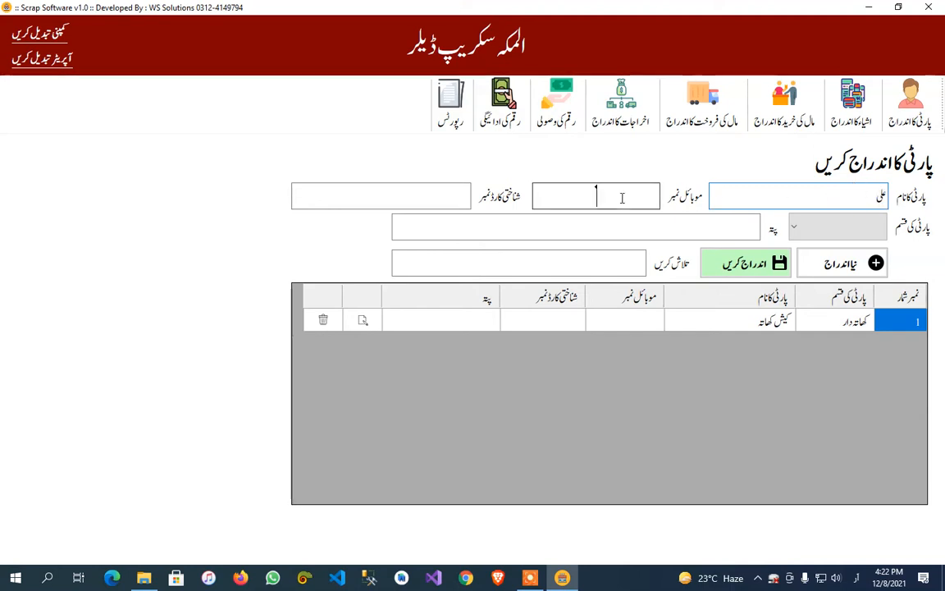
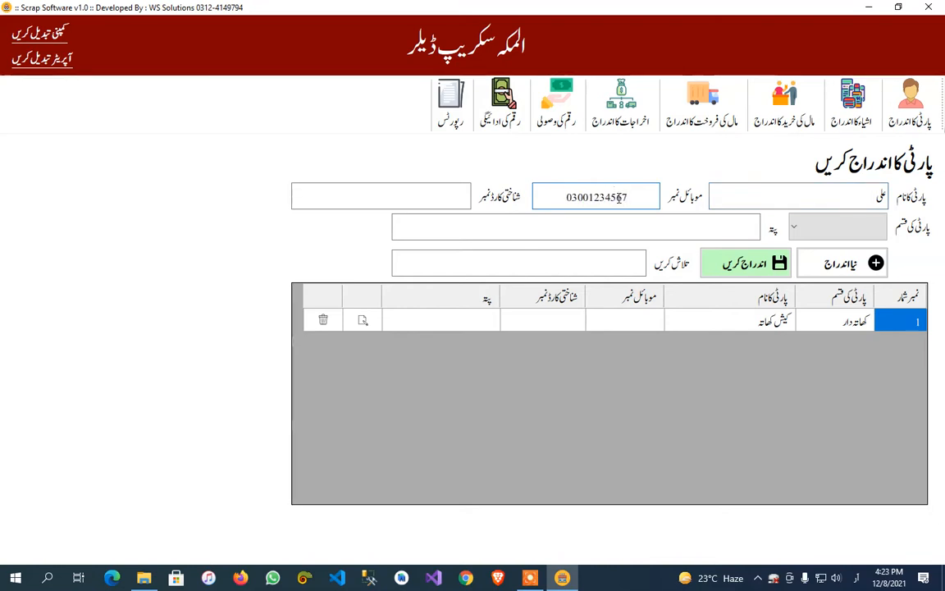
click(793, 227)
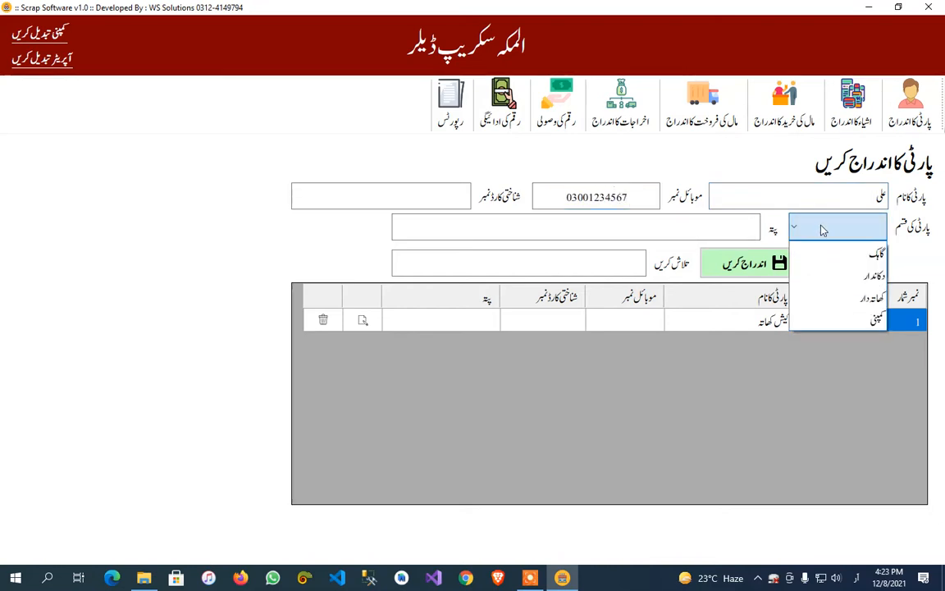
click(835, 250)
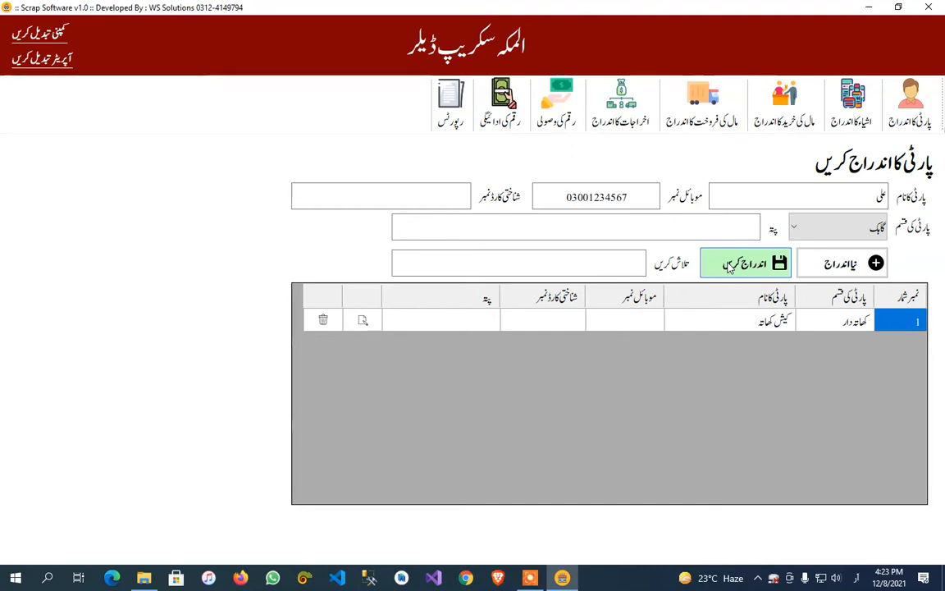
click(812, 228)
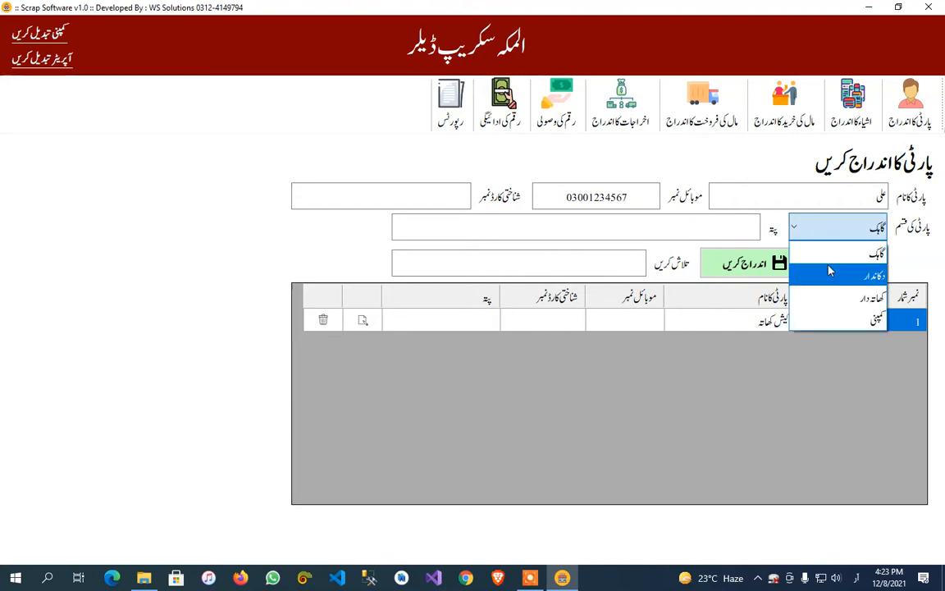
click(845, 254)
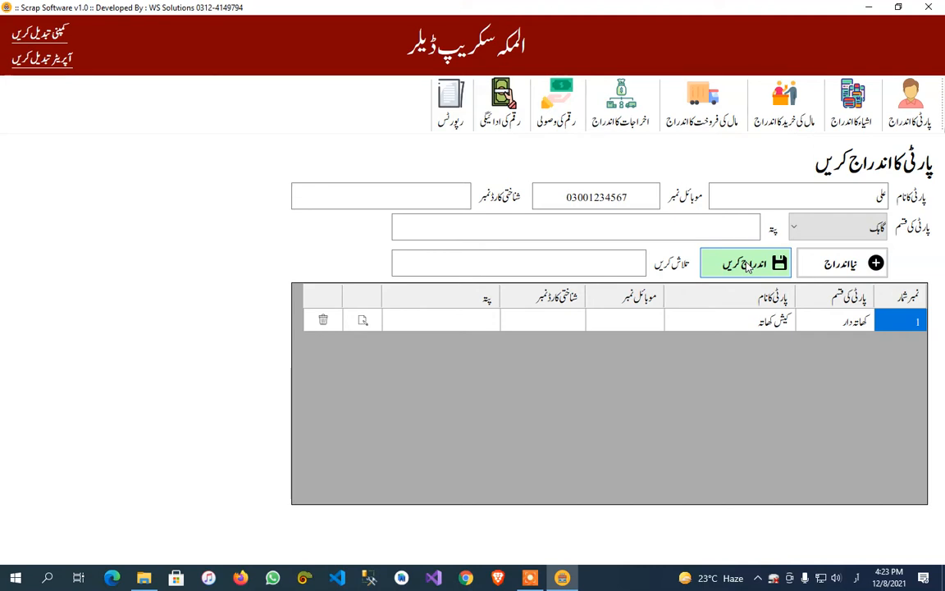
click(748, 264)
click(519, 333)
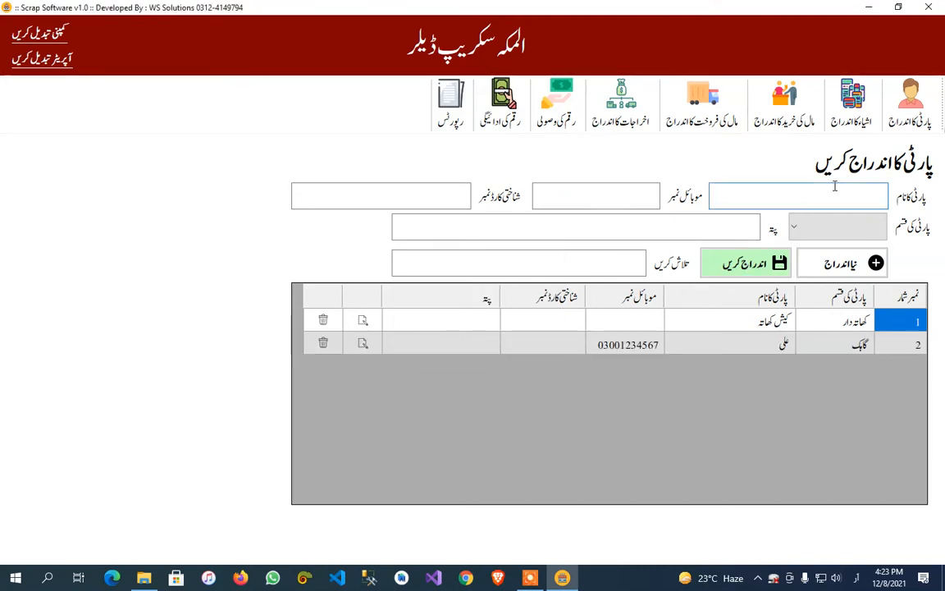
Add a third party of type دکاندار, entering the shopkeeper's name and mobile number.
text(عثمان)
click(599, 195)
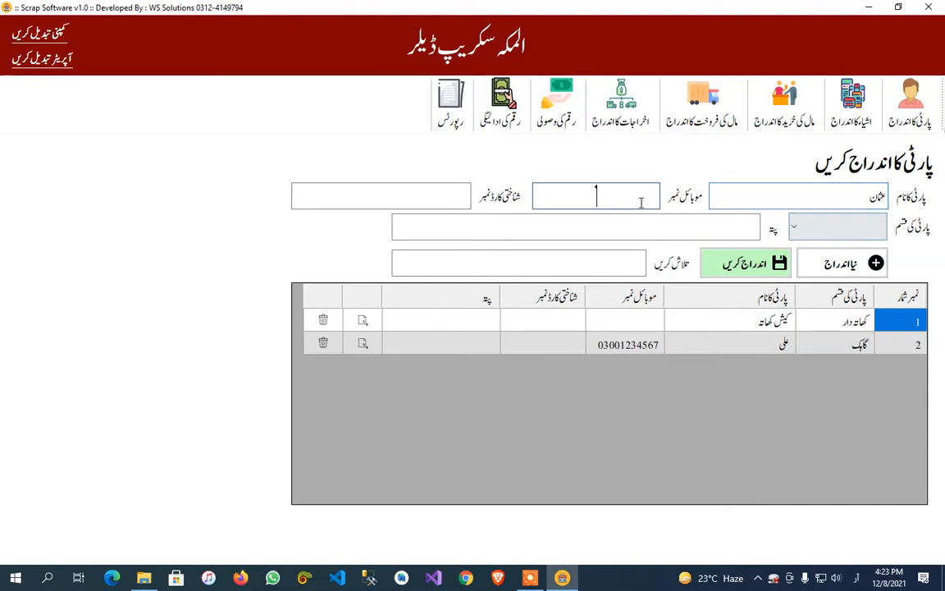
text(03001234567)
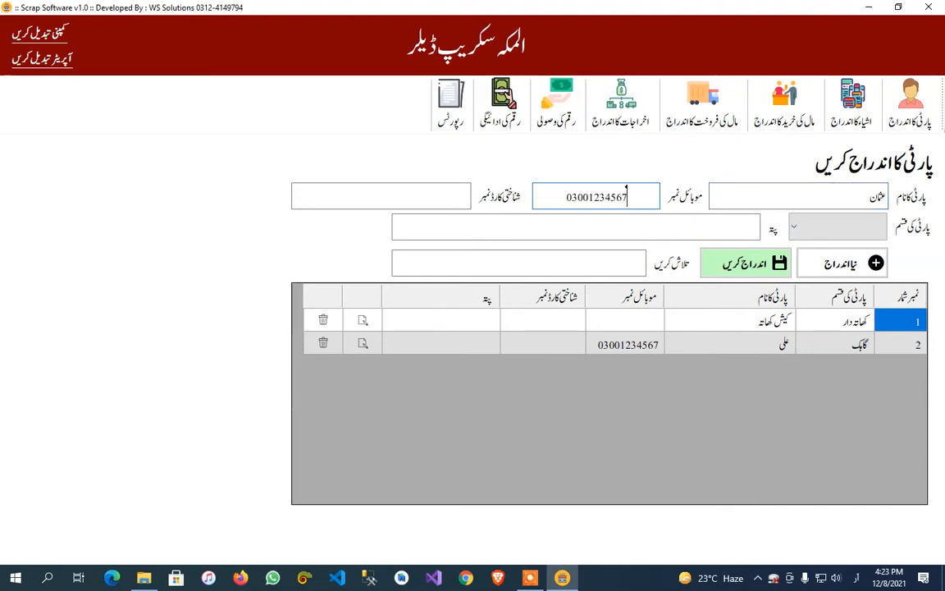
click(800, 227)
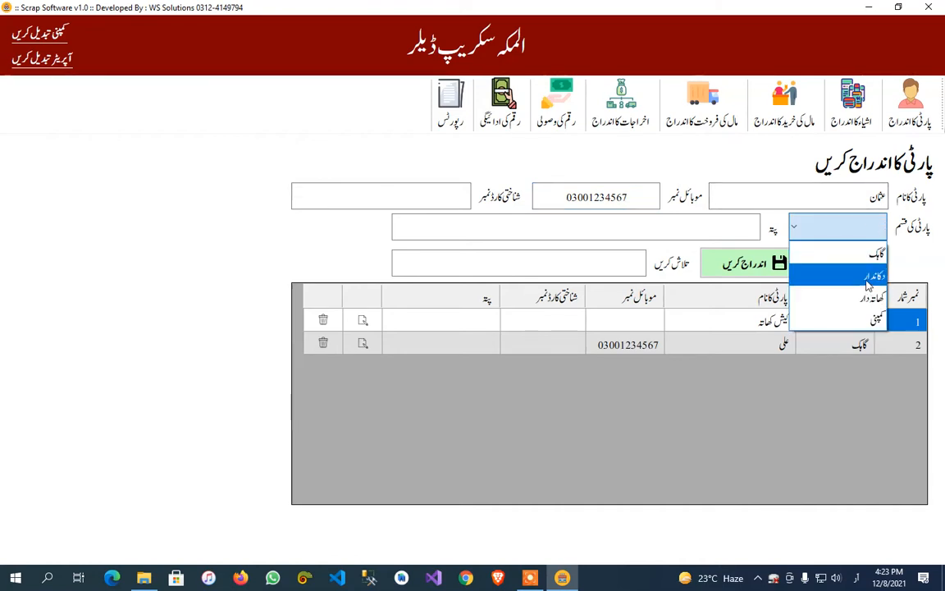
click(861, 277)
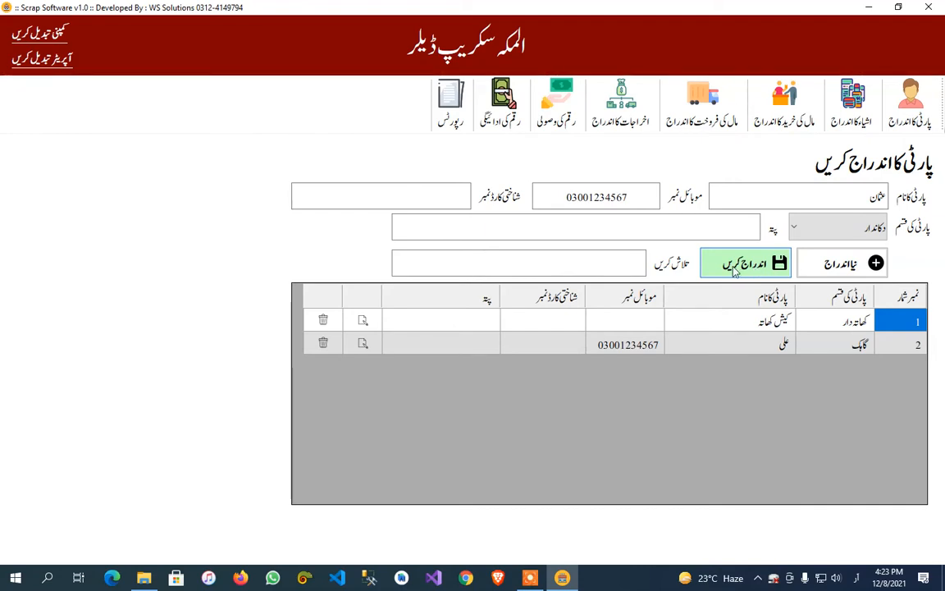
click(755, 268)
click(517, 333)
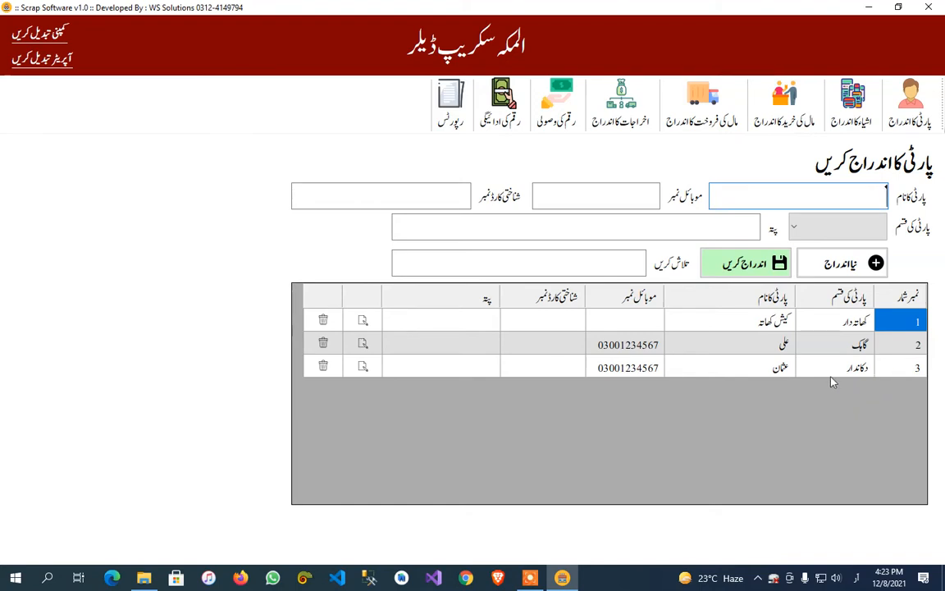
Add an item named سکریپ with unit کلوگرام, purchase price 120, sale price 121 and current weight 0.
click(851, 102)
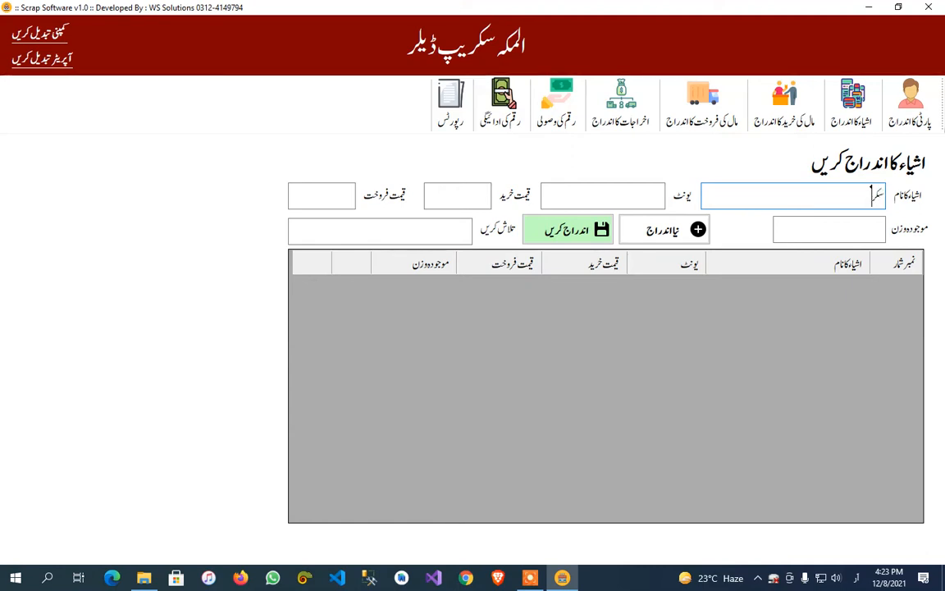
text(سکریپ)
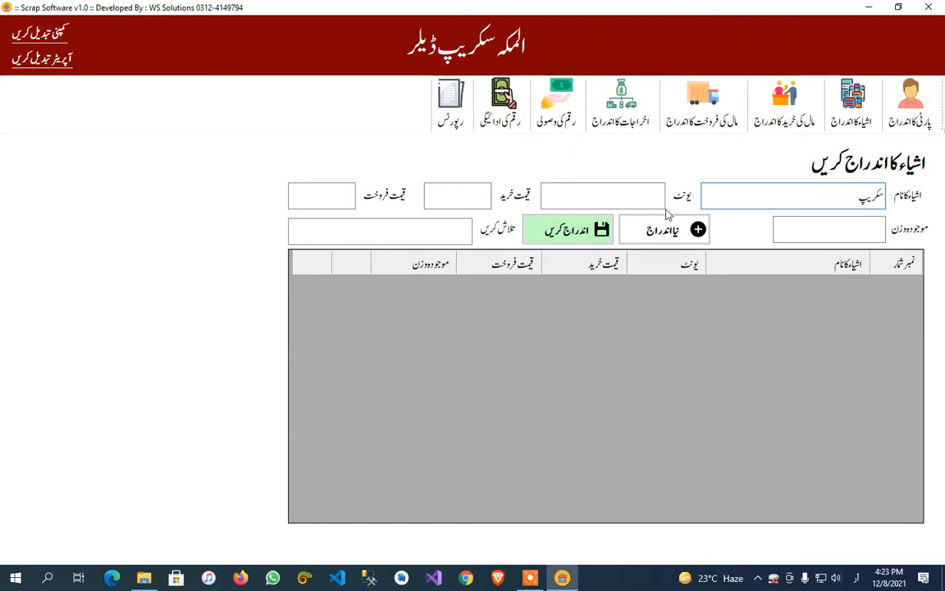
click(650, 202)
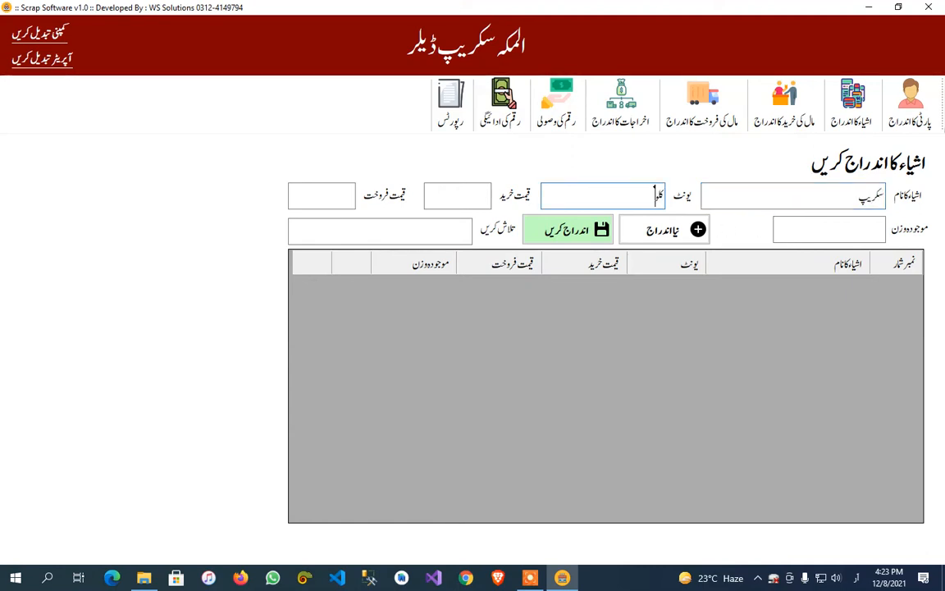
text(کلوگرام)
click(461, 195)
text(120)
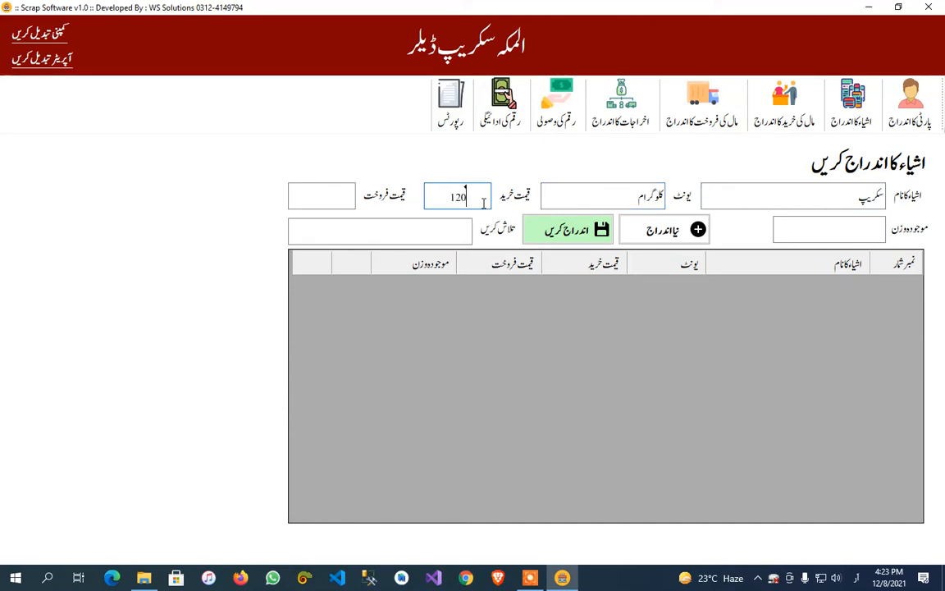
click(319, 204)
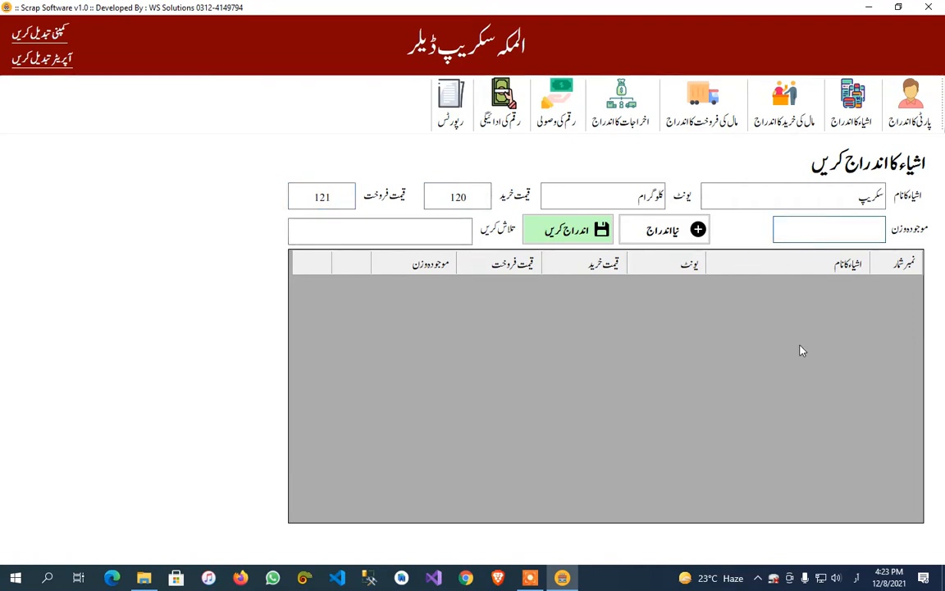
click(566, 230)
click(521, 333)
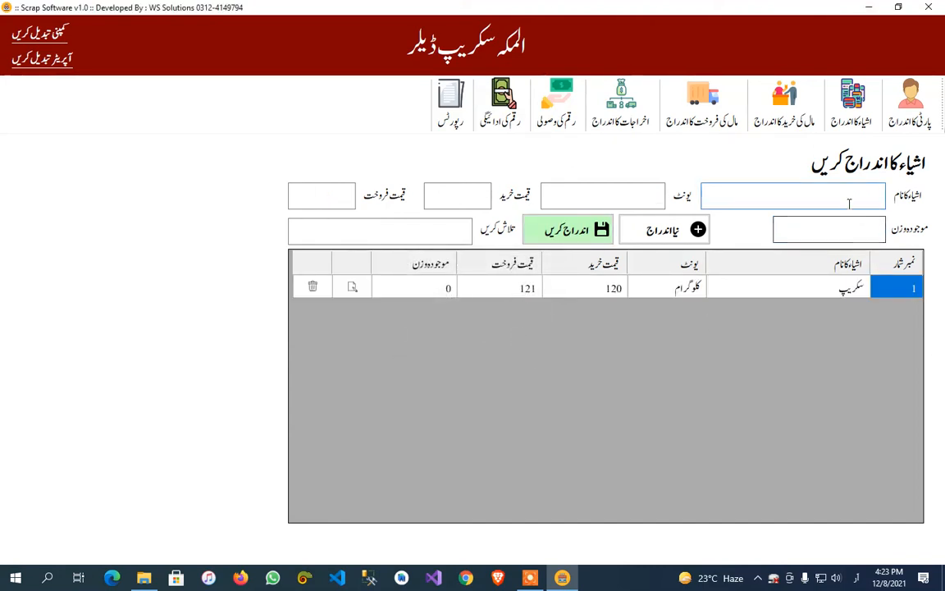
Enter a new item named تانبا with کلوگرام as its unit.
text(تانبا)
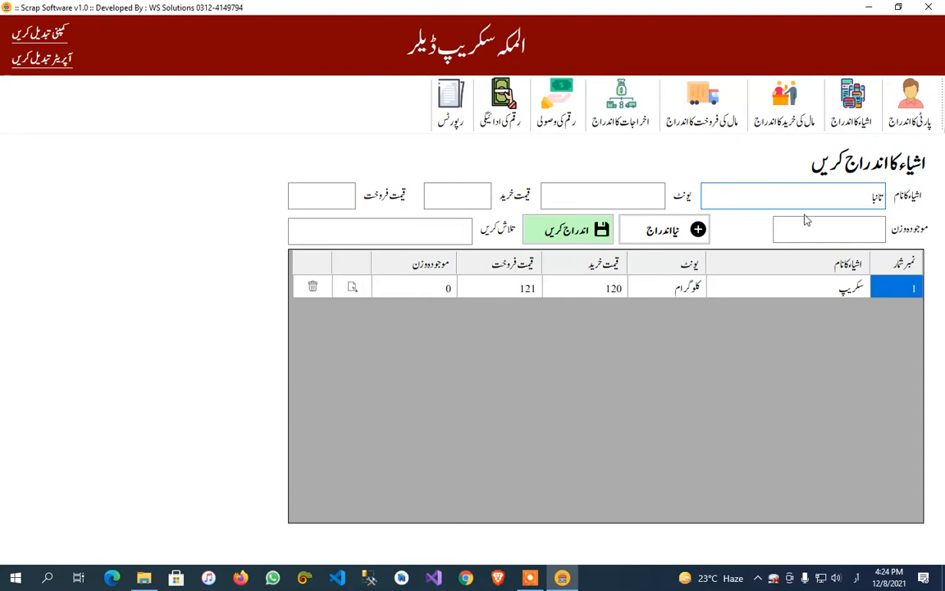
click(644, 197)
text(کلو)
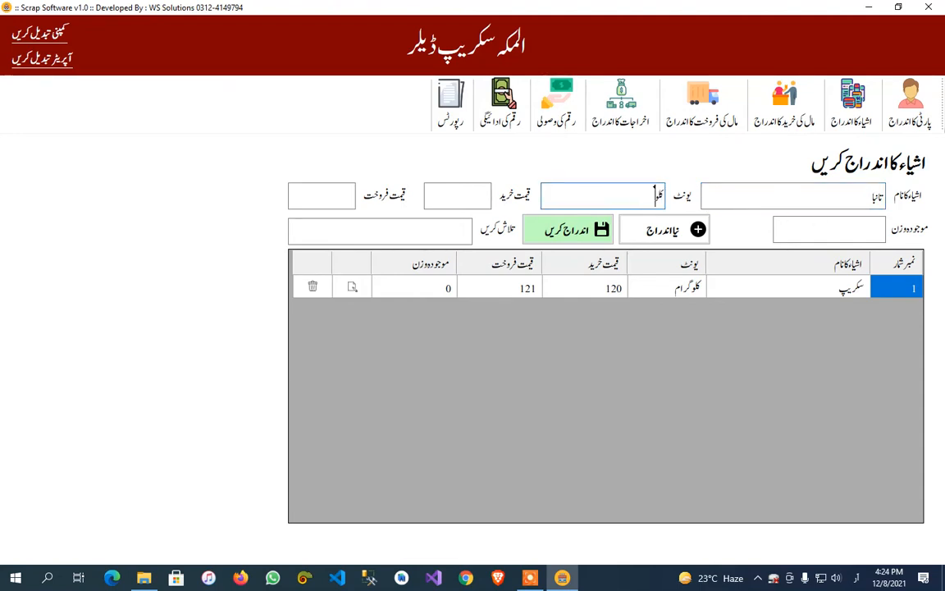
text(گرام)
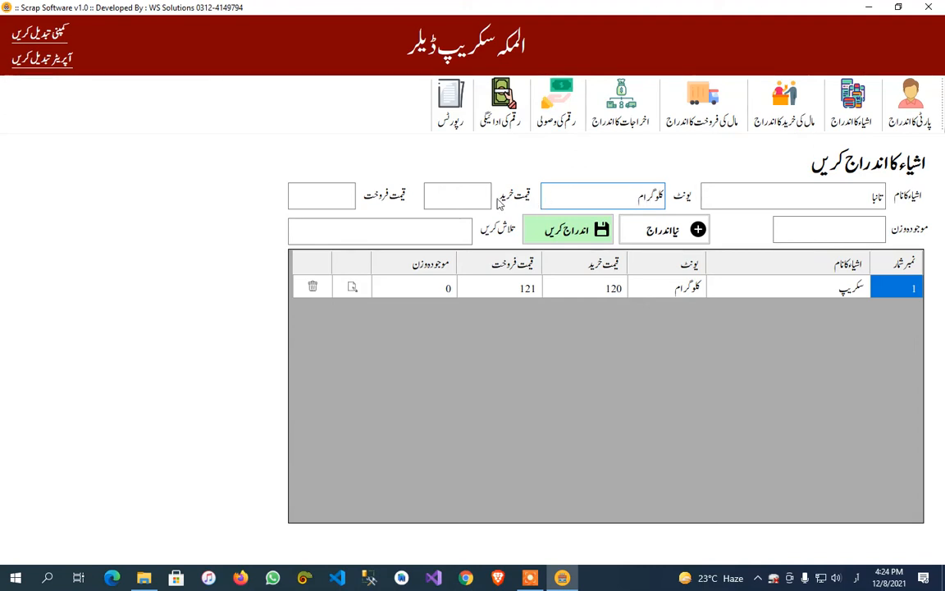
key(Tab)
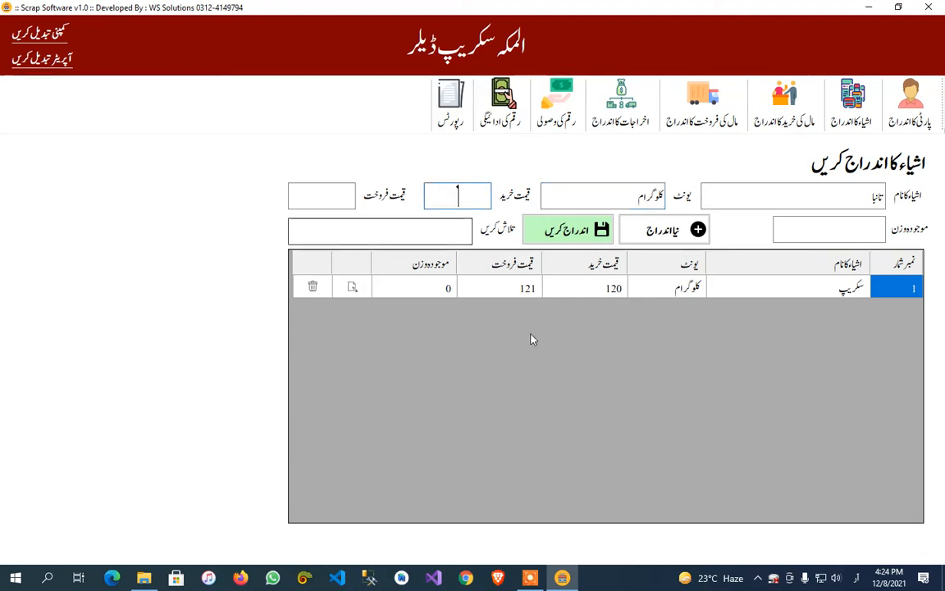
Set the item's purchase price to 1500, sale price to 1850 and current weight to 0, and save the item.
text(1500)
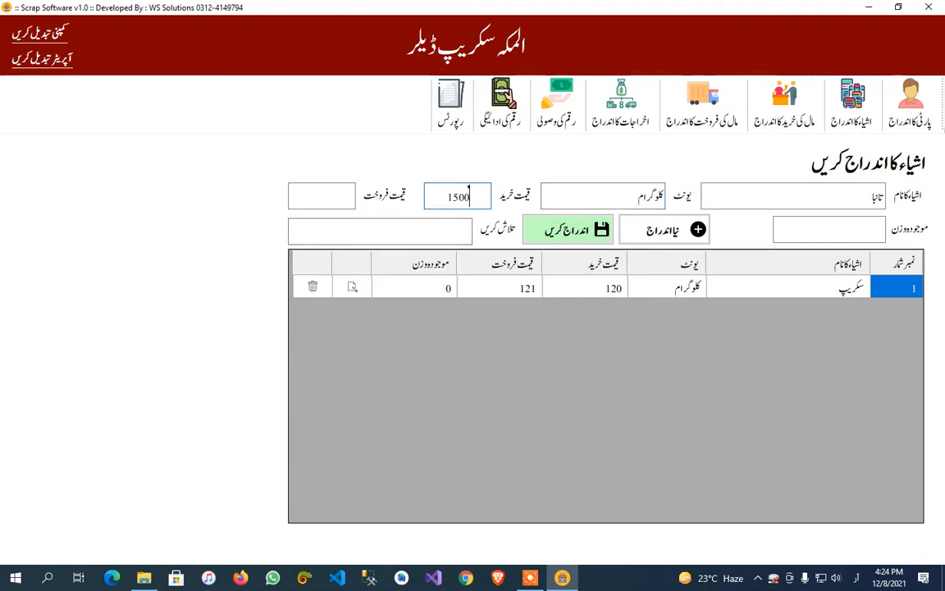
key(Tab)
text(1815)
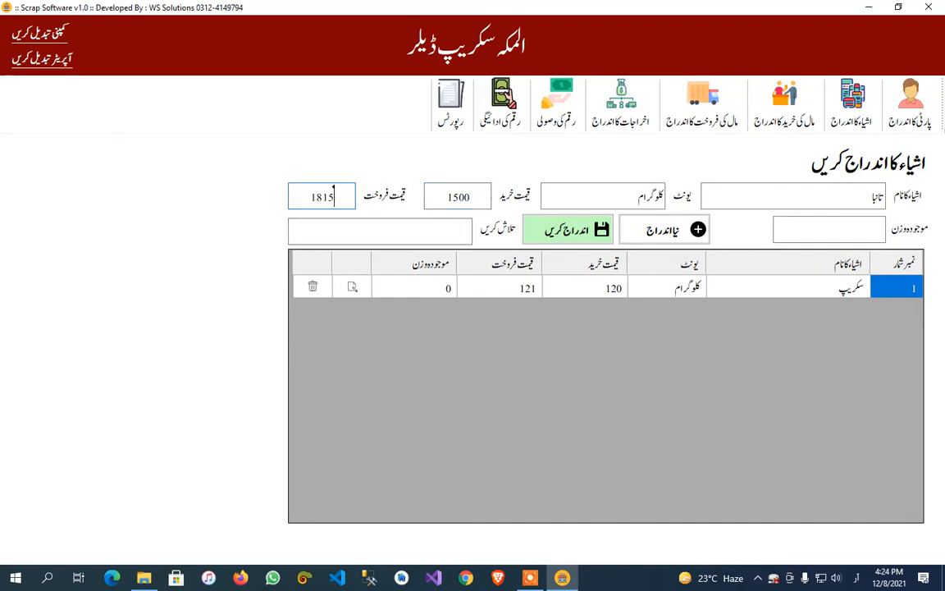
text(0)
key(BackSpace)
key(BackSpace)
key(BackSpace)
text(50)
click(816, 229)
text(0)
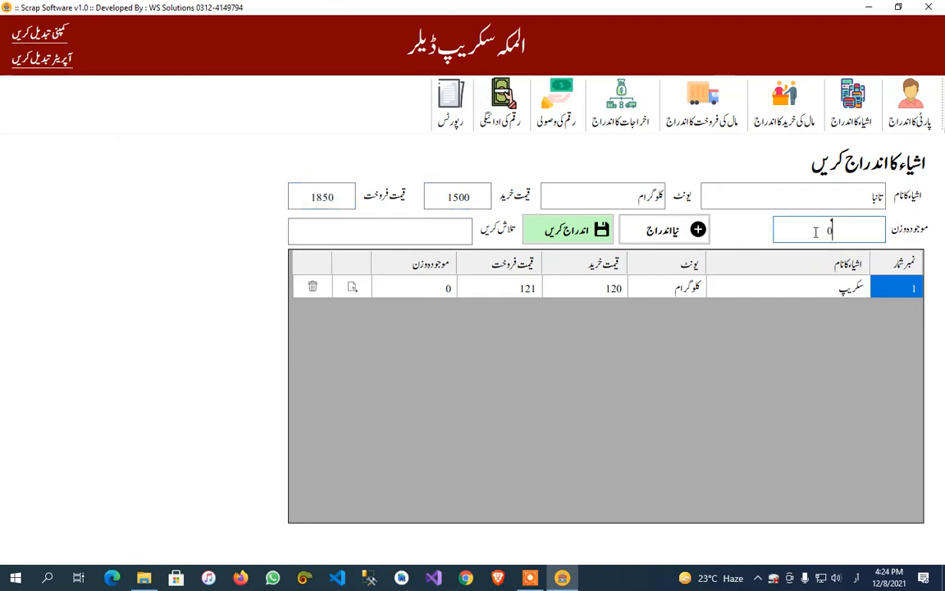
click(566, 230)
click(517, 333)
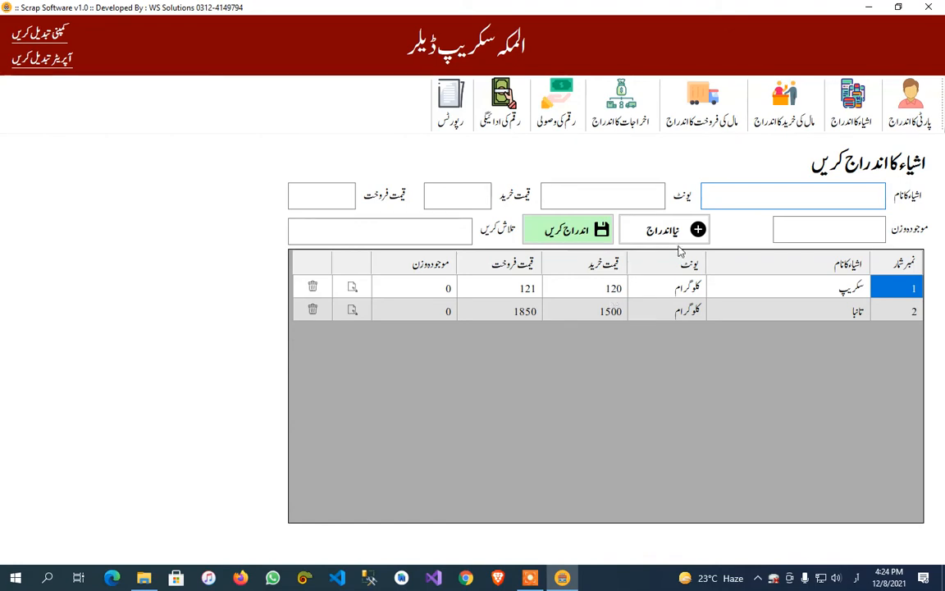
Start a goods purchase entry with party کیش کھاتہ - کھاتہ دار and item سکریپ.
click(785, 109)
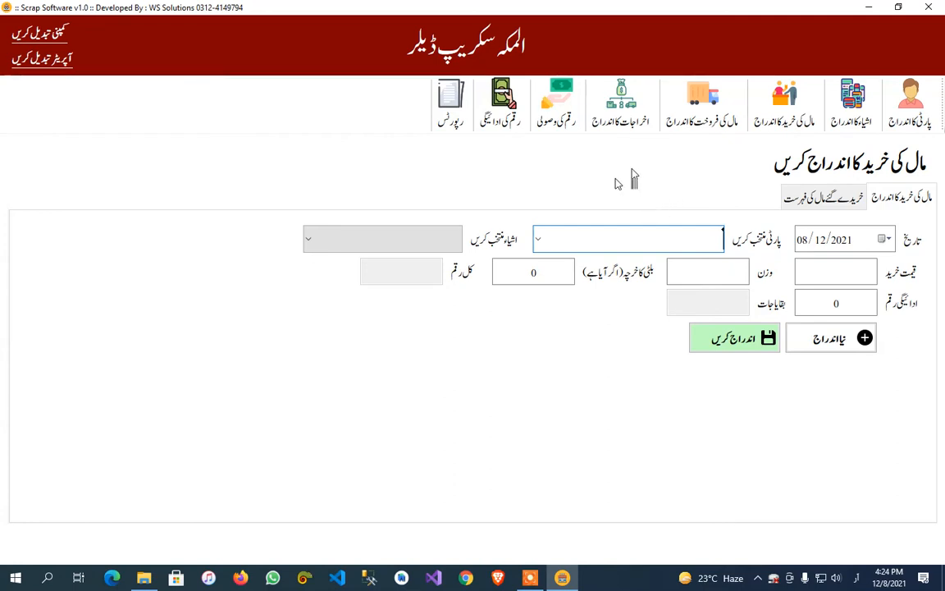
click(538, 239)
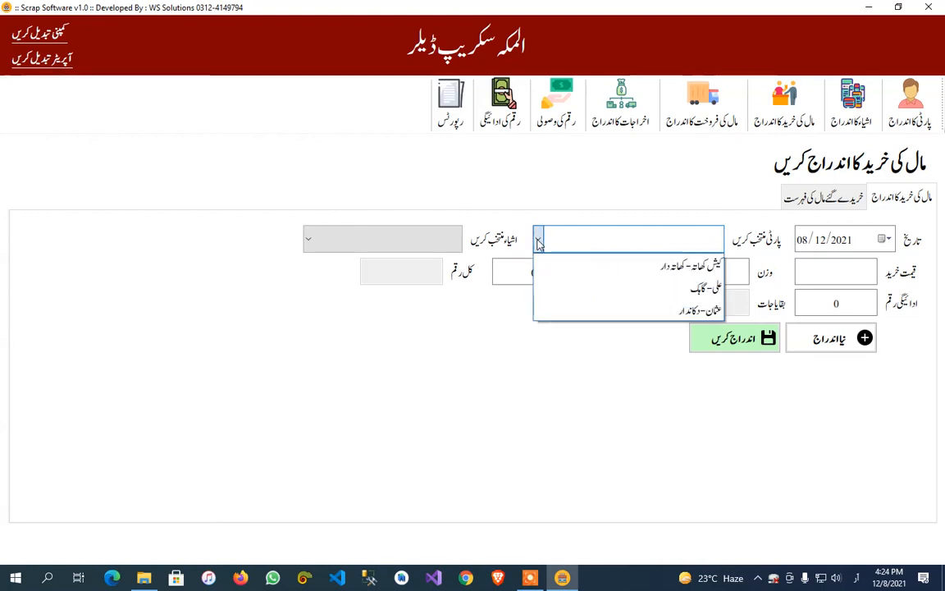
click(648, 265)
click(660, 238)
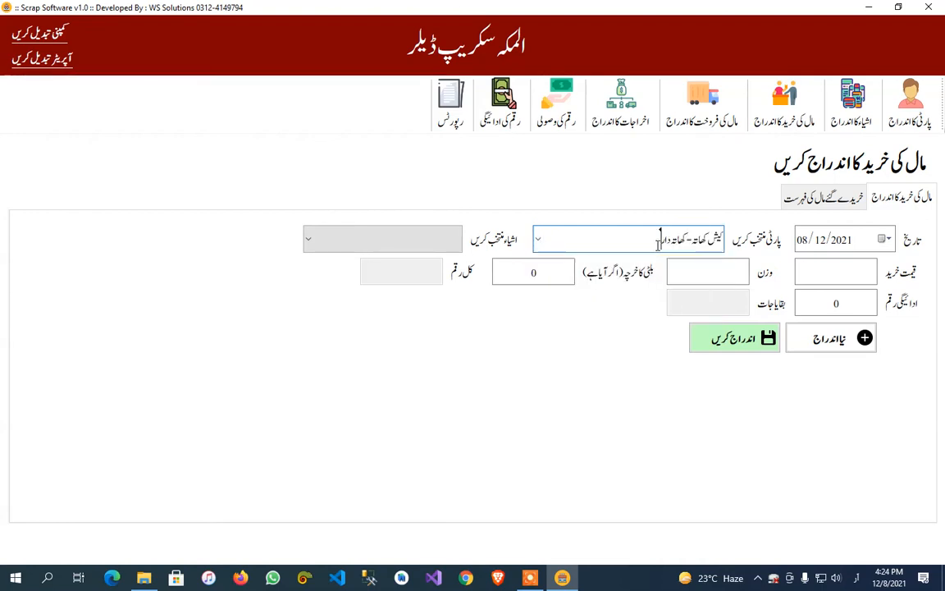
click(411, 246)
click(415, 263)
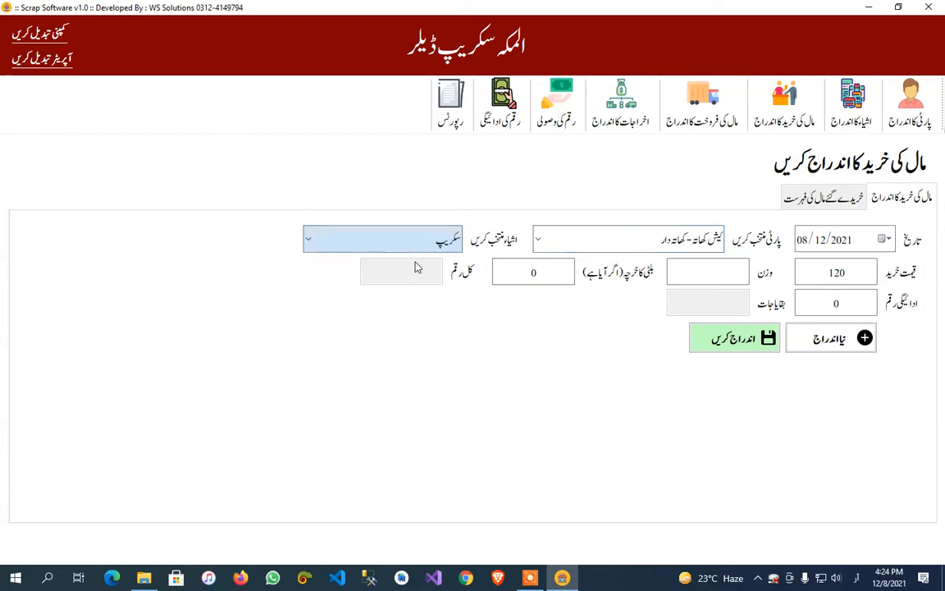
Switch the purchase item to تانبا and back to سکریپ to compare how the purchase price fills in.
click(417, 249)
click(429, 287)
click(422, 246)
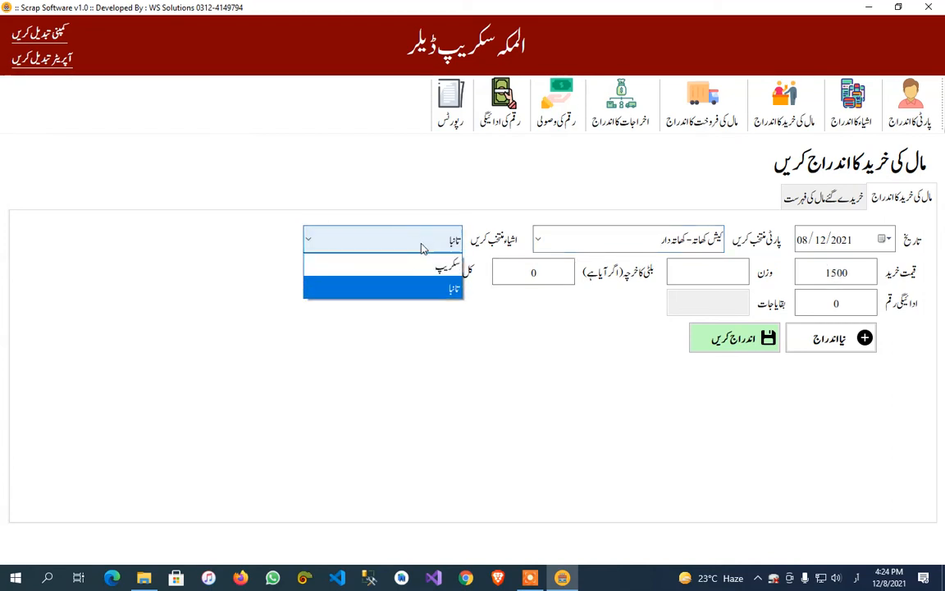
click(443, 264)
click(422, 240)
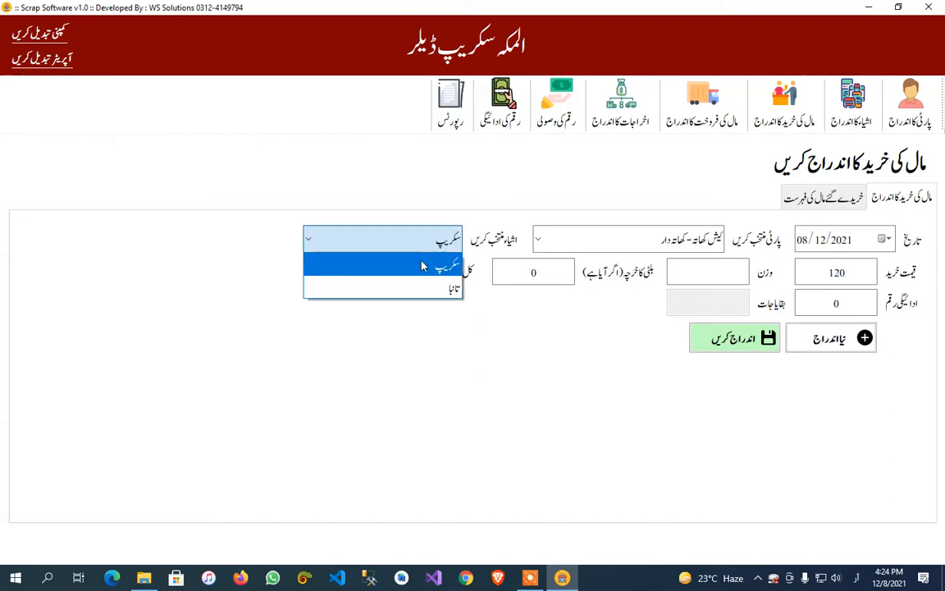
click(424, 264)
Save the سکریپ purchase with purchase price 120, weight 12, freight cost 0 and paid amount 1440.
click(836, 273)
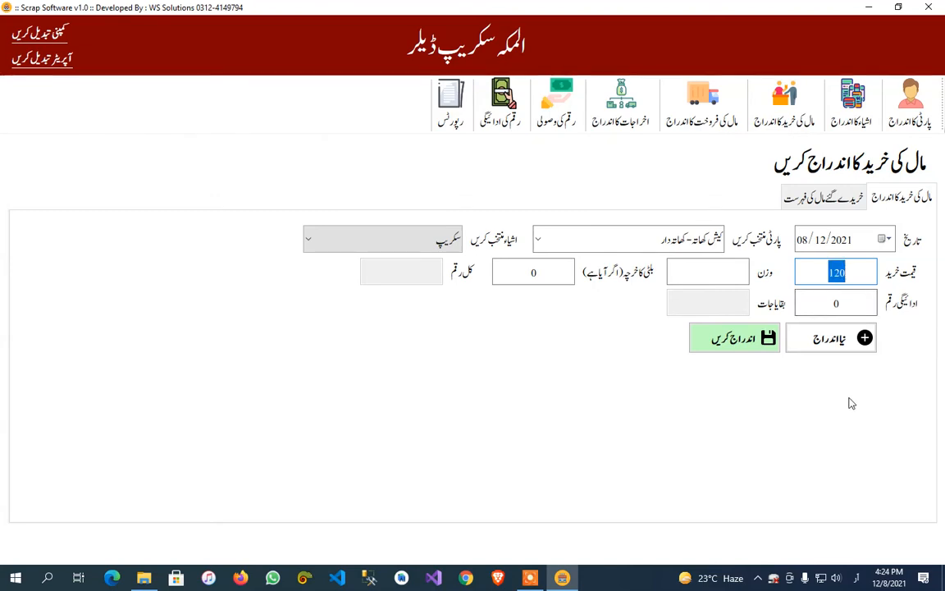
text(121)
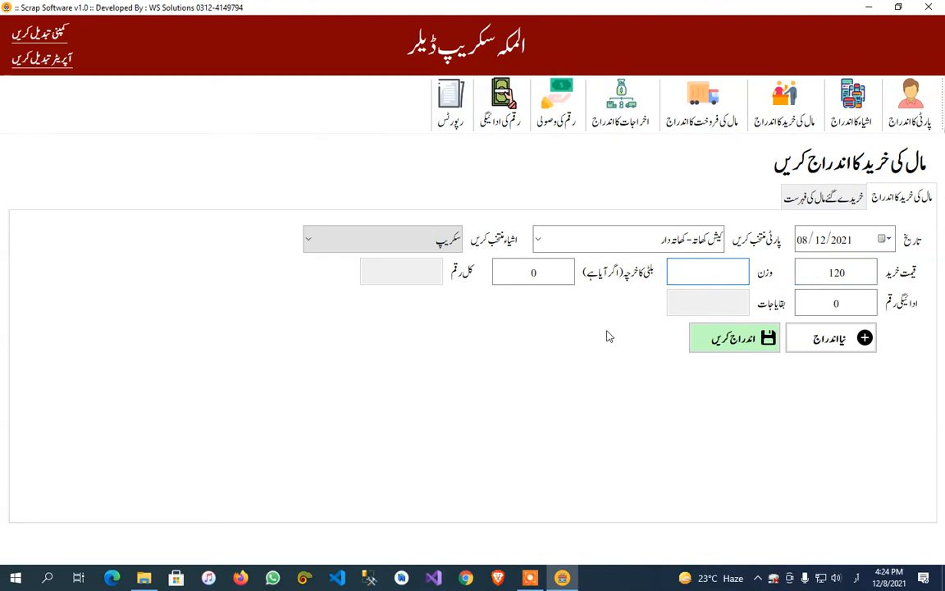
text(12)
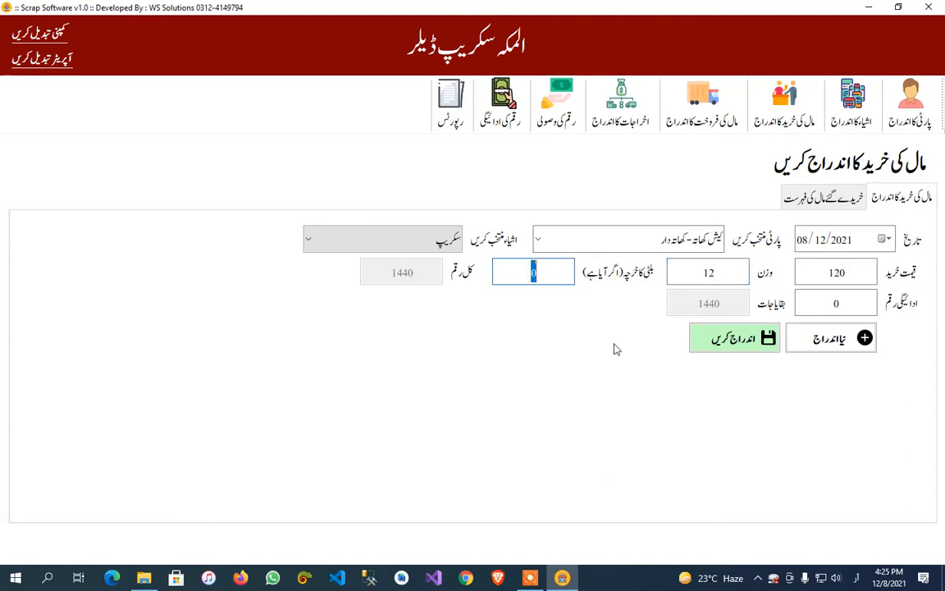
double_click(548, 278)
click(833, 303)
double_click(836, 303)
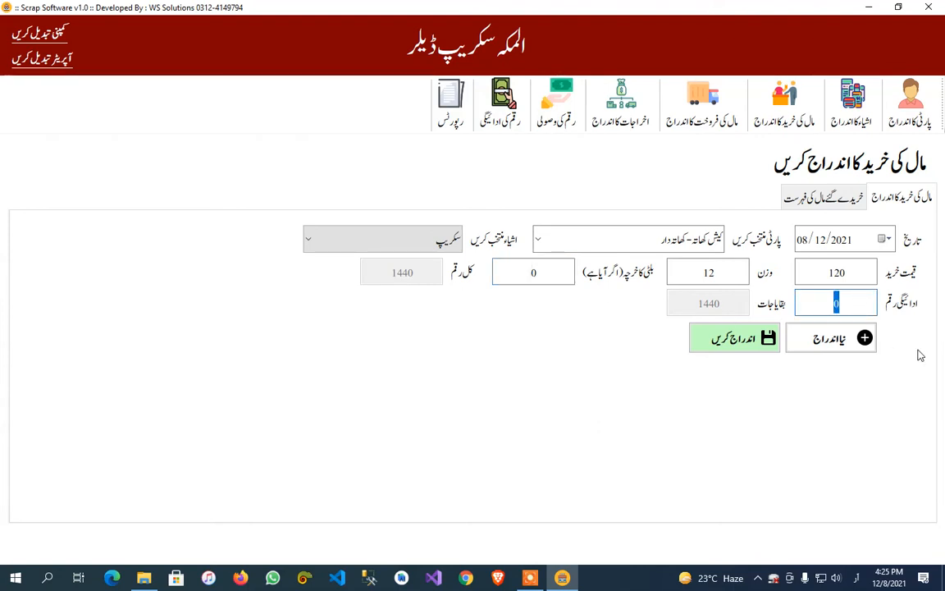
text(1440)
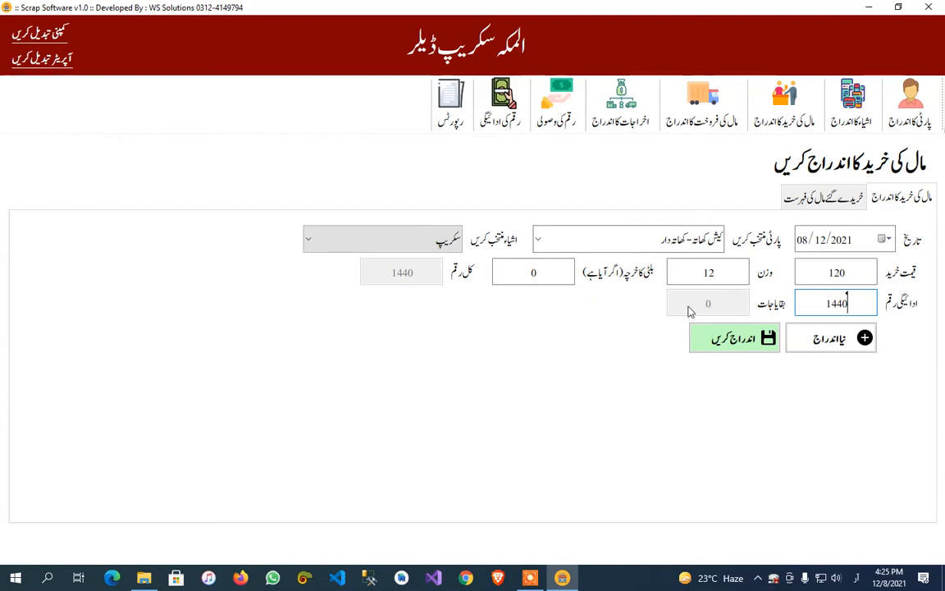
click(737, 352)
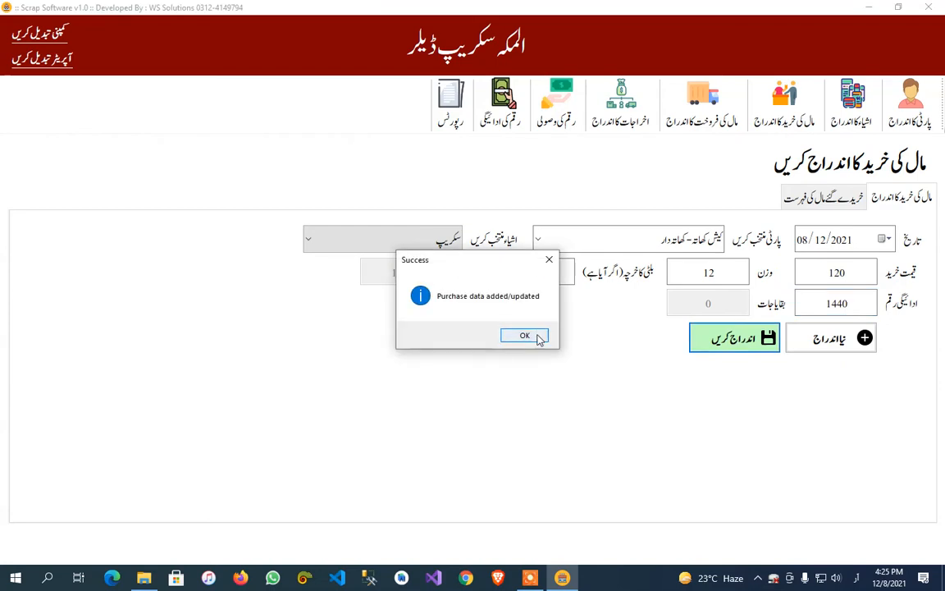
click(541, 337)
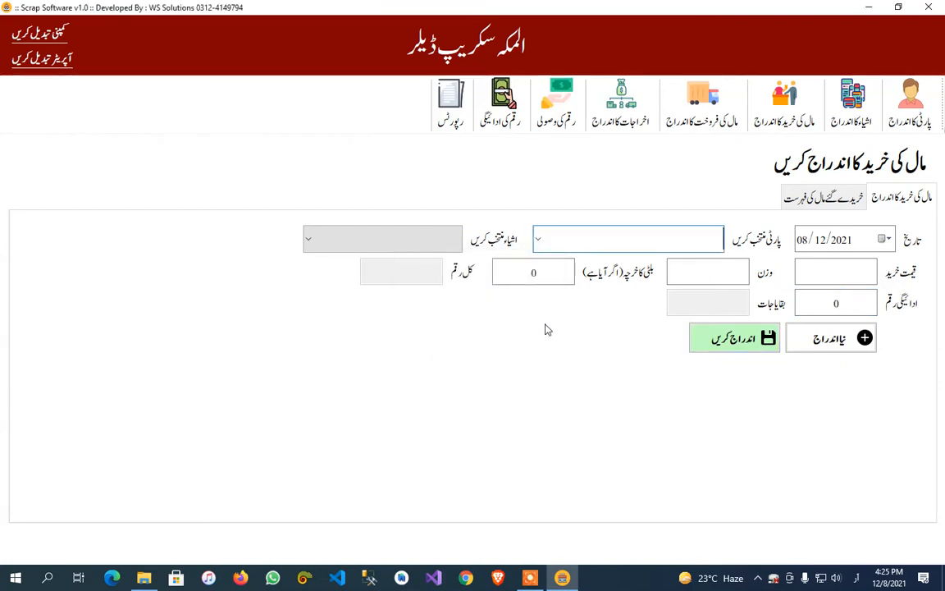
Record a purchase of سکریپ from the گاہک party with weight 150, purchase price 120 and paid amount 0.
click(540, 238)
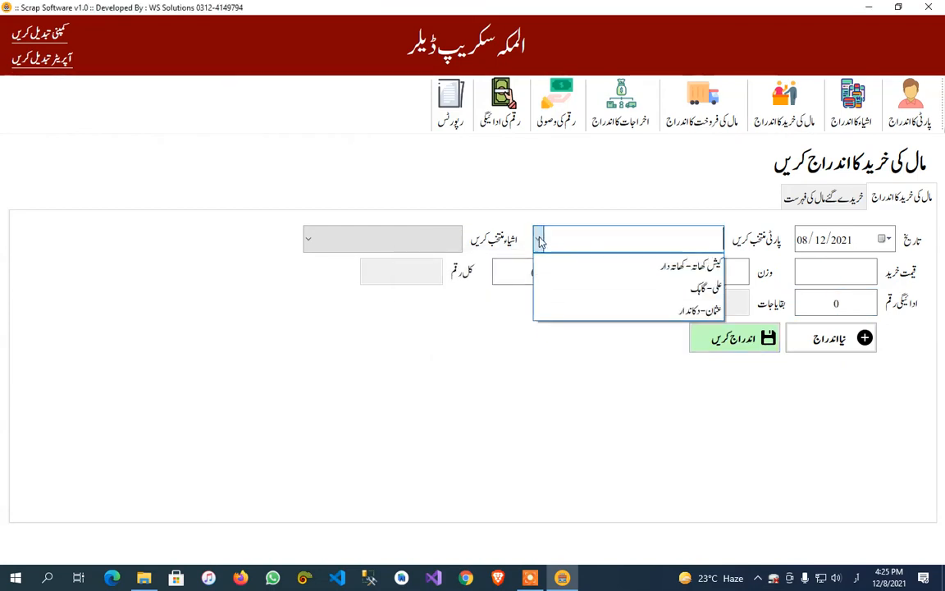
click(589, 288)
click(385, 240)
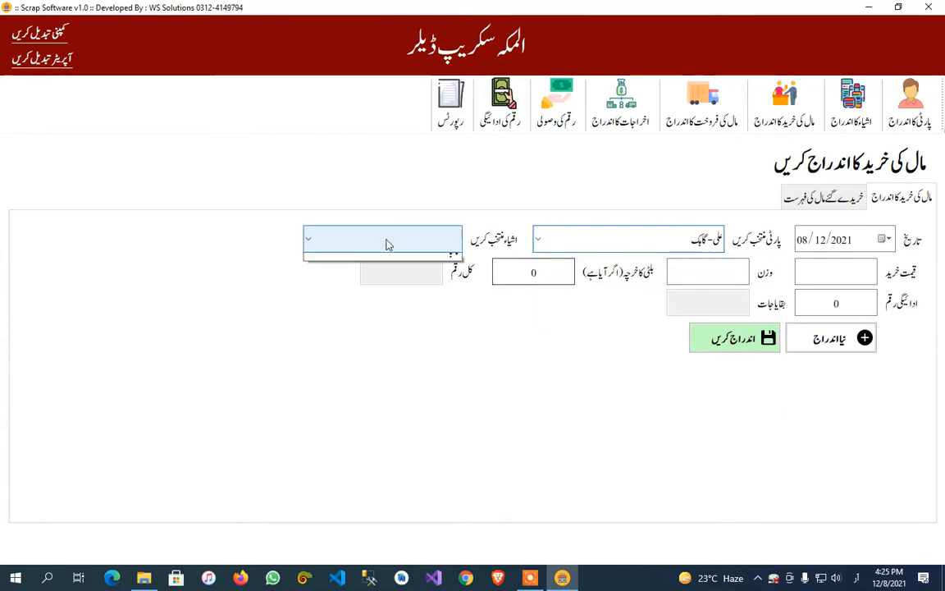
click(396, 268)
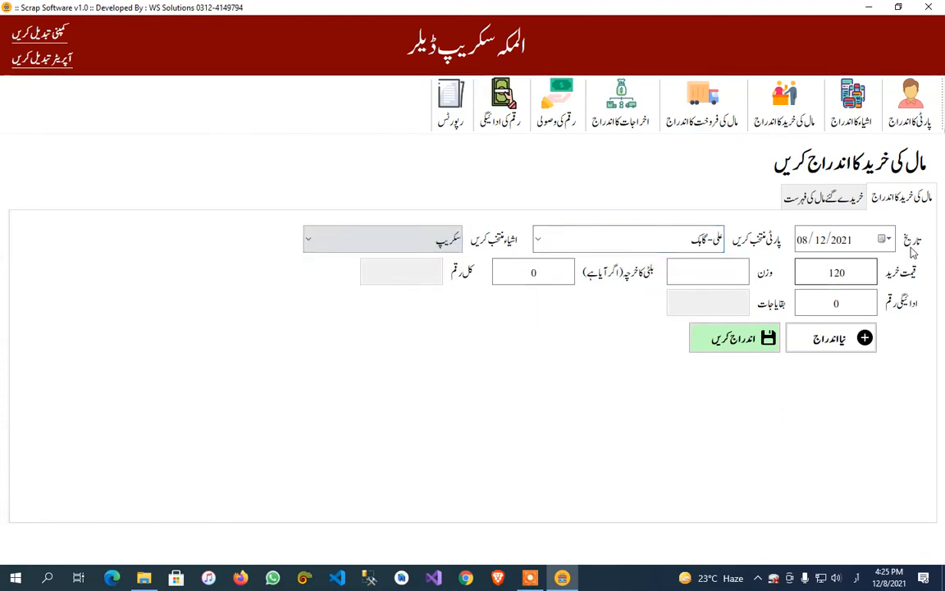
click(702, 278)
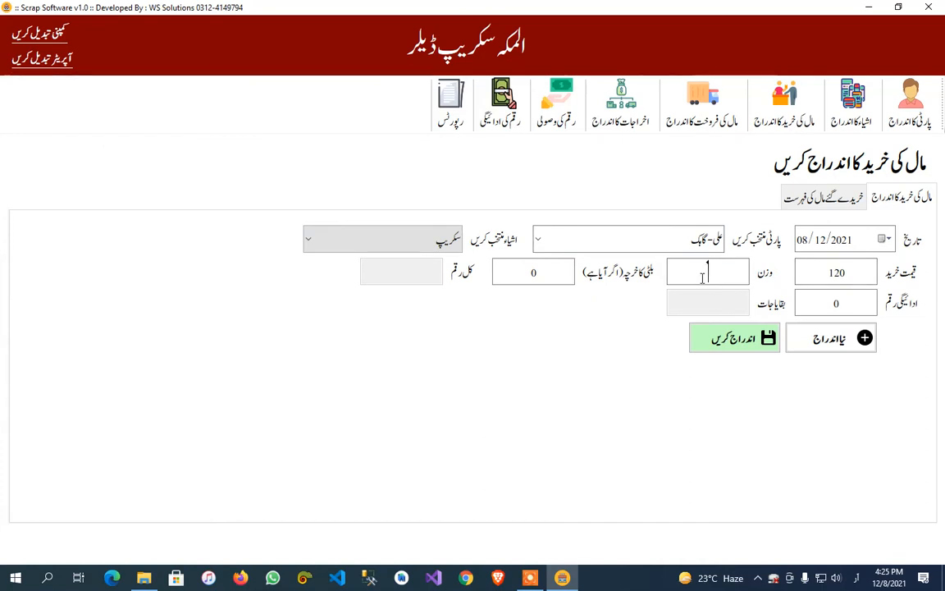
text(150)
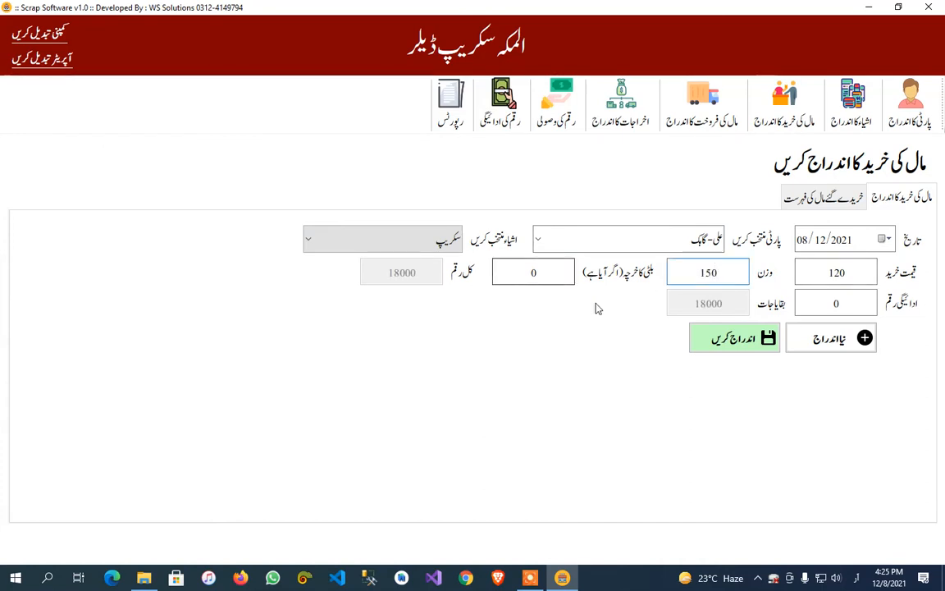
click(812, 304)
double_click(835, 304)
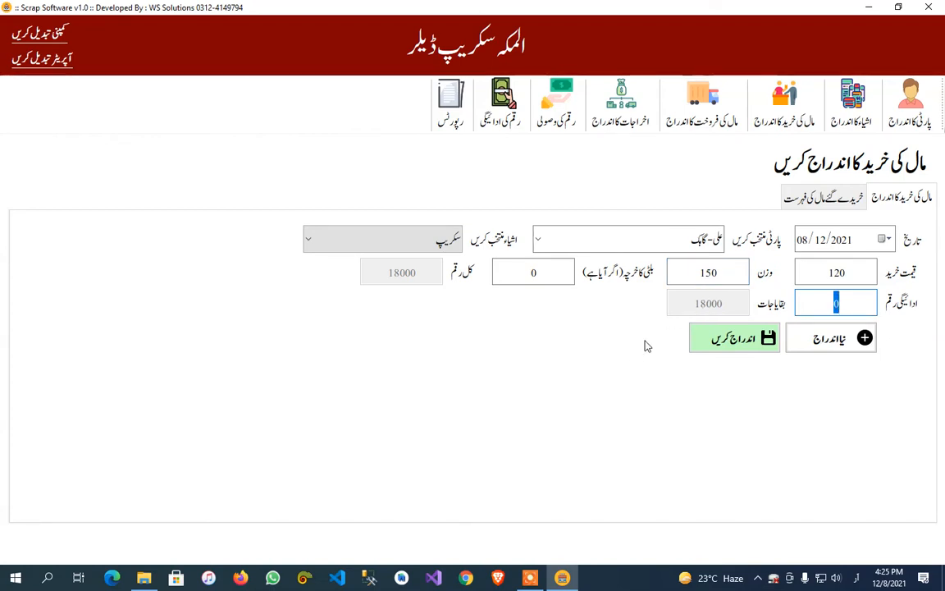
click(800, 306)
click(736, 340)
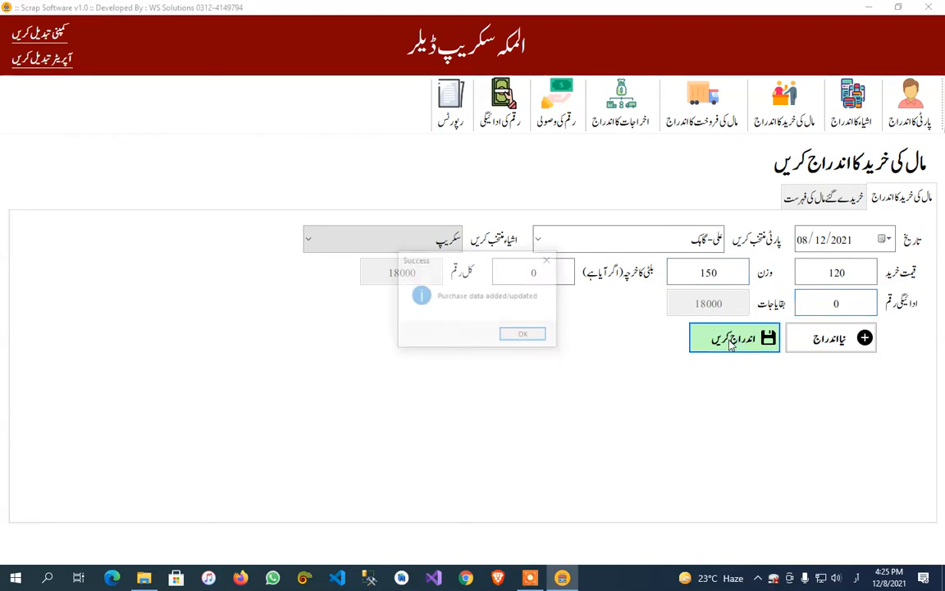
click(524, 336)
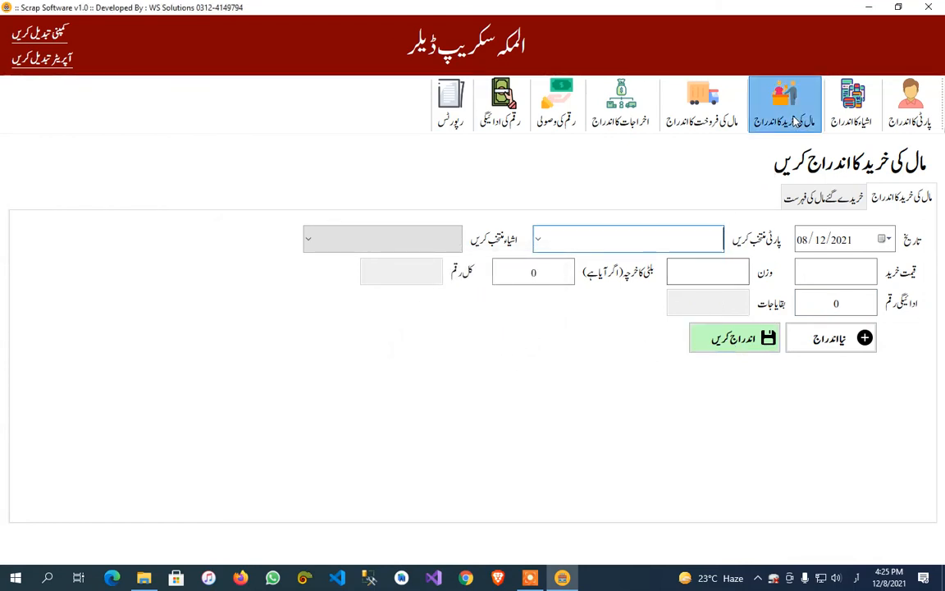
Open the list of purchased goods and request deletion of the گاہک party's purchase, declining the confirmation.
click(825, 197)
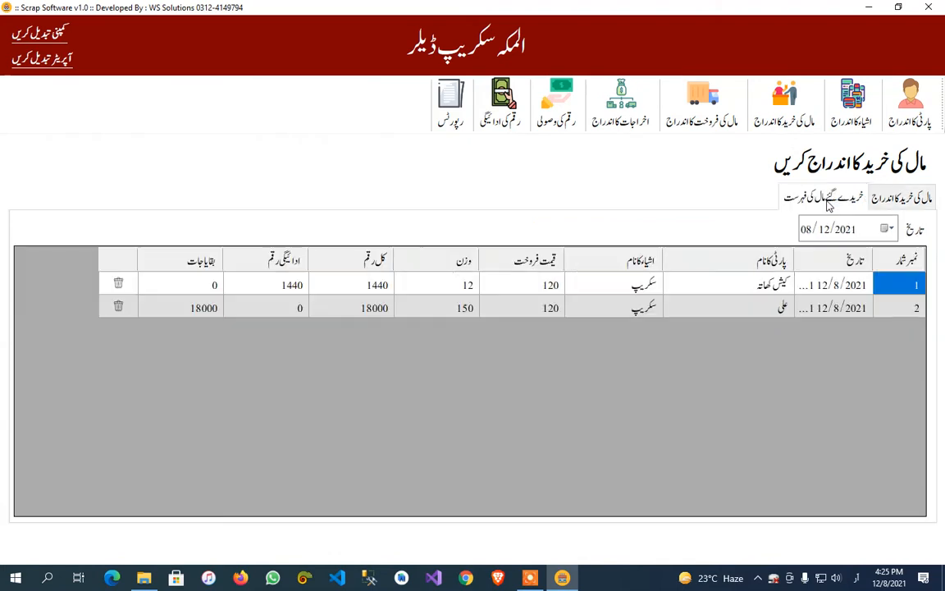
click(118, 307)
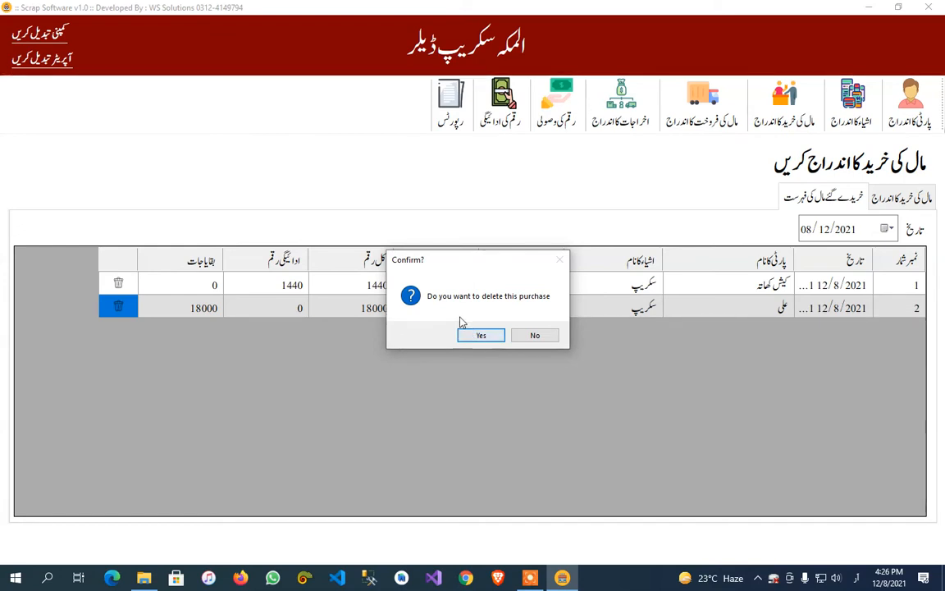
click(531, 335)
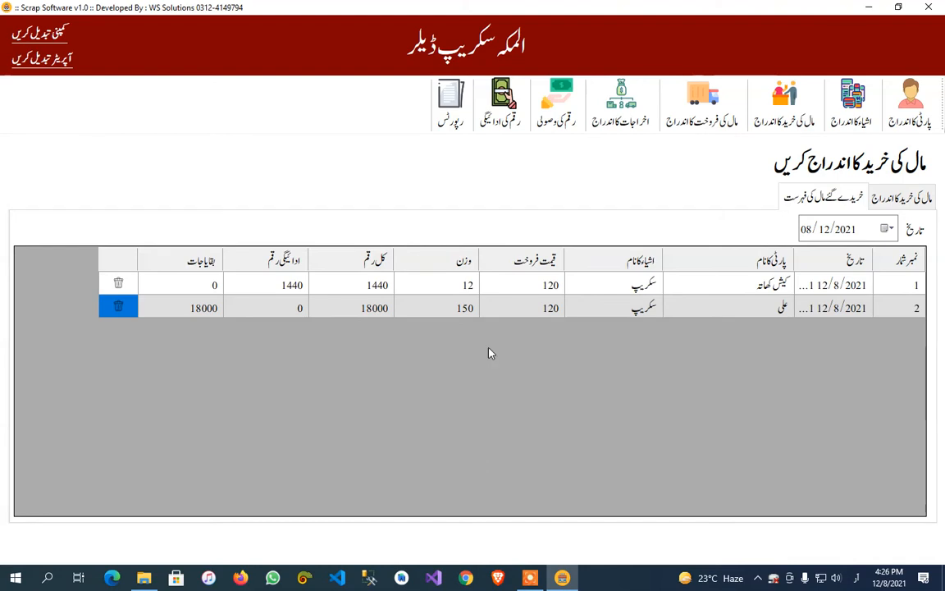
Filter the purchased goods list by 07/12/2021 and return it to 08/12/2021 to compare the entries for each date.
click(890, 231)
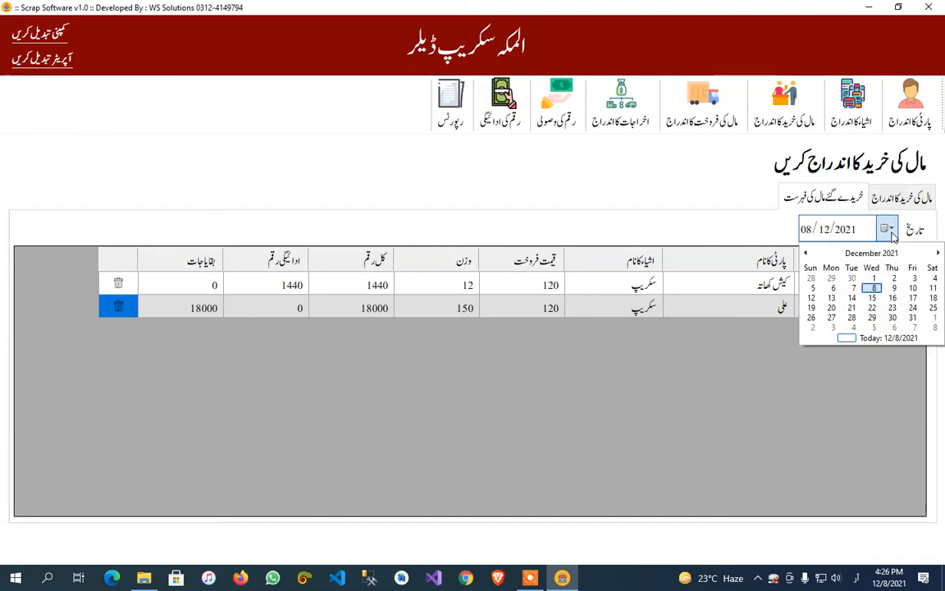
click(854, 289)
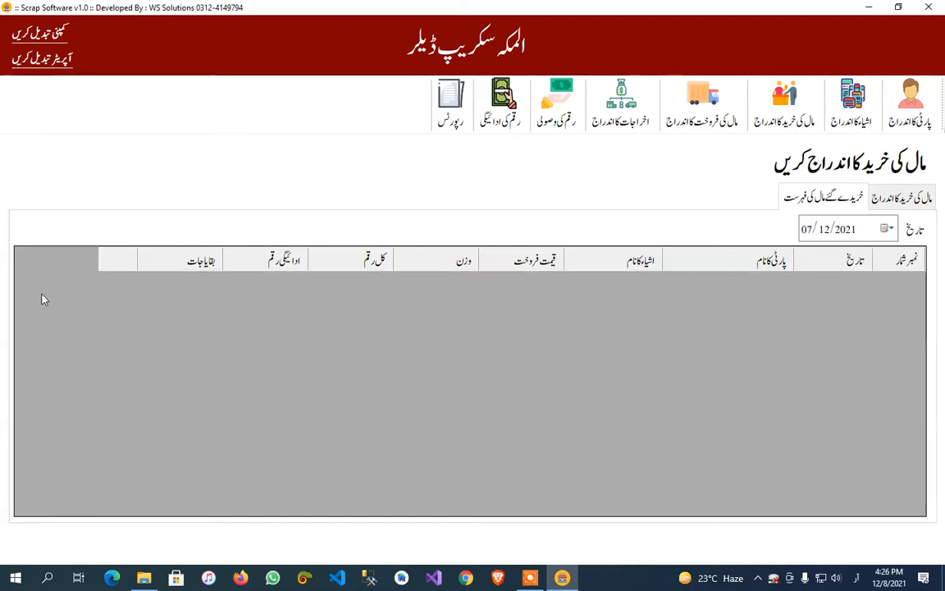
click(888, 229)
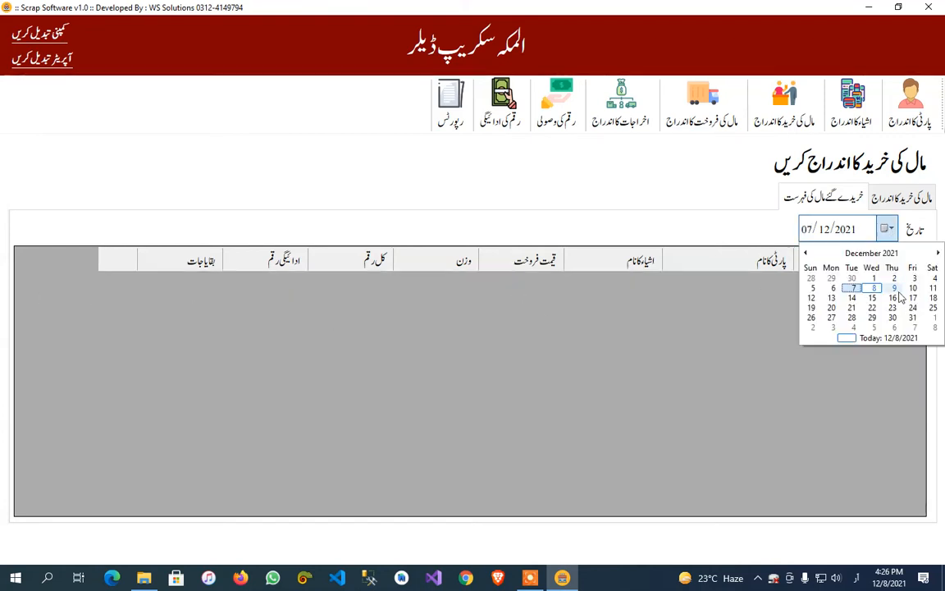
click(874, 289)
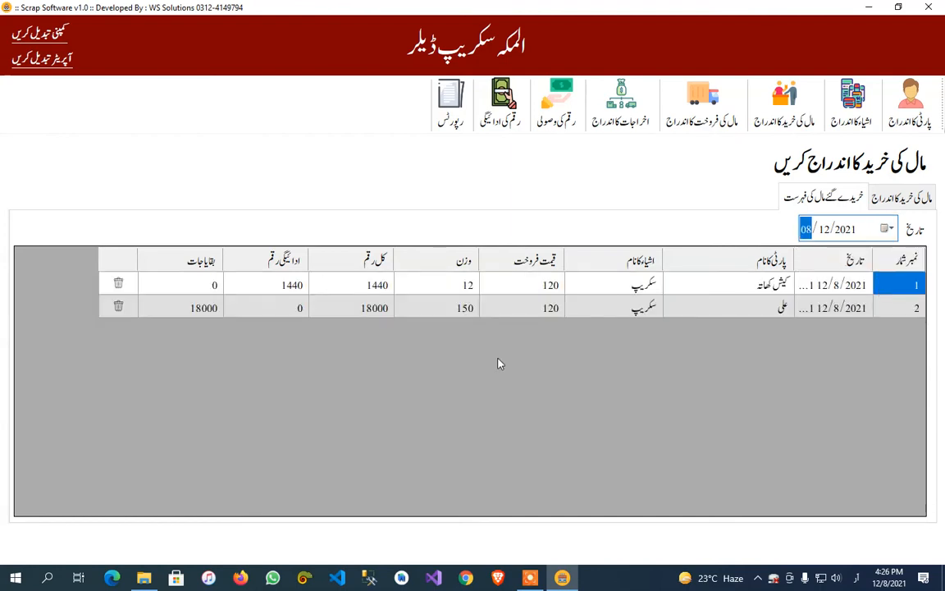
Return to the purchase entry form and look at its date calendar, leaving the date at 08/12/2021.
click(876, 196)
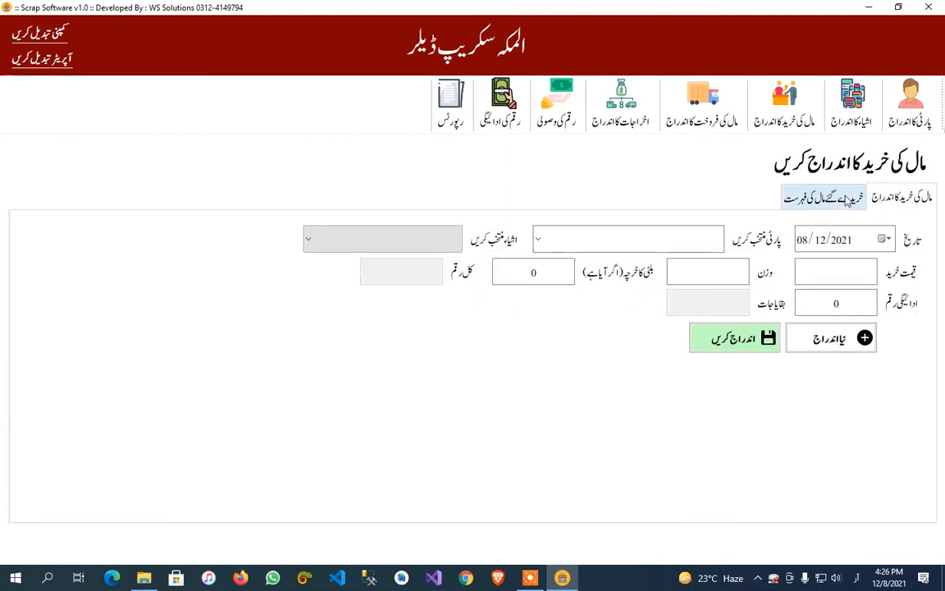
click(886, 239)
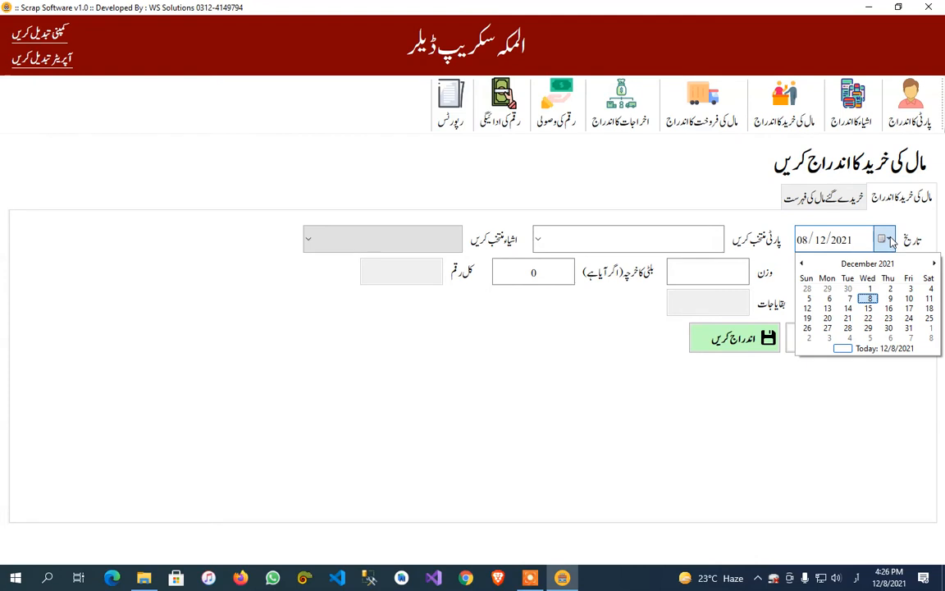
click(886, 238)
click(885, 238)
click(885, 238)
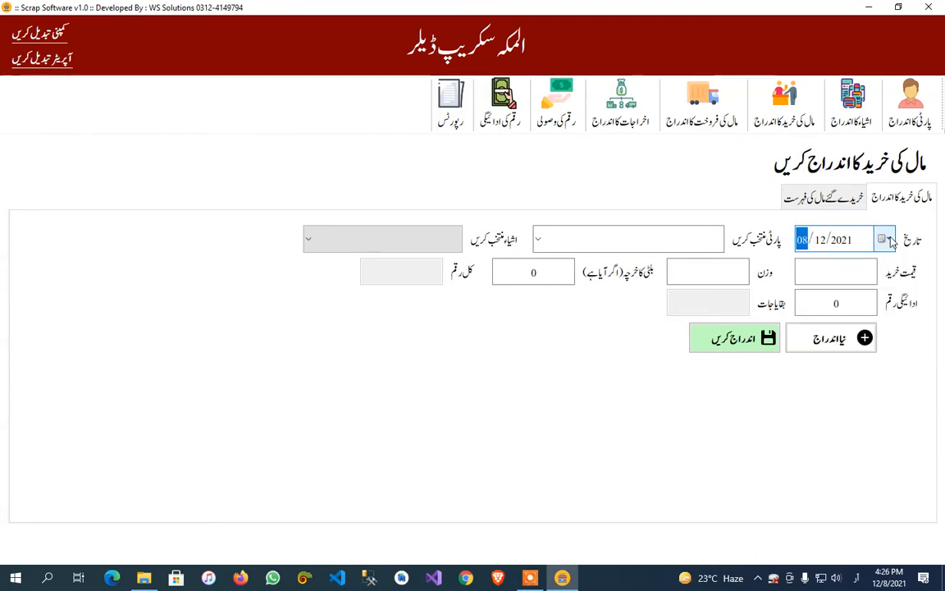
Start a sale entry for the دکاندار party with item سکریپ, sale price 121 and weight 150.
click(737, 123)
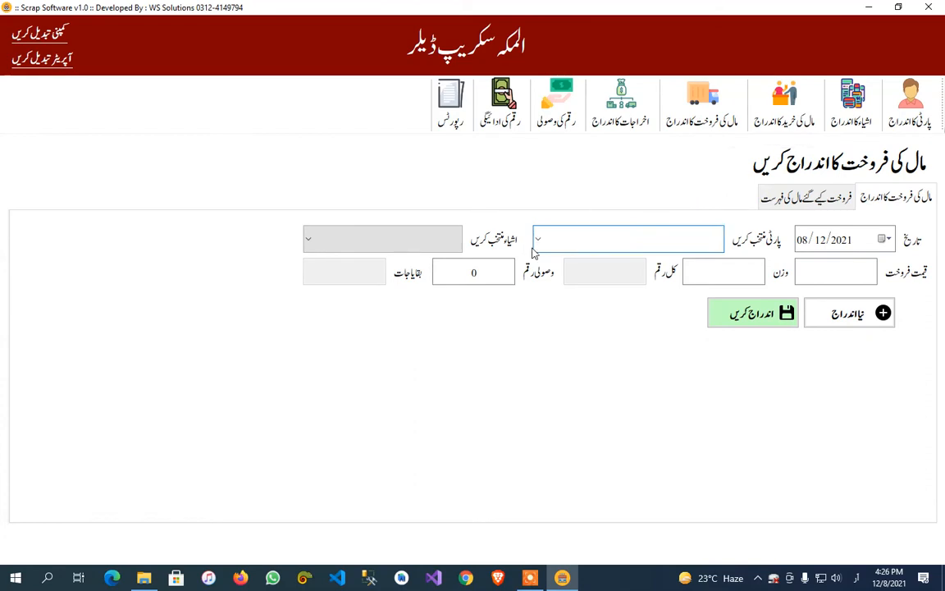
click(538, 239)
click(631, 313)
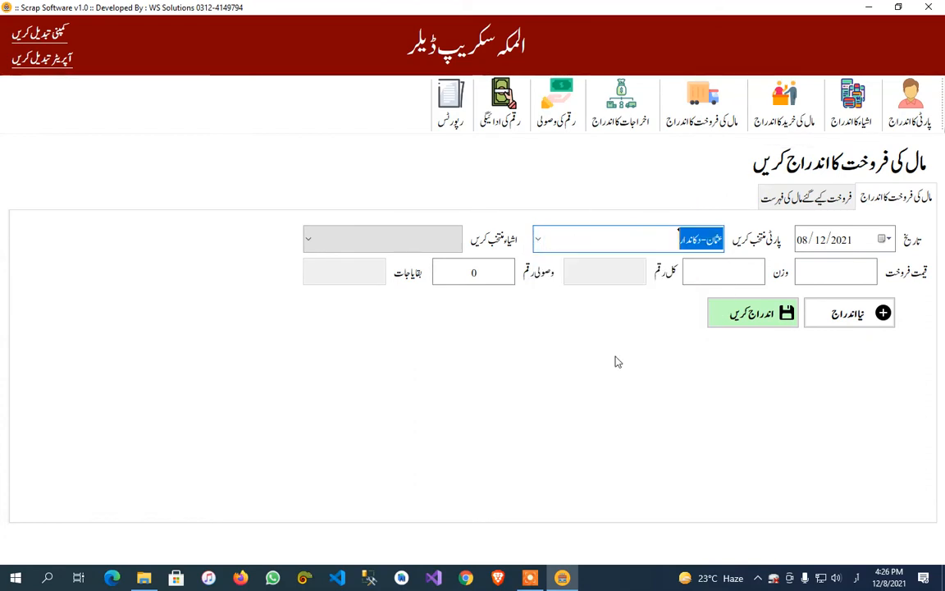
click(420, 243)
click(418, 265)
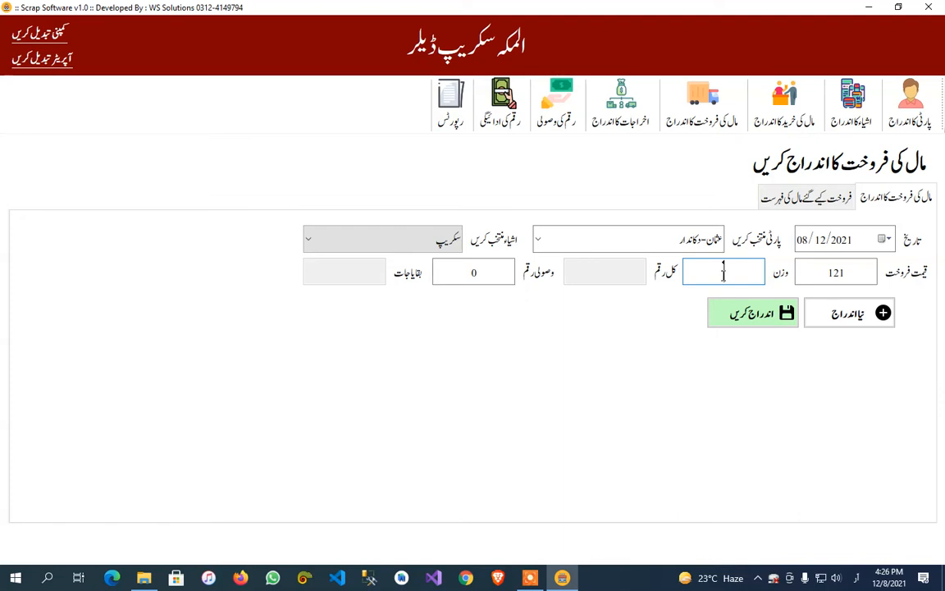
text(150)
Set the received amount of the sale to 8000 and save the sale entry.
click(473, 272)
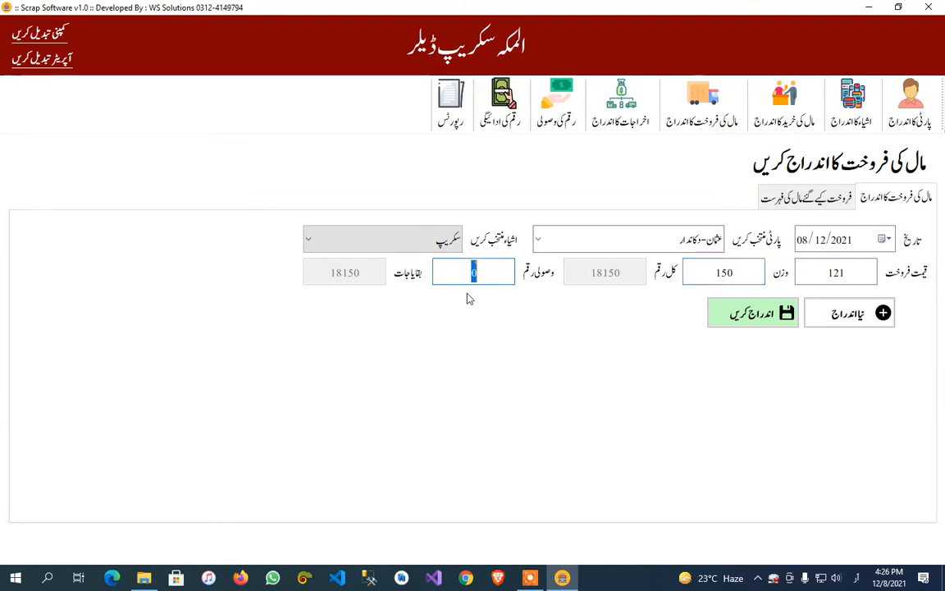
double_click(491, 274)
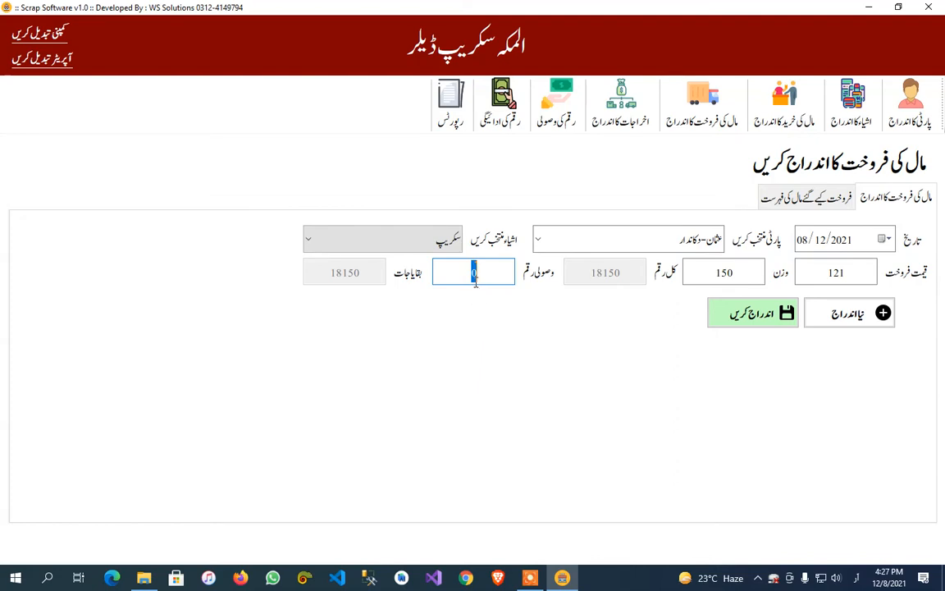
drag(465, 275, 485, 276)
text(8000)
click(742, 310)
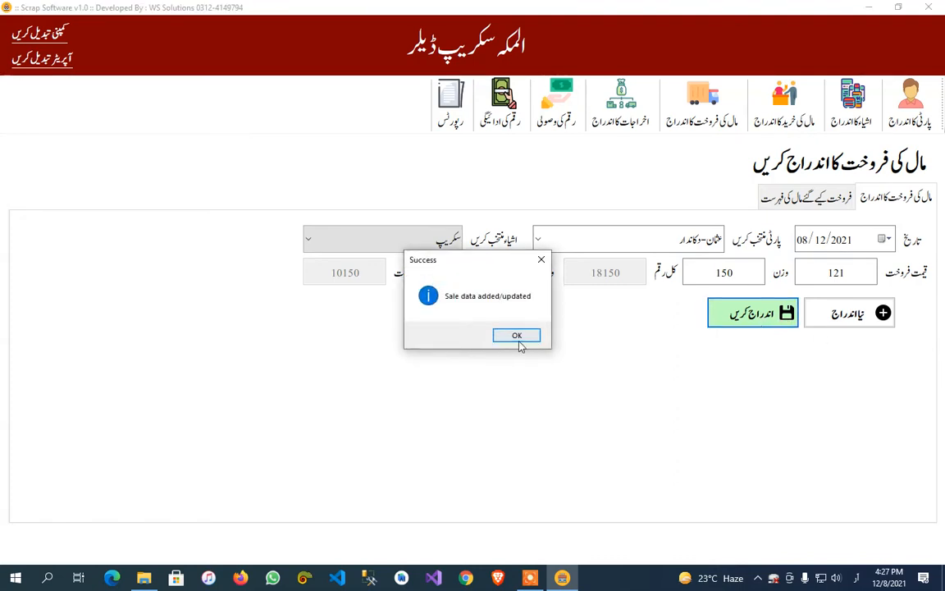
click(518, 341)
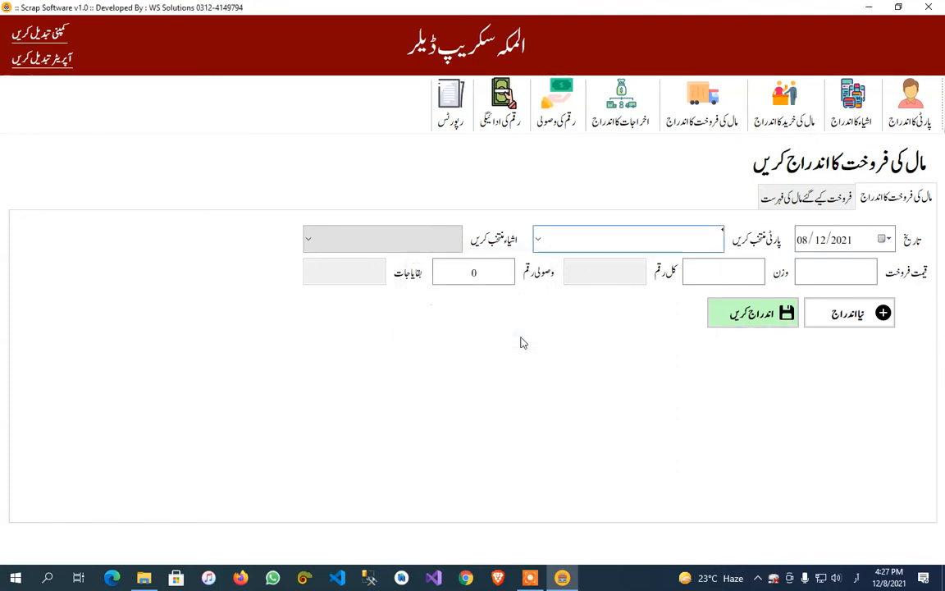
Open the list of sold goods, request deletion of the سکریپ sale but decline it, and return to the sale entry form.
click(794, 204)
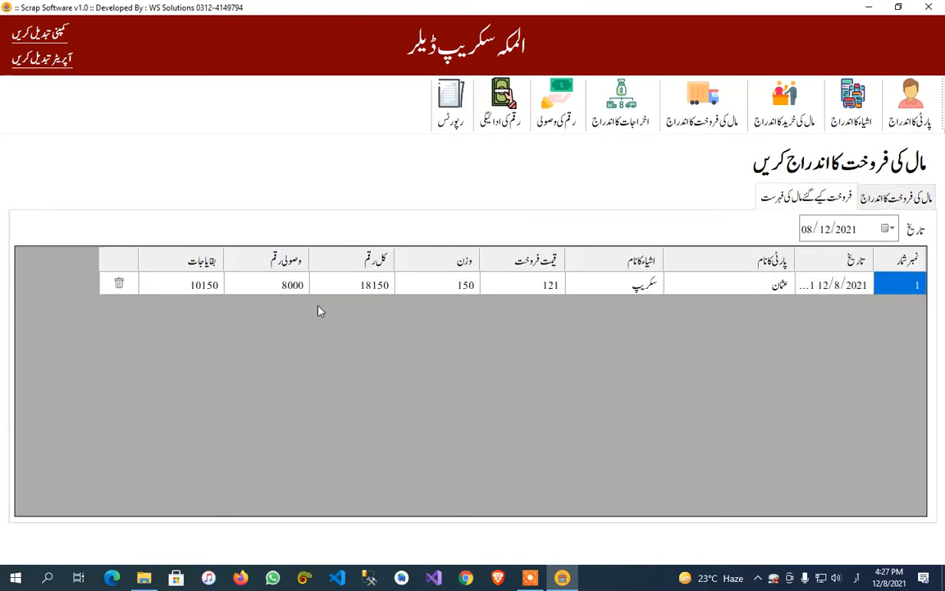
click(123, 284)
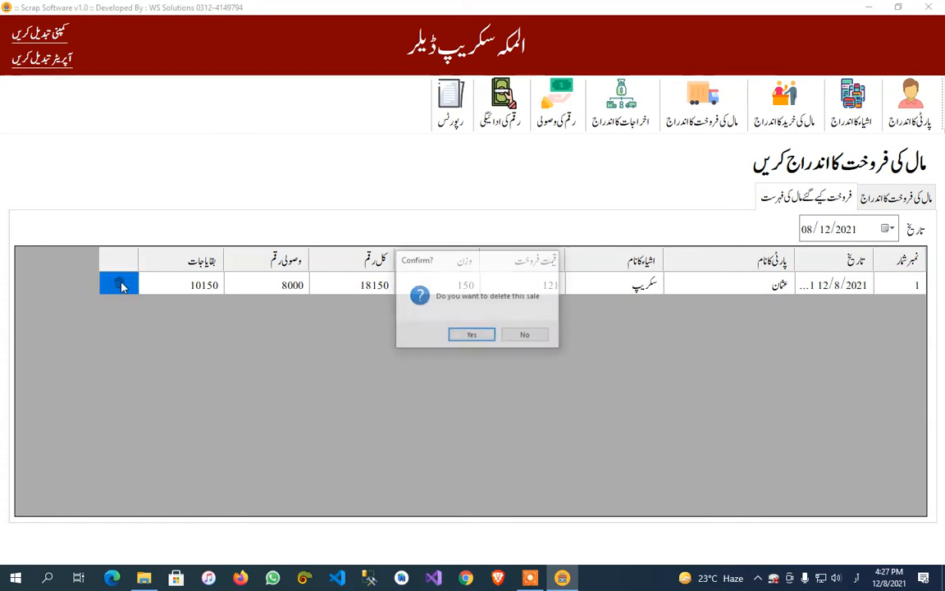
click(522, 334)
click(907, 199)
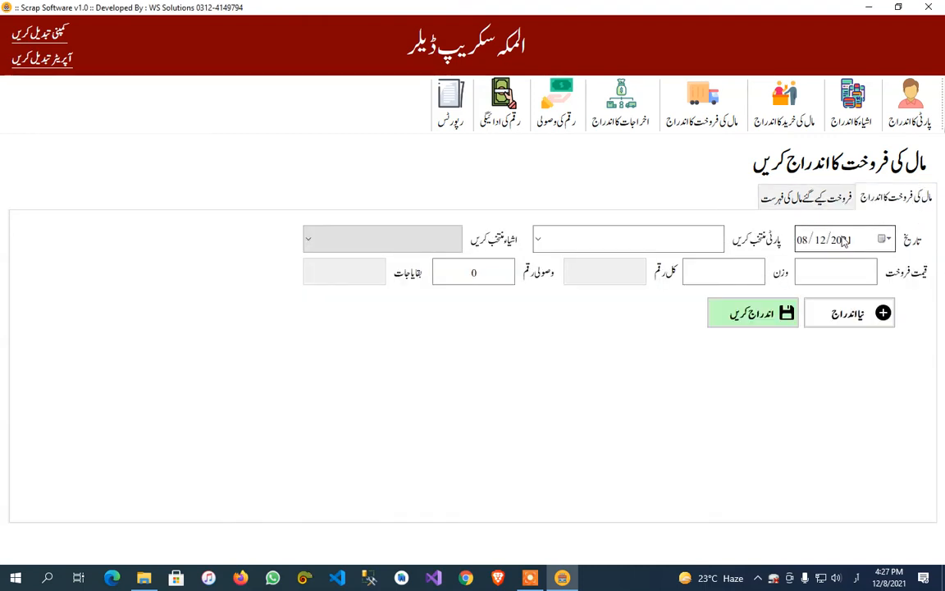
Add چائے and کھانا as expense categories in the expense entry section.
click(647, 123)
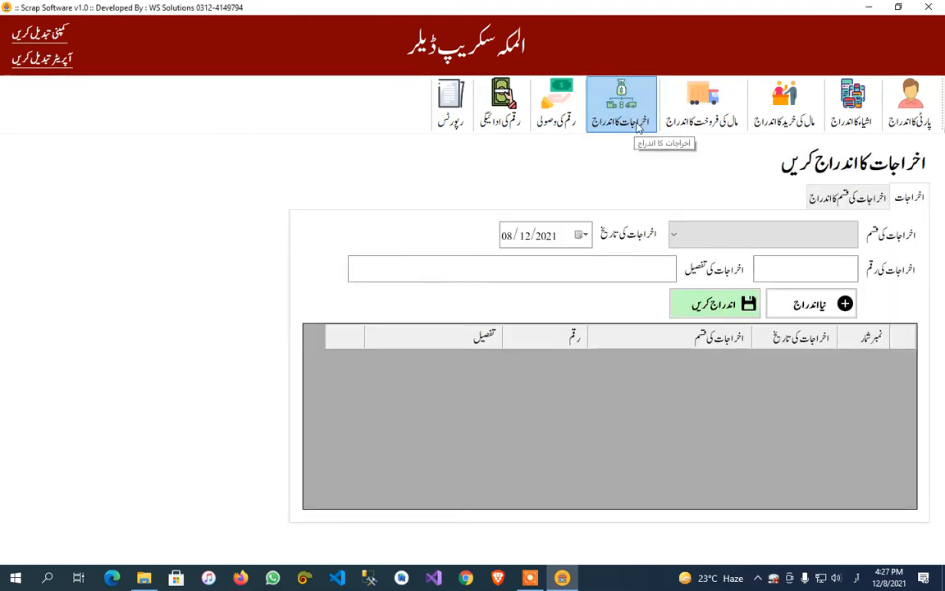
click(620, 121)
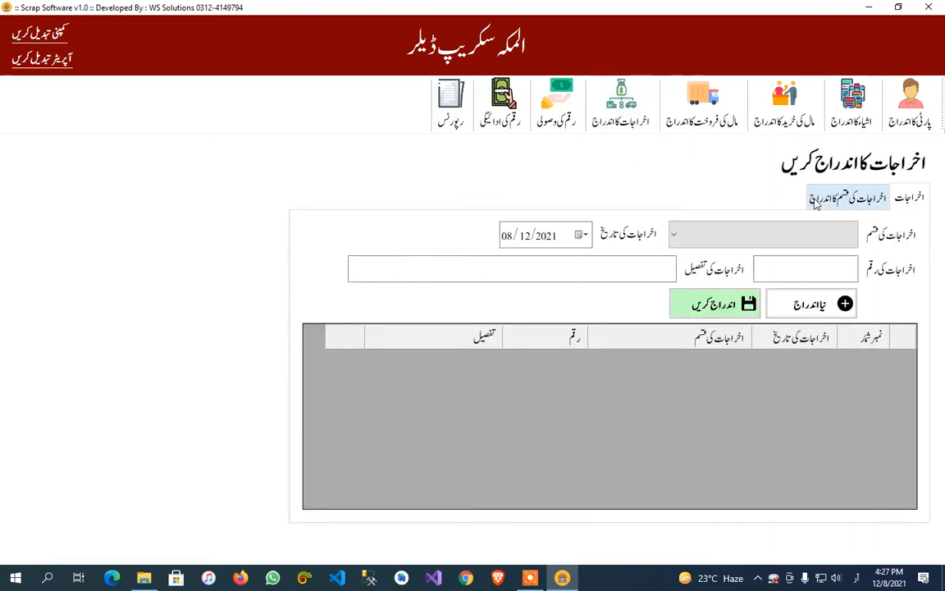
click(815, 203)
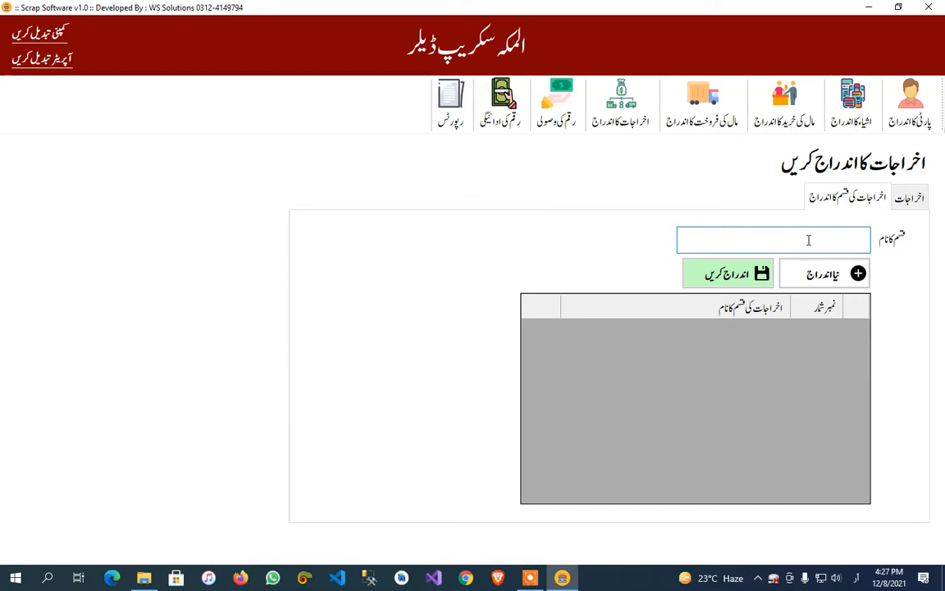
text(چائے)
click(695, 270)
click(533, 335)
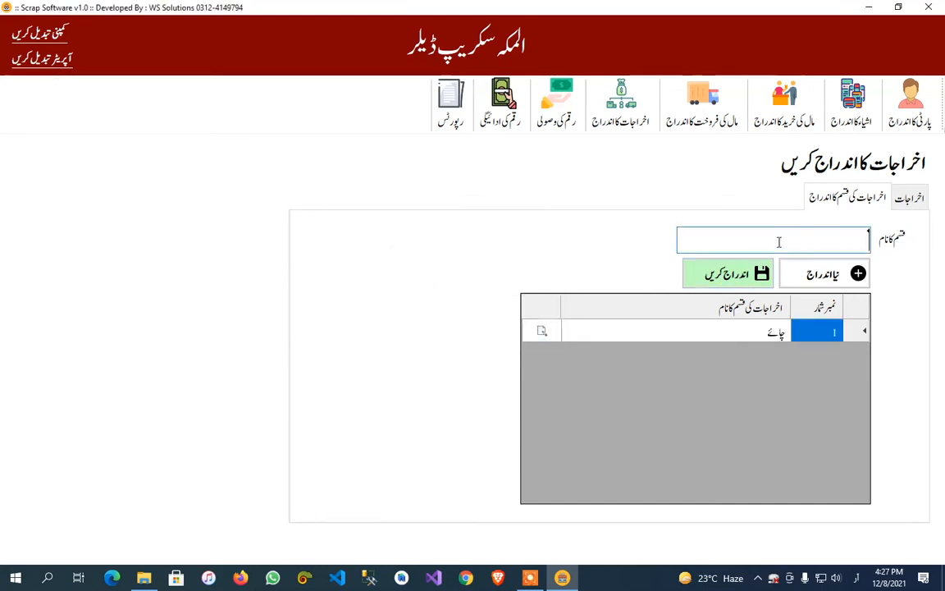
text(کھانا)
click(707, 272)
click(531, 333)
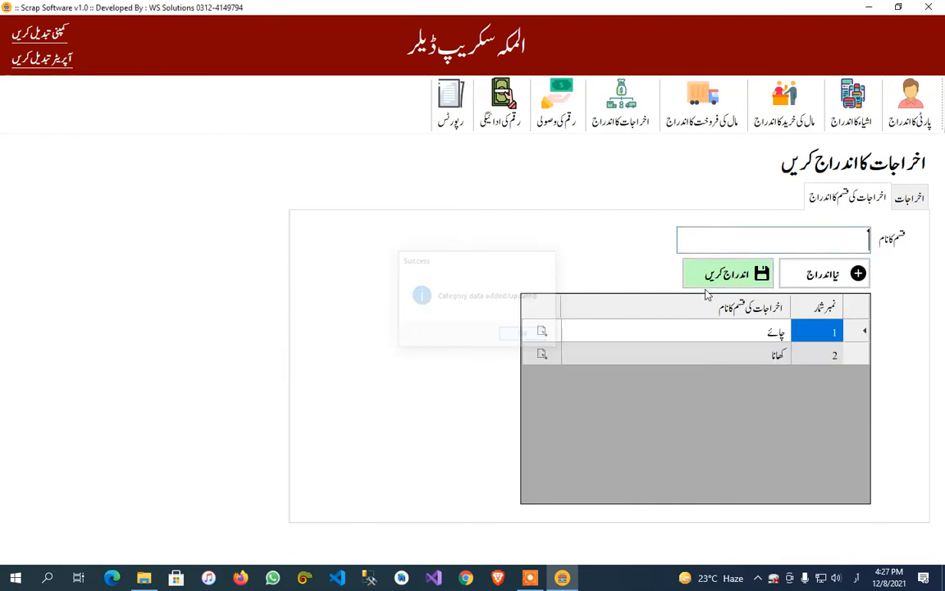
Add بجلی بل and کرایہ as expense categories.
text(بجل)
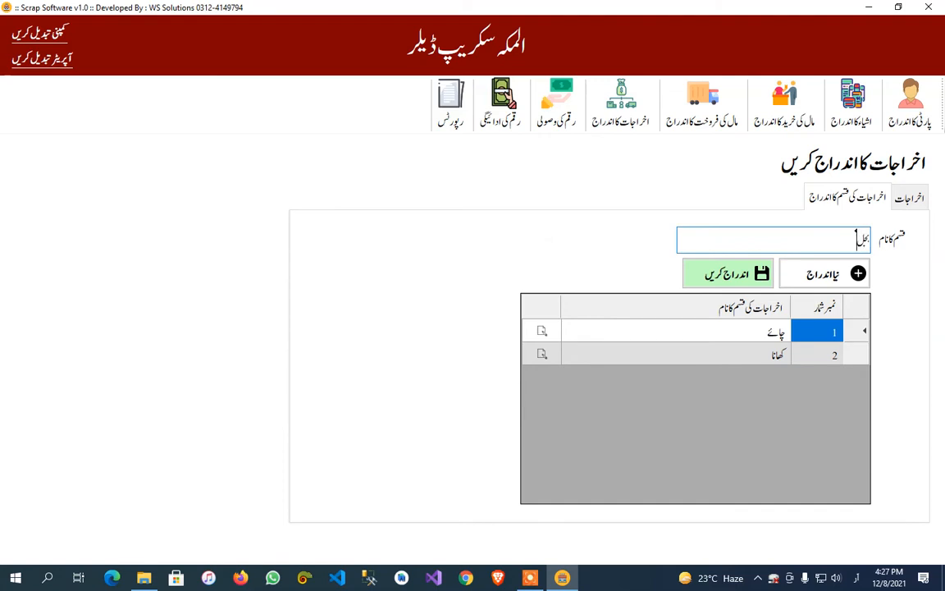
text(ی بل)
key(Return)
click(512, 333)
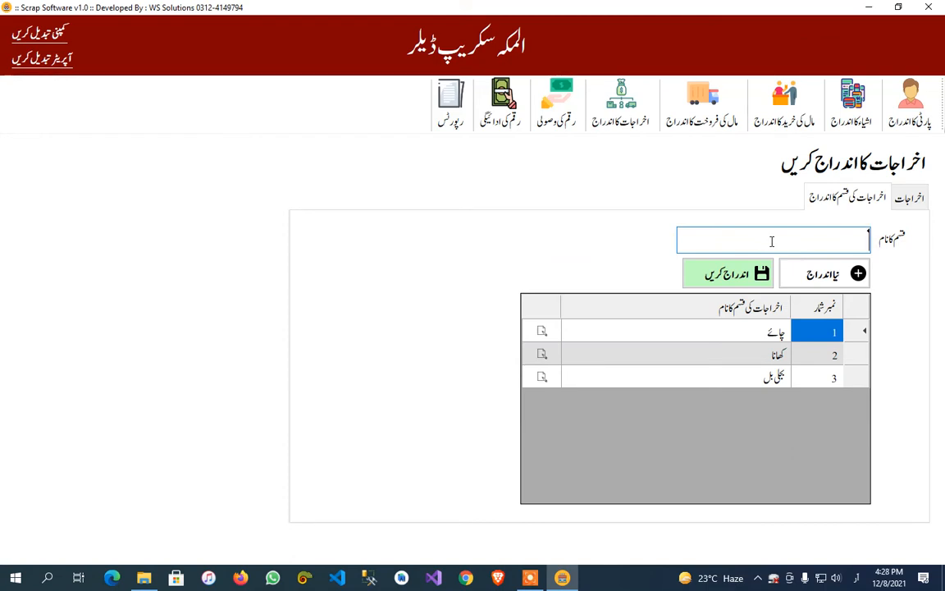
text(رایہ)
click(703, 269)
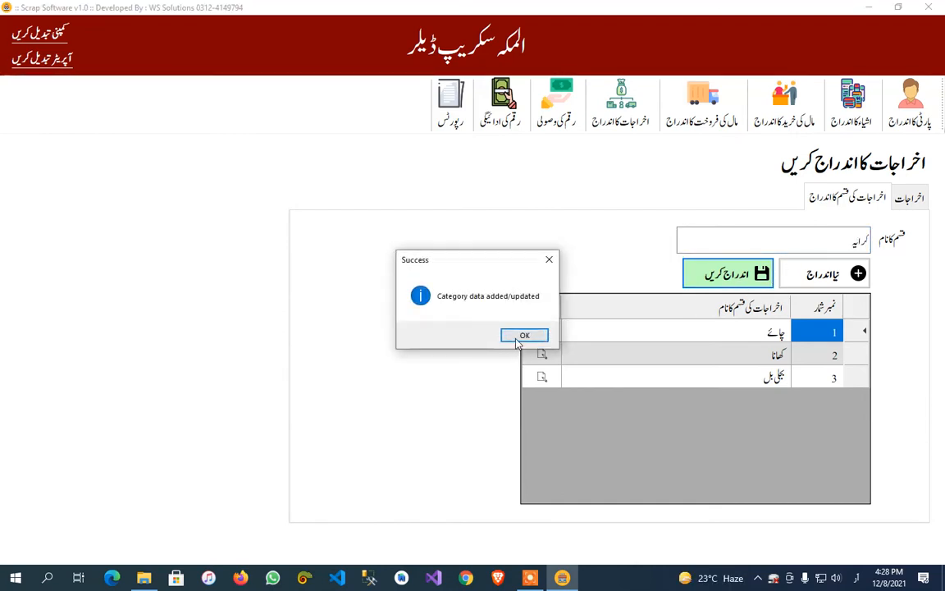
click(519, 333)
Record a چائے expense of 500 dated 08/12/2021 and request its deletion, declining the confirmation.
click(909, 197)
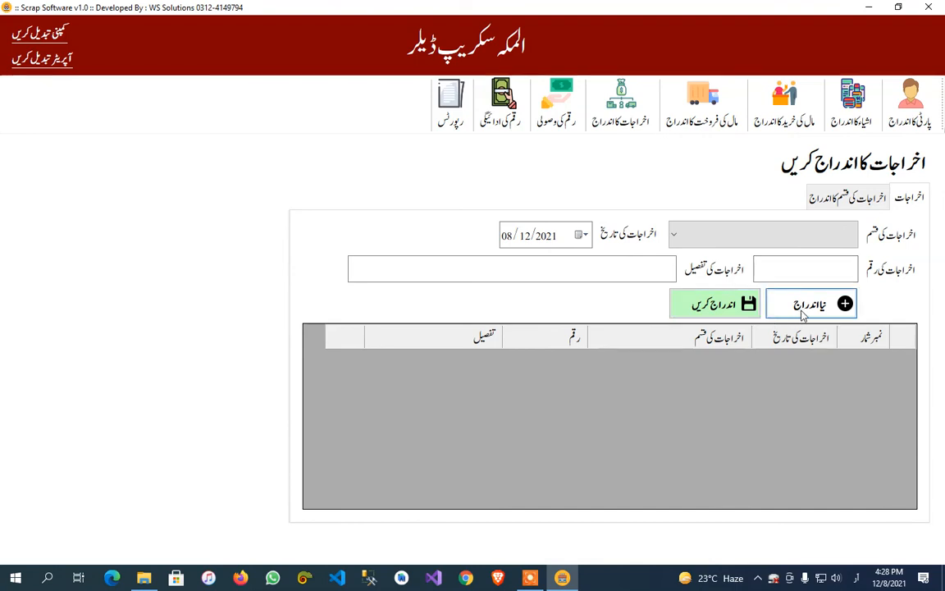
click(787, 234)
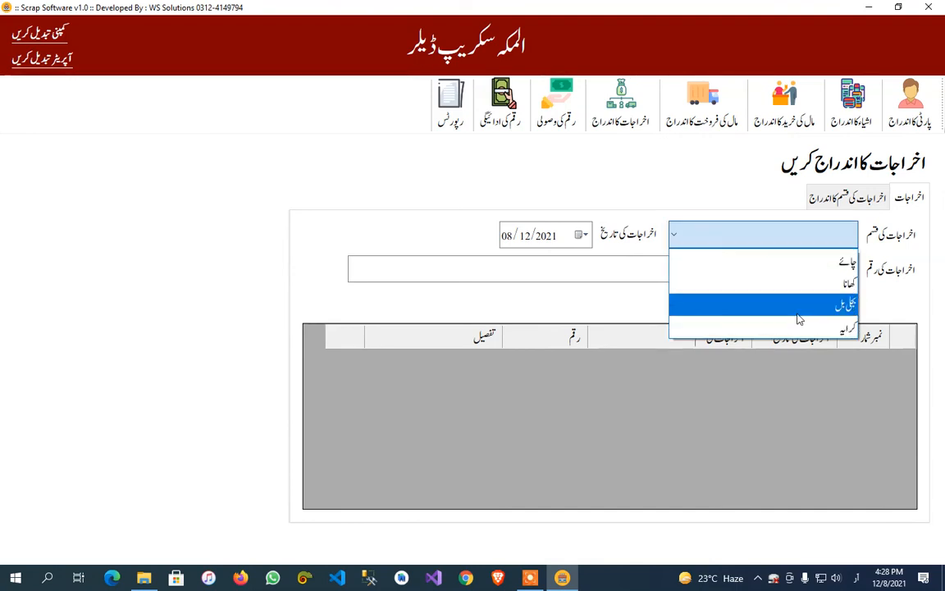
click(783, 261)
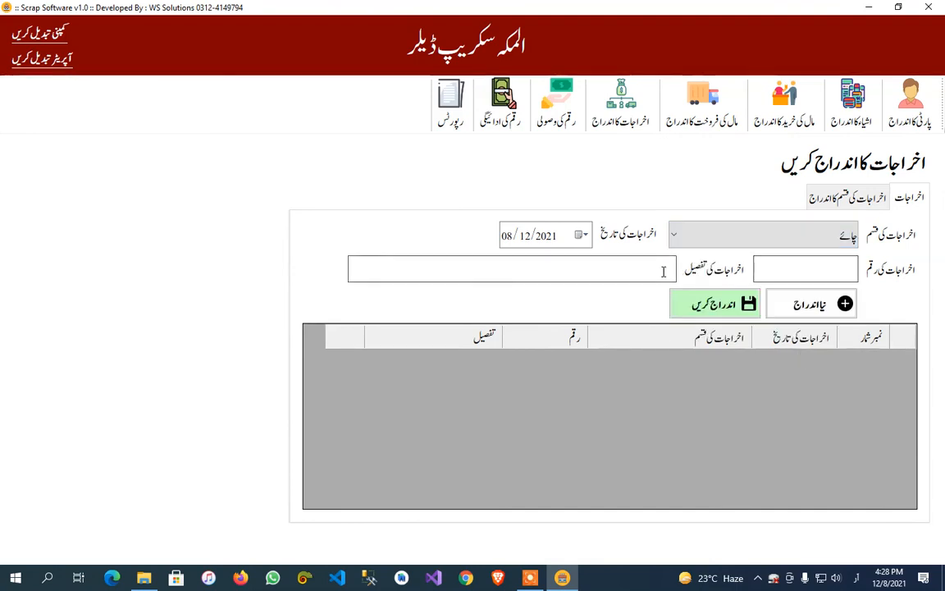
click(792, 273)
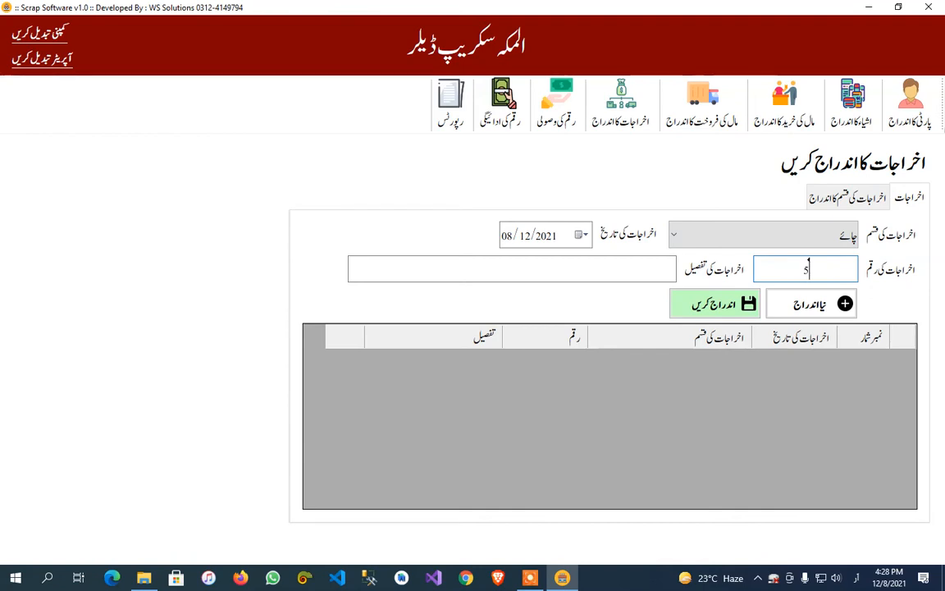
click(718, 304)
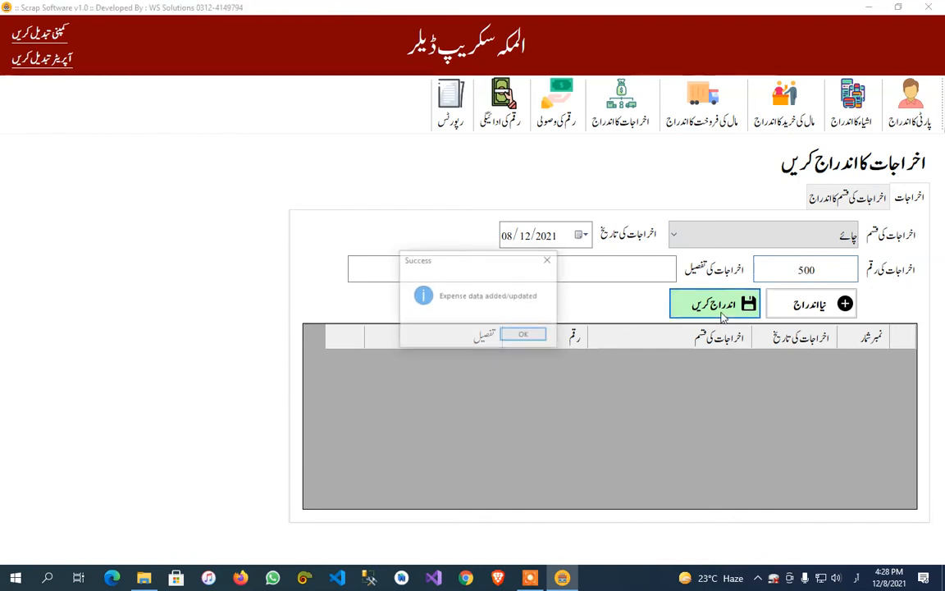
click(523, 333)
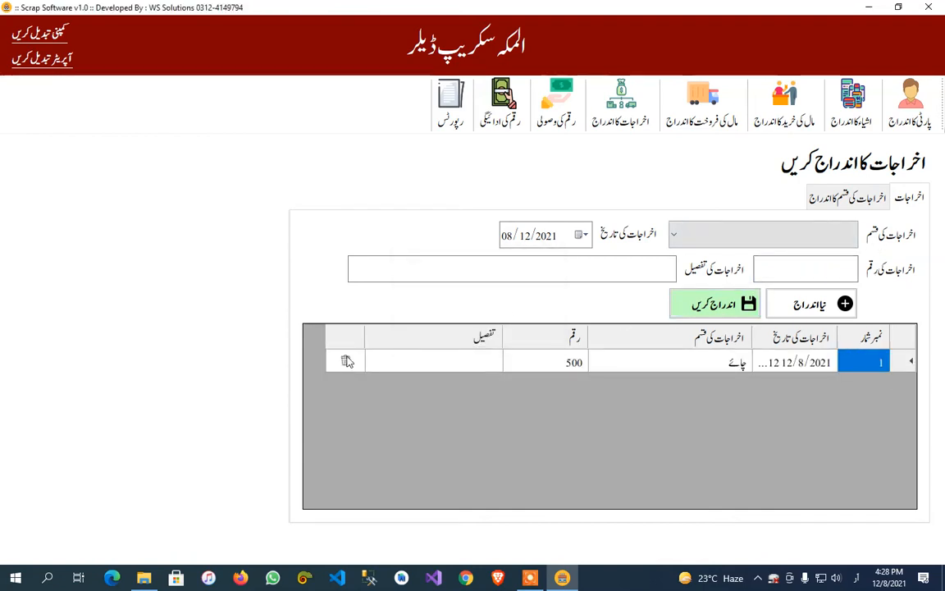
click(345, 361)
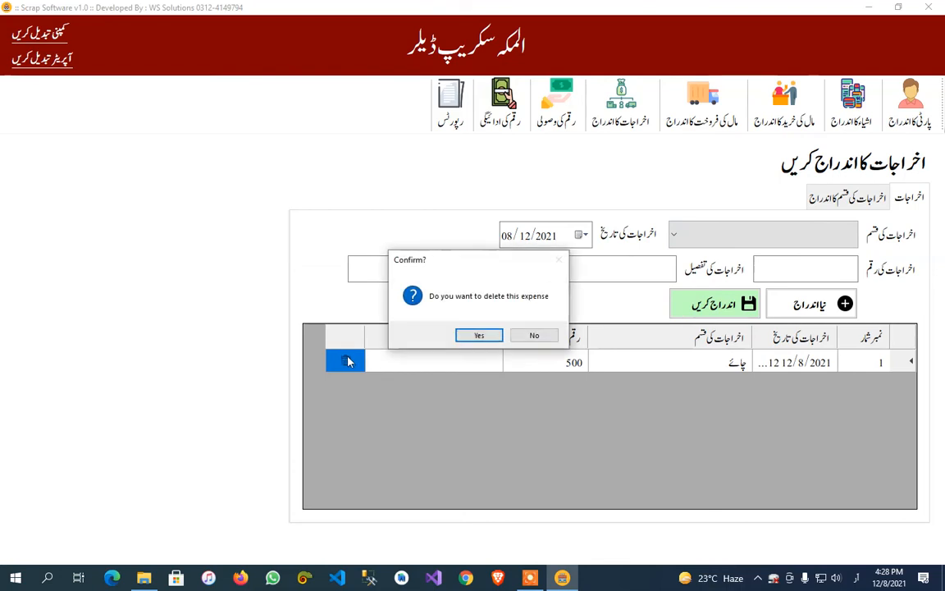
click(534, 335)
Record a کھانا expense of 1500 dated 08/12/2021.
click(735, 234)
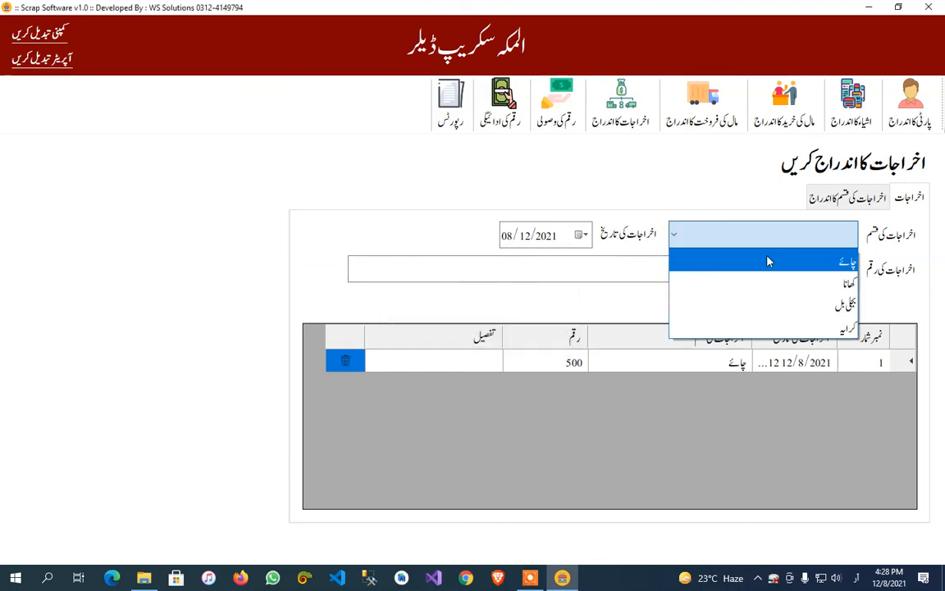
click(777, 282)
text(1500)
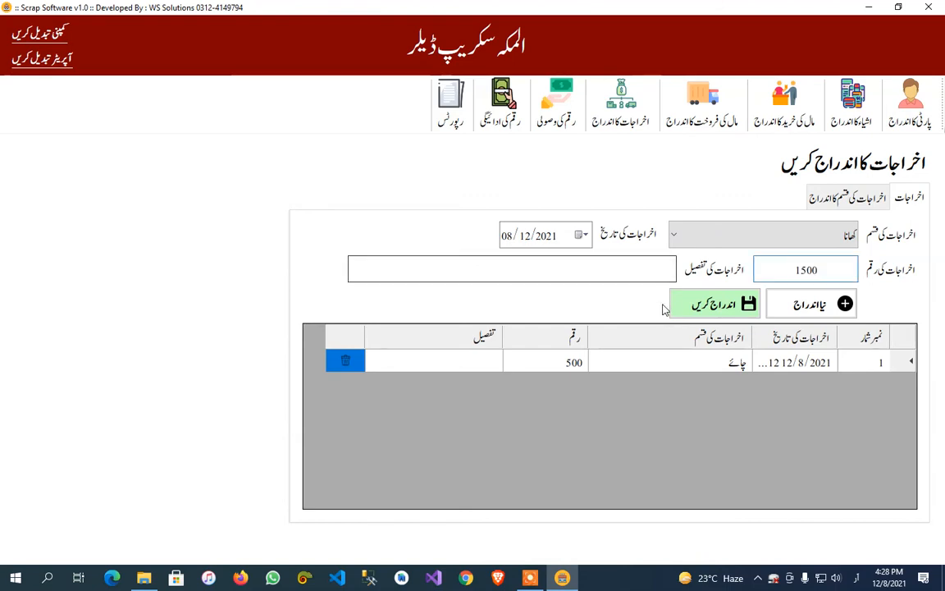
click(714, 304)
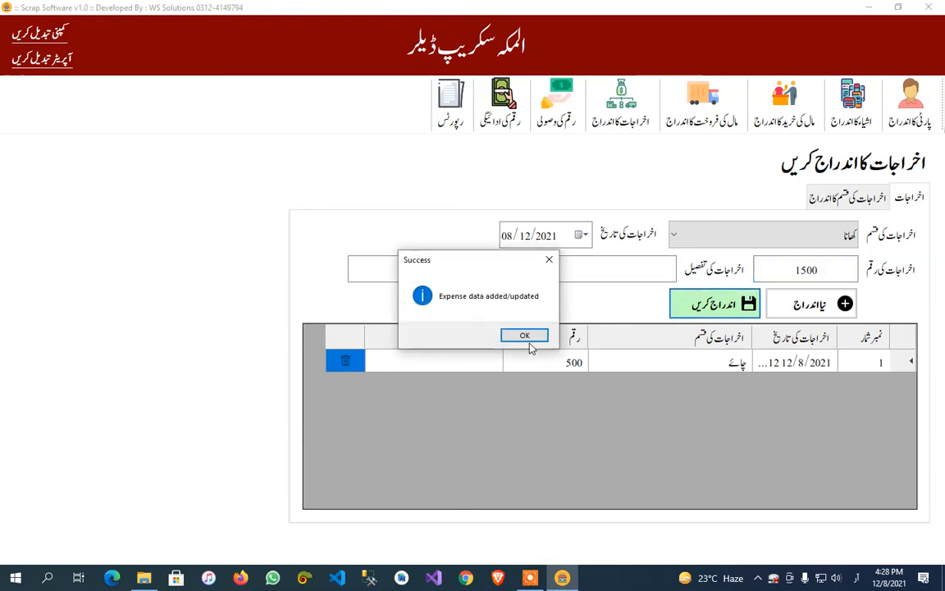
Record a کرایہ expense of 15000 dated 08/12/2021.
click(478, 309)
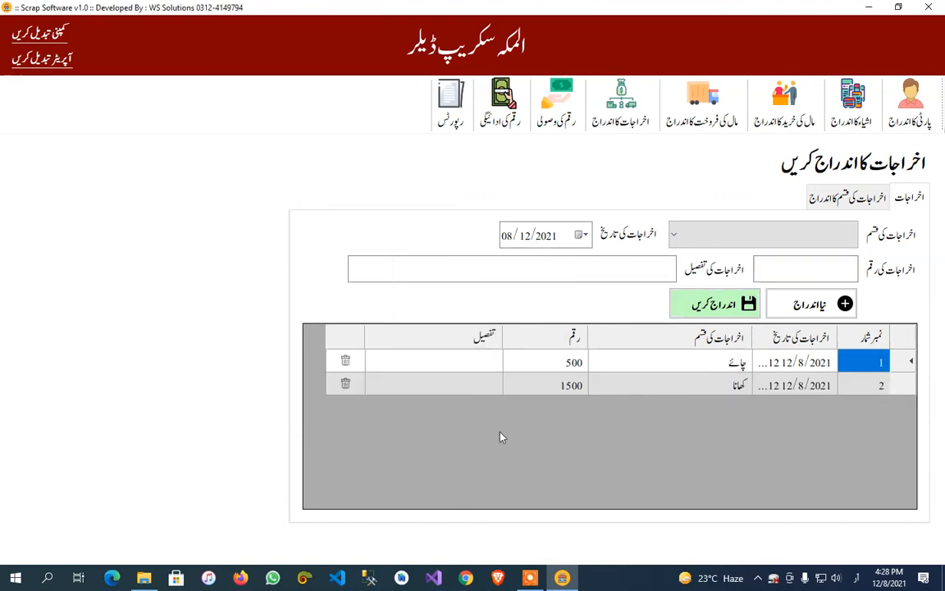
click(827, 237)
click(804, 329)
click(812, 269)
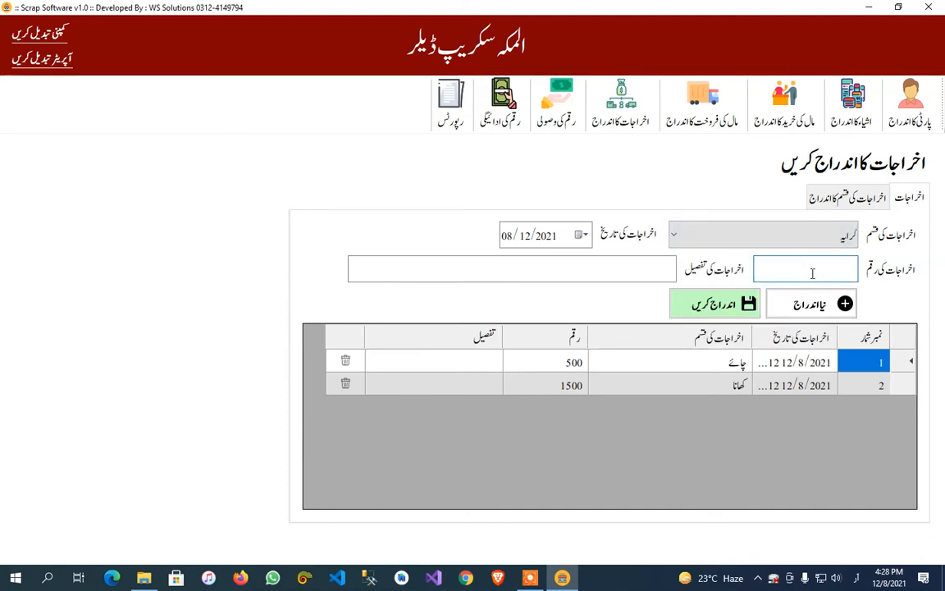
text(15000)
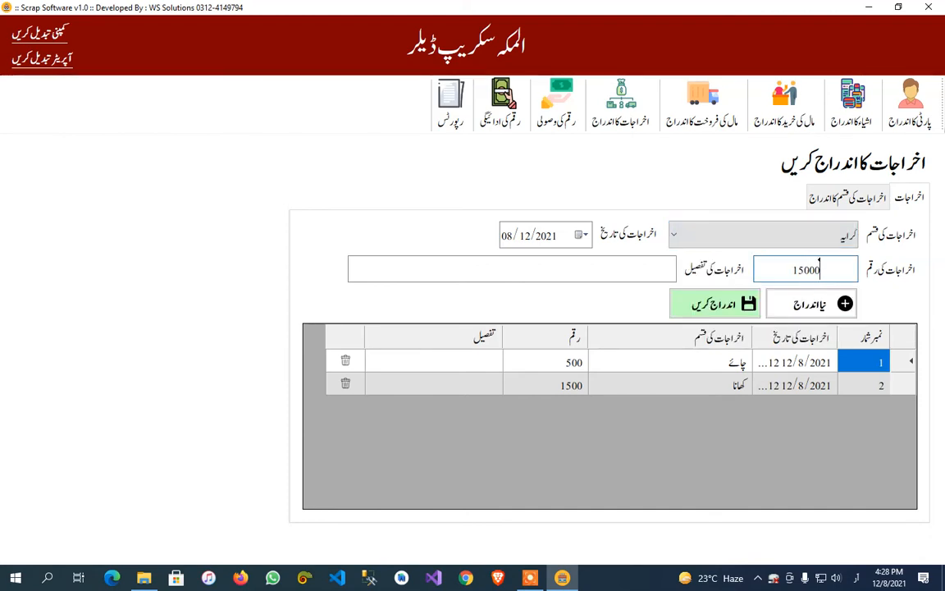
click(713, 310)
click(520, 339)
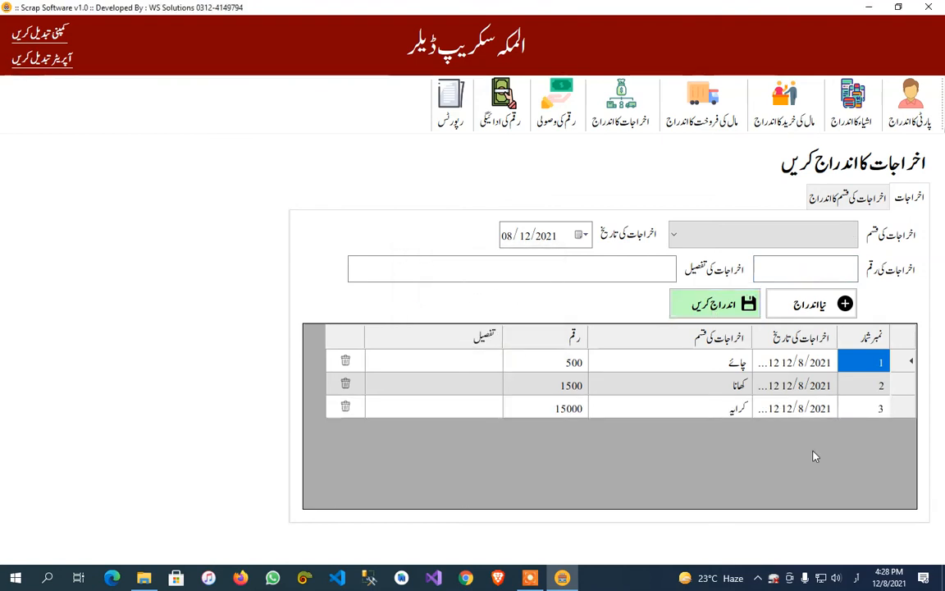
View the expense list for 07/12/2021, and return it to 08/12/2021.
click(582, 235)
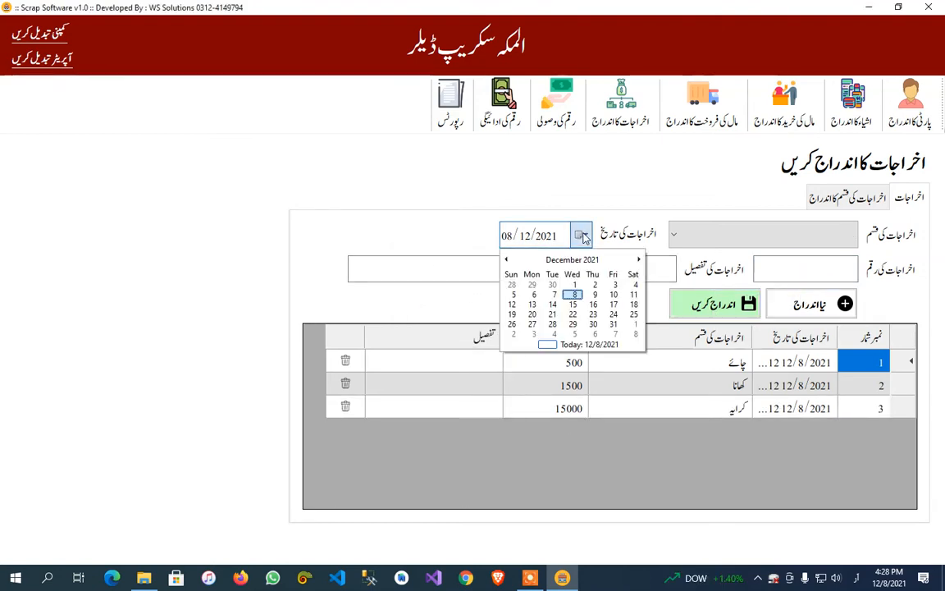
click(554, 295)
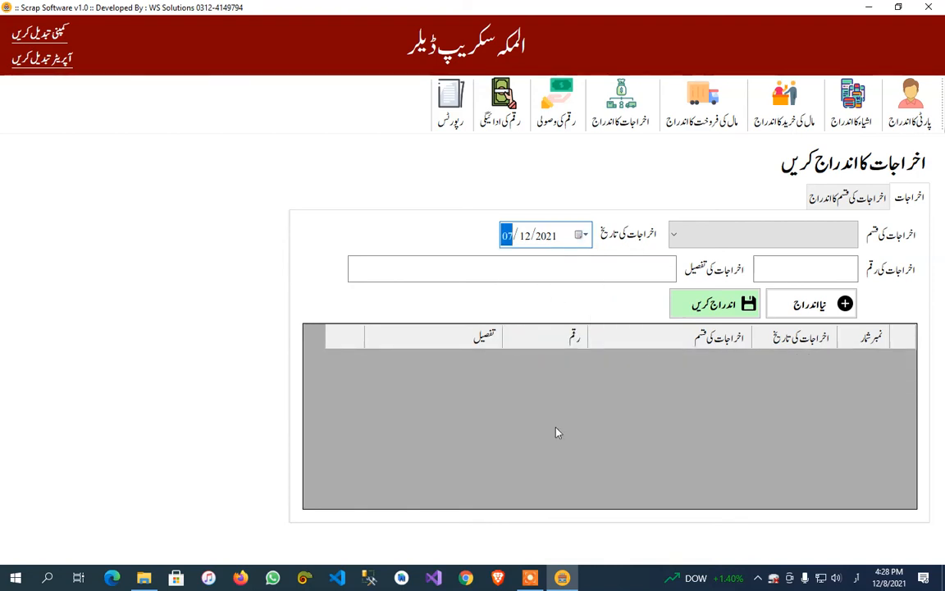
click(584, 238)
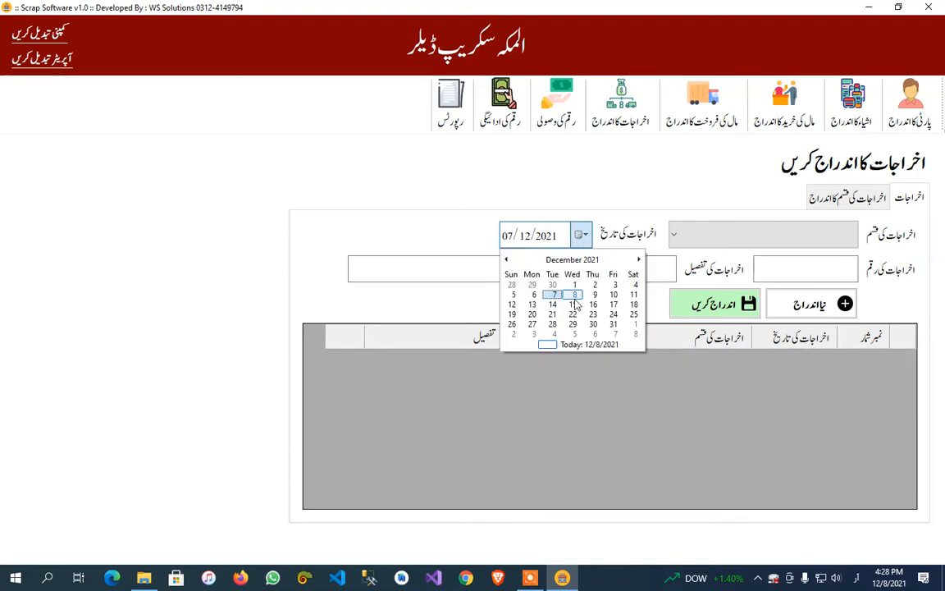
click(572, 305)
click(580, 237)
click(574, 296)
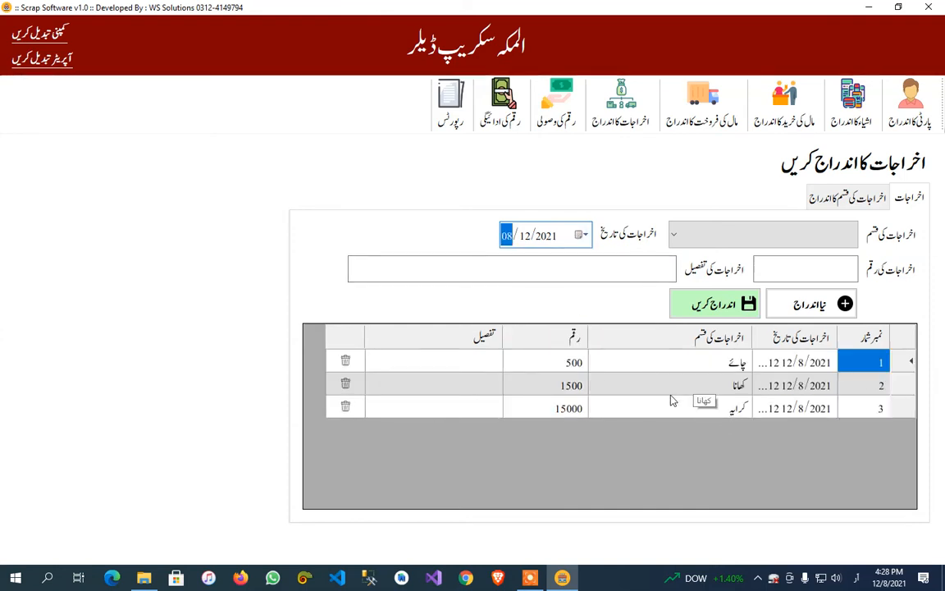
Check the outstanding balance of the کیش کھاتہ party in the payment receipt form.
click(579, 125)
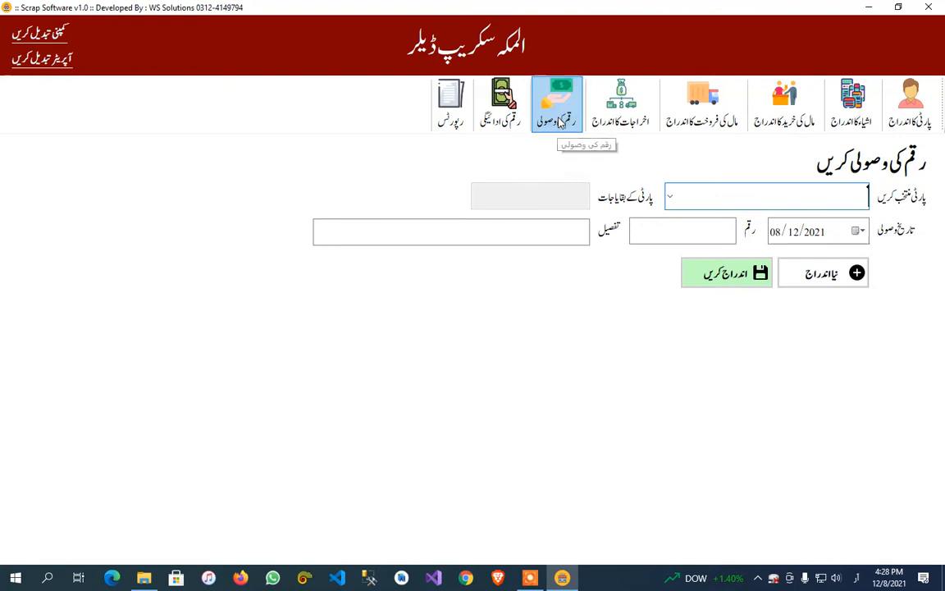
click(673, 195)
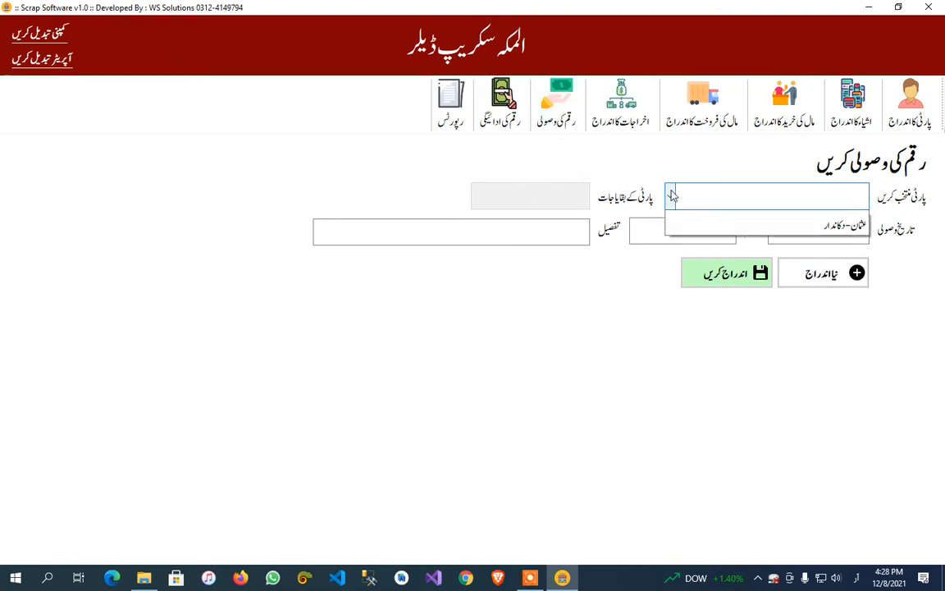
click(729, 229)
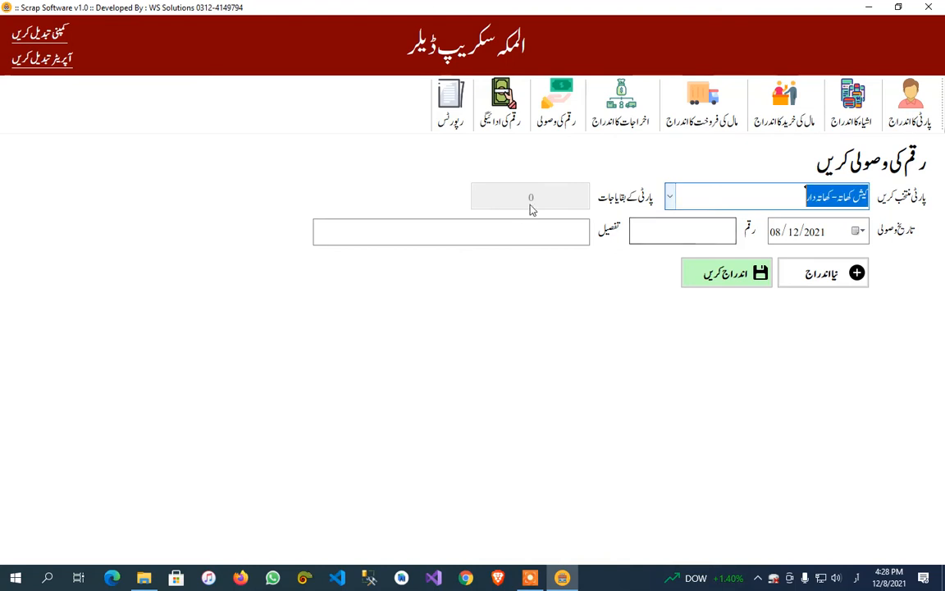
Record a payment of 10000 received from the دکاندار party on 08/12/2021, with the detail کیش میں لیا ہے.
click(671, 196)
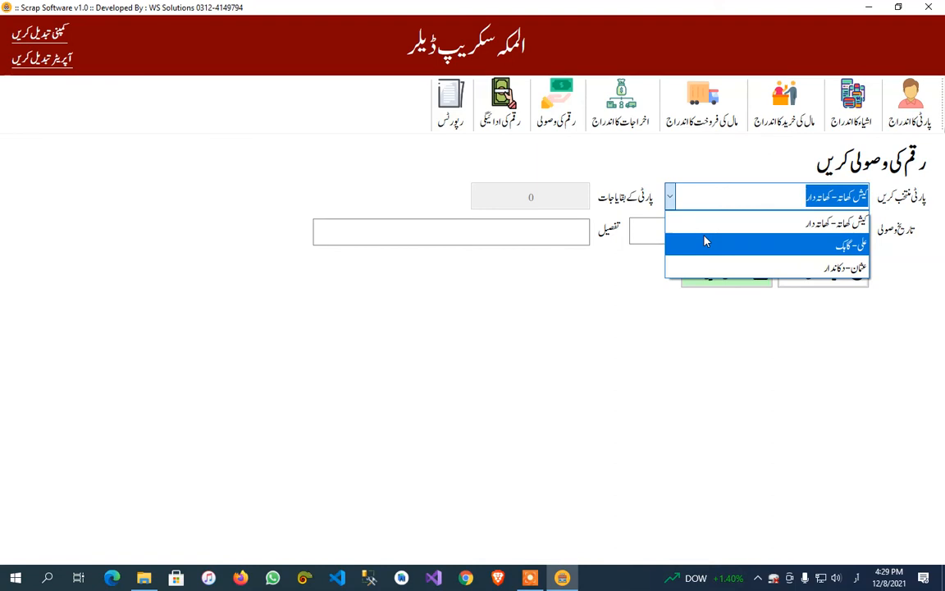
click(754, 269)
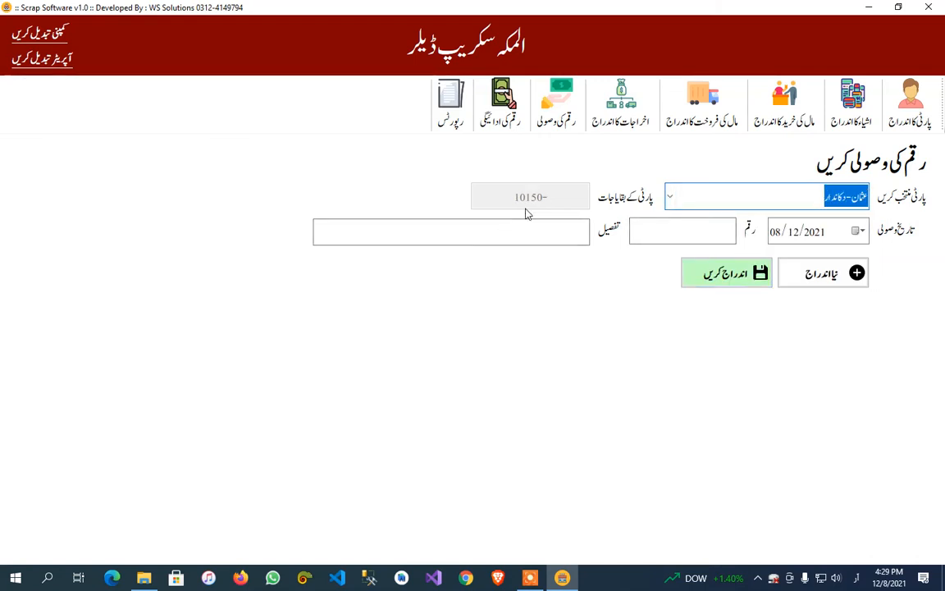
click(667, 227)
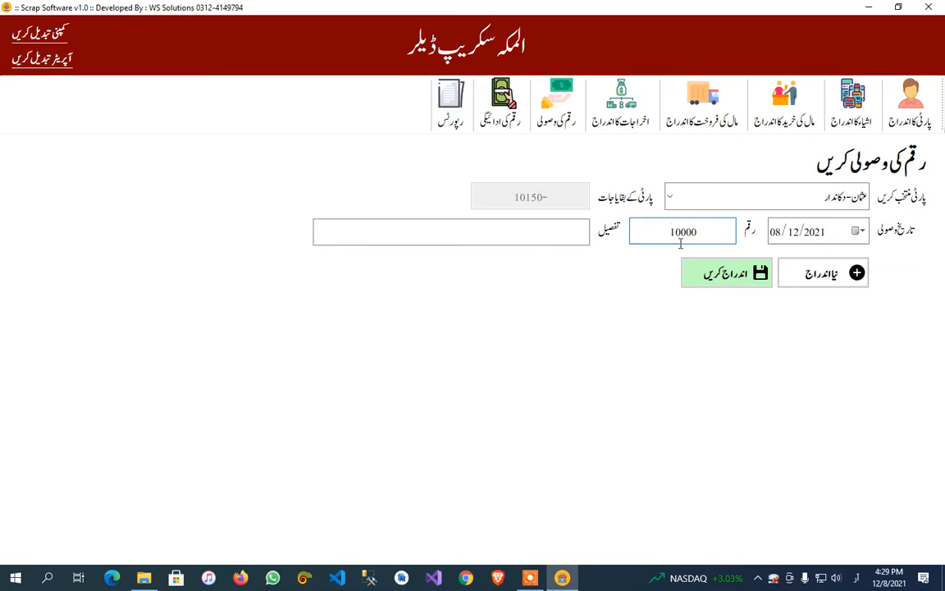
click(470, 234)
text(ی)
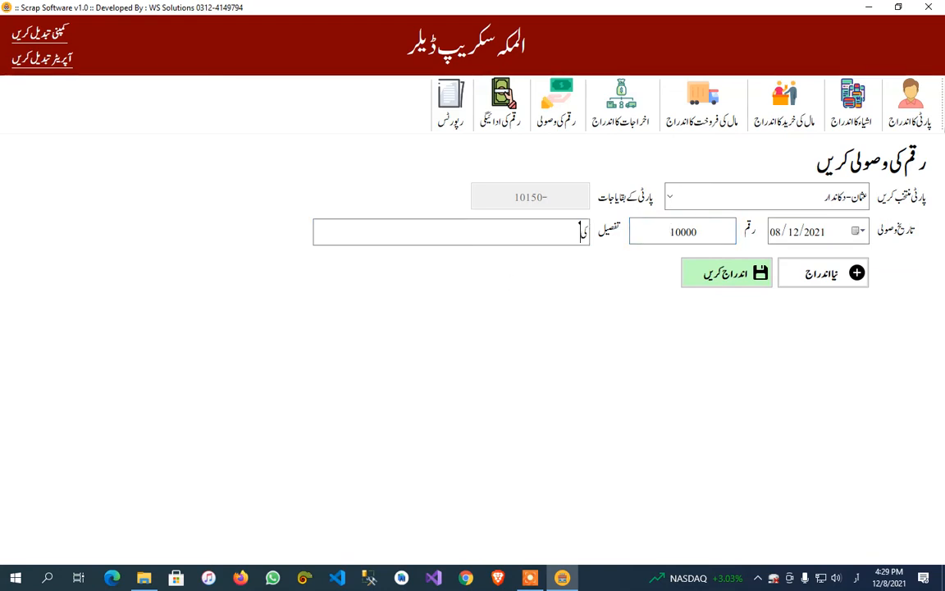
text(ش مین)
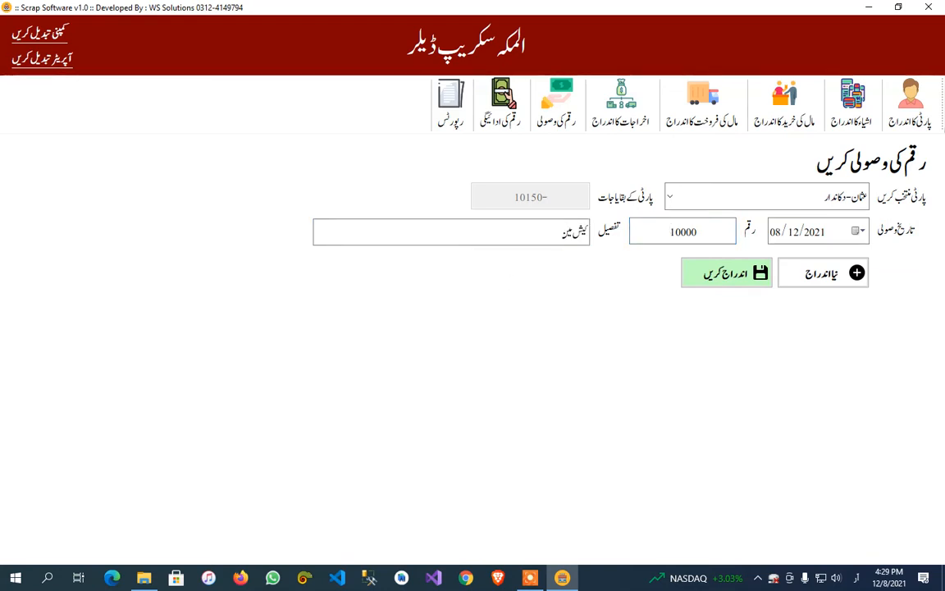
text(ں)
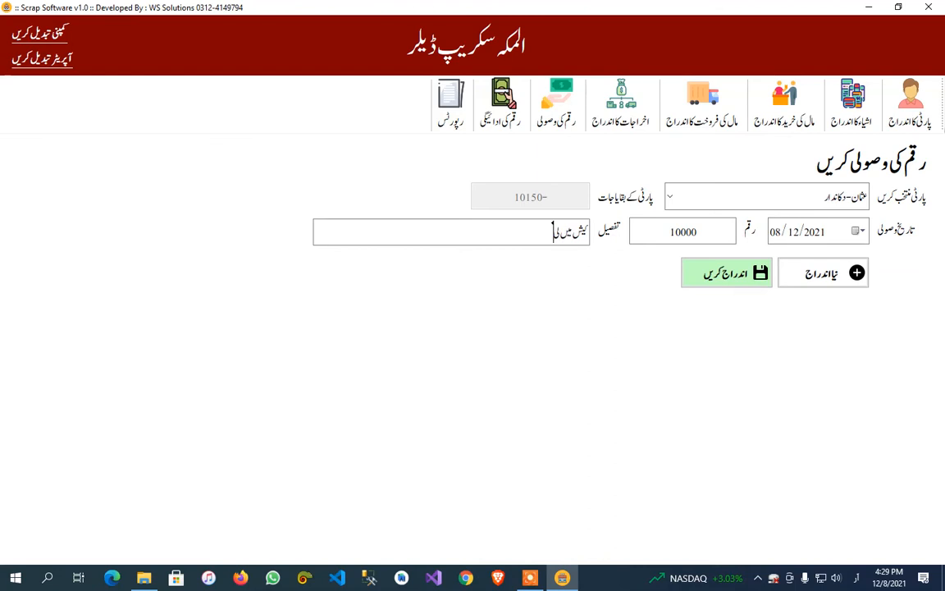
text( لیا ہے)
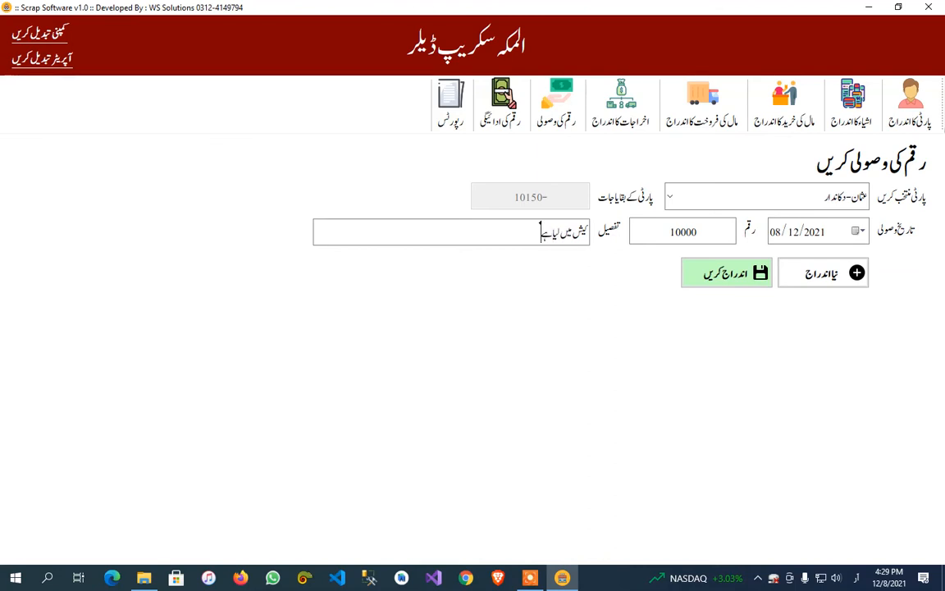
click(733, 273)
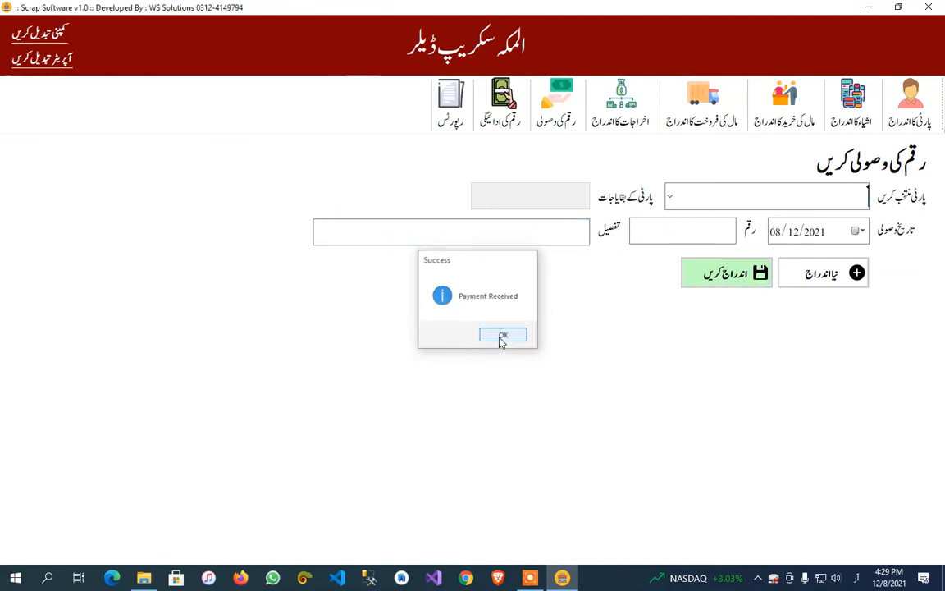
click(501, 338)
Check the دکاندار party's remaining balance in both the payment receipt form and the outgoing payment form.
click(668, 202)
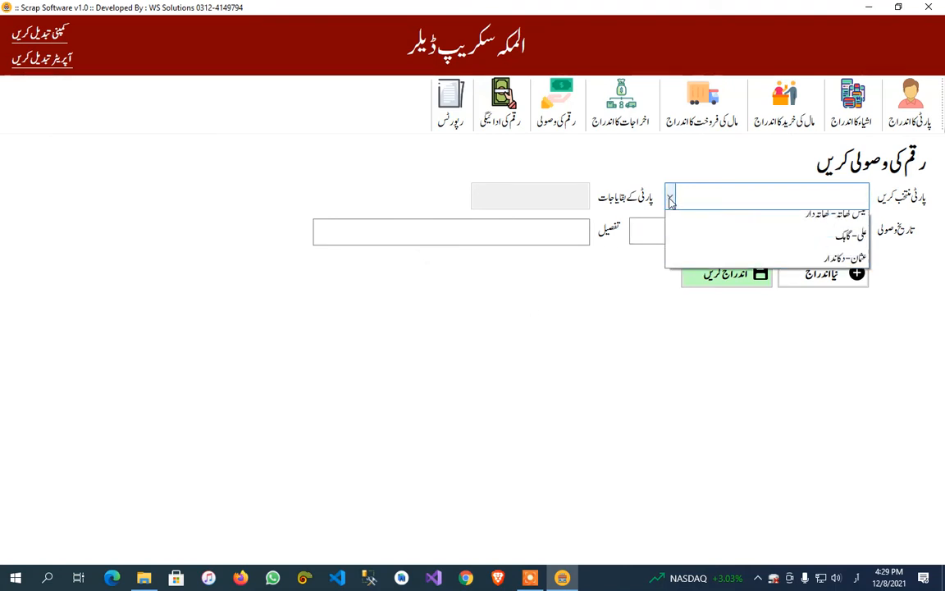
click(708, 268)
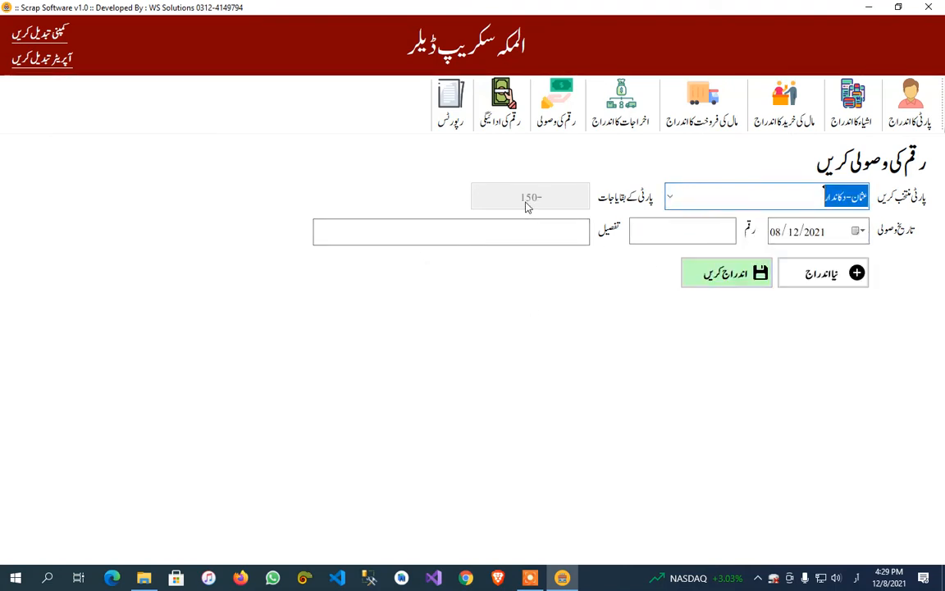
click(551, 123)
click(501, 111)
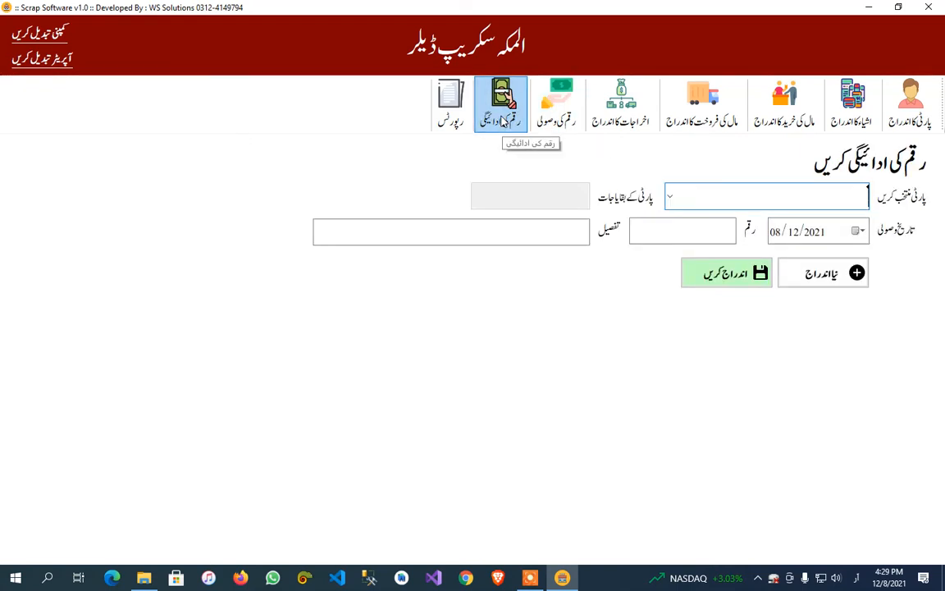
click(670, 197)
click(501, 107)
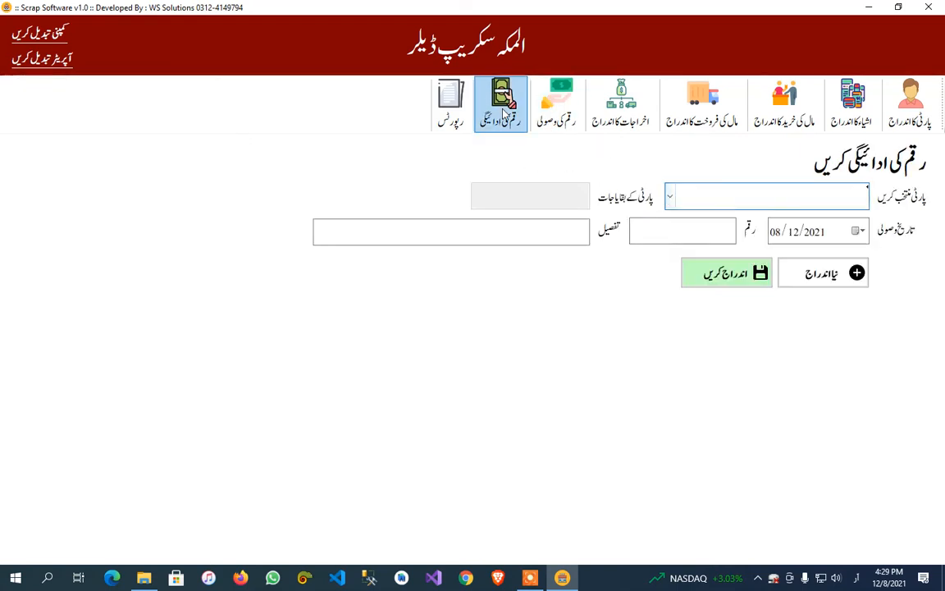
click(669, 196)
click(701, 267)
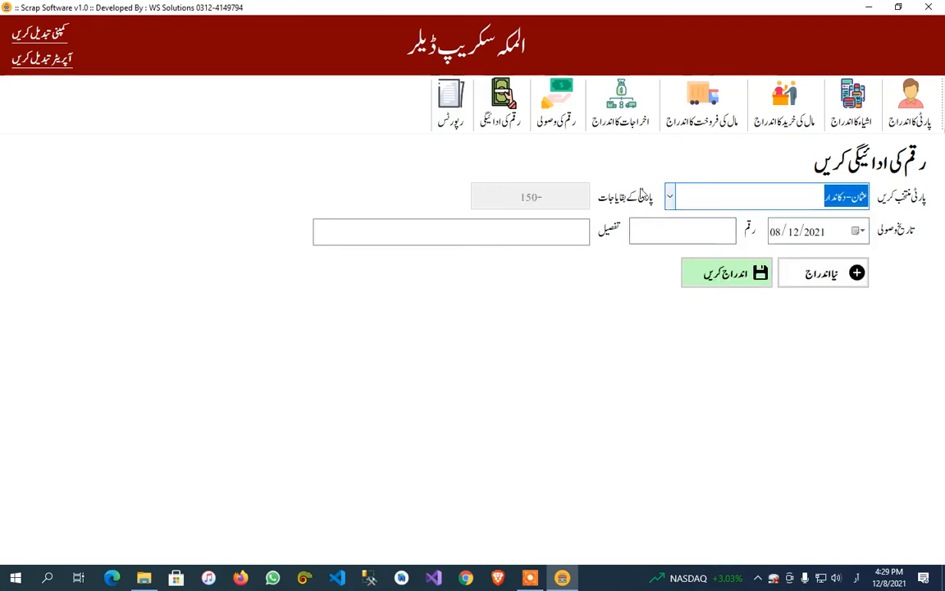
click(556, 115)
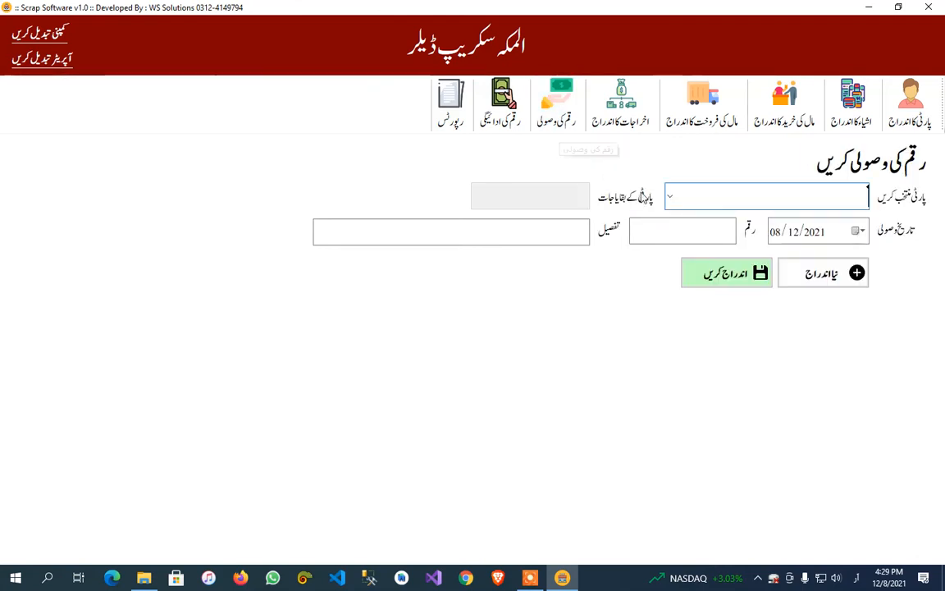
click(669, 197)
click(708, 269)
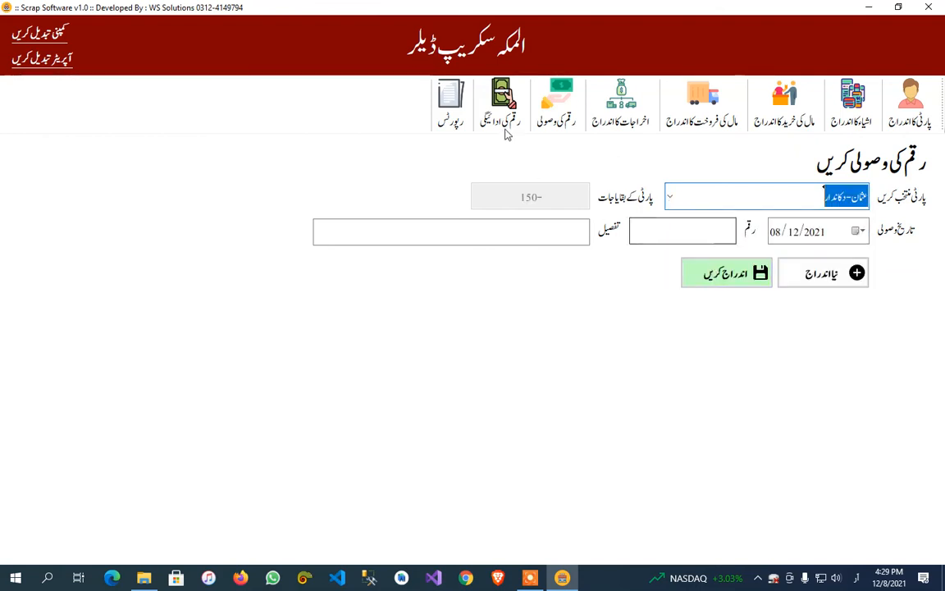
Record an outgoing payment of 15000 to the گاہک party dated 08/12/2021 with the detail کیش, and check that party's remaining balance.
click(502, 105)
click(671, 197)
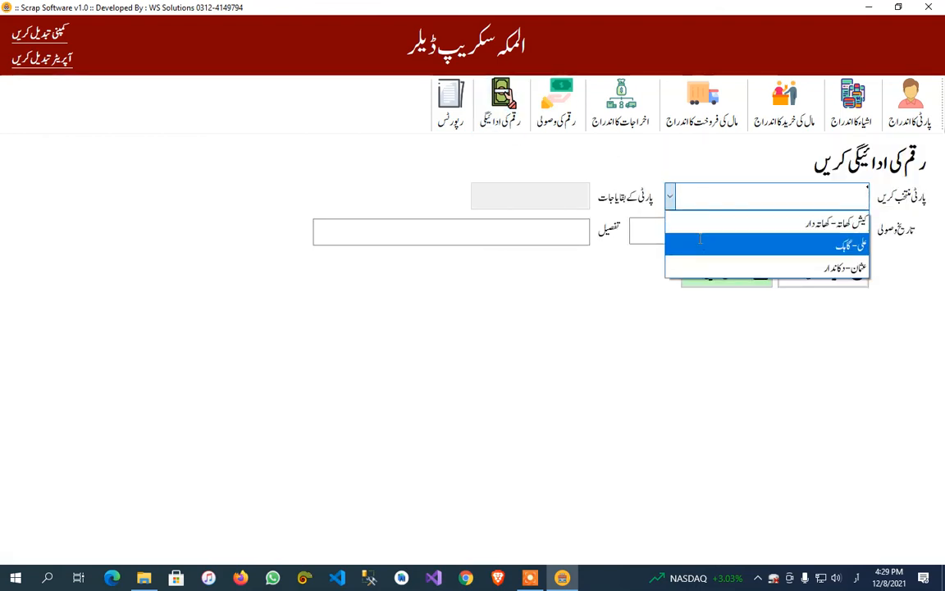
click(675, 243)
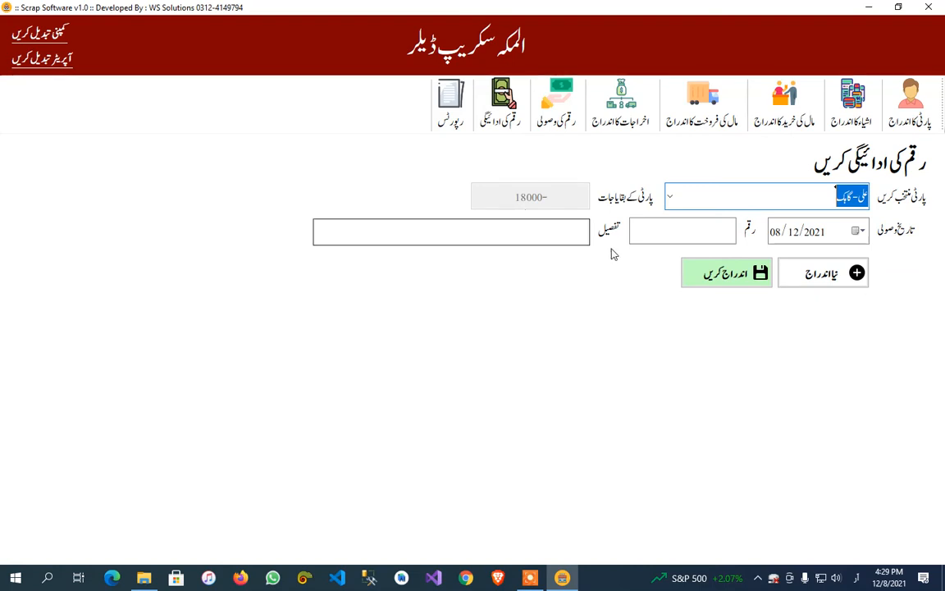
click(665, 224)
text(15000)
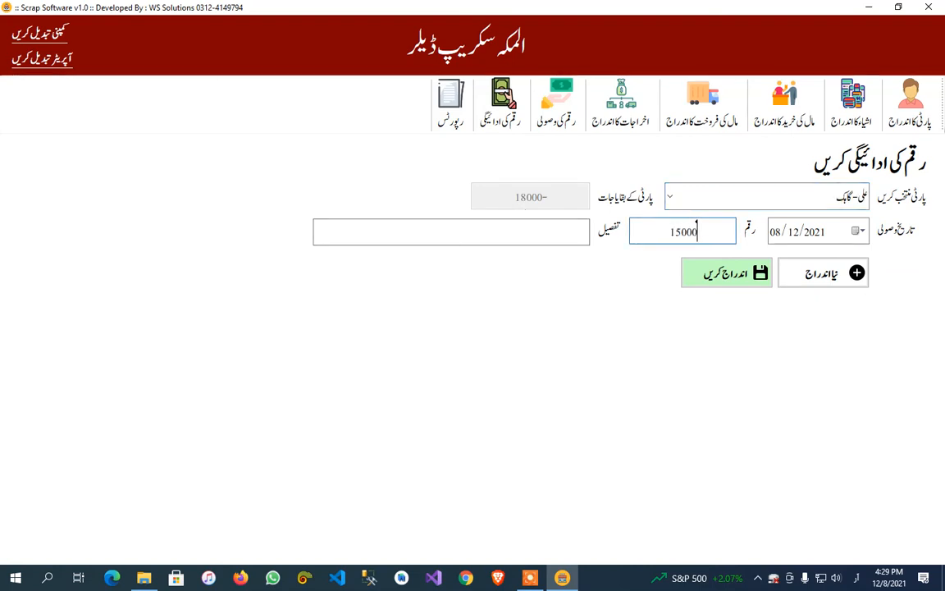
click(538, 234)
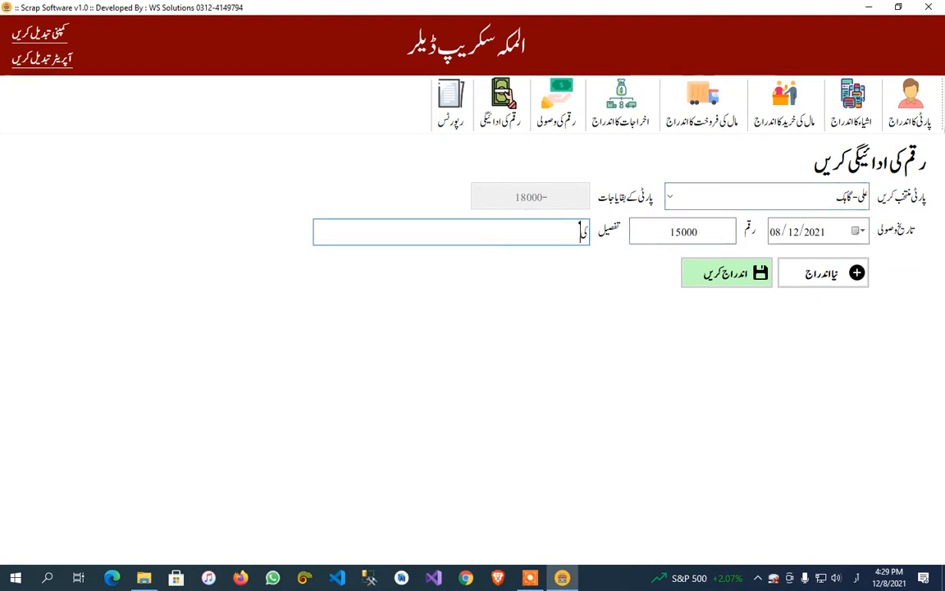
click(742, 274)
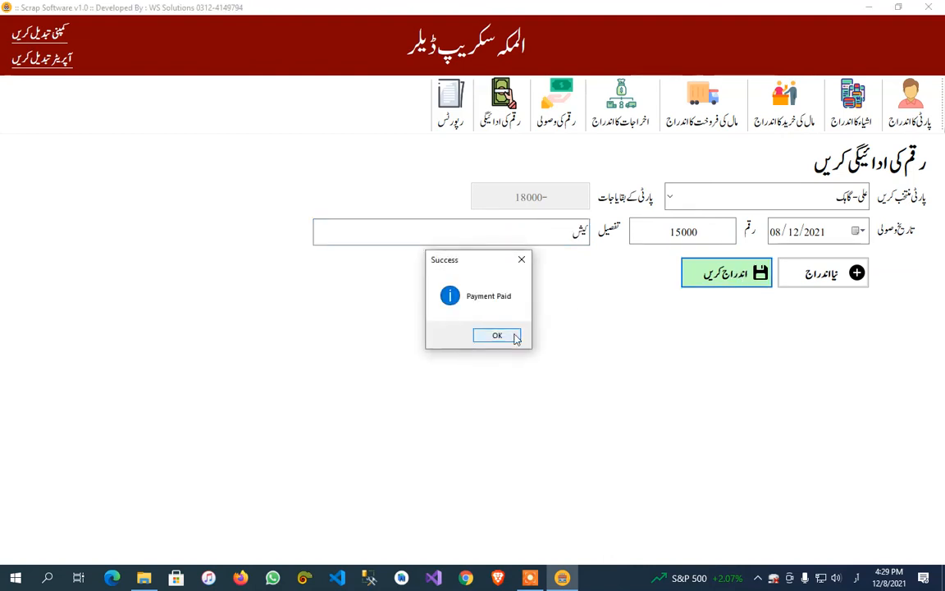
click(515, 339)
click(669, 197)
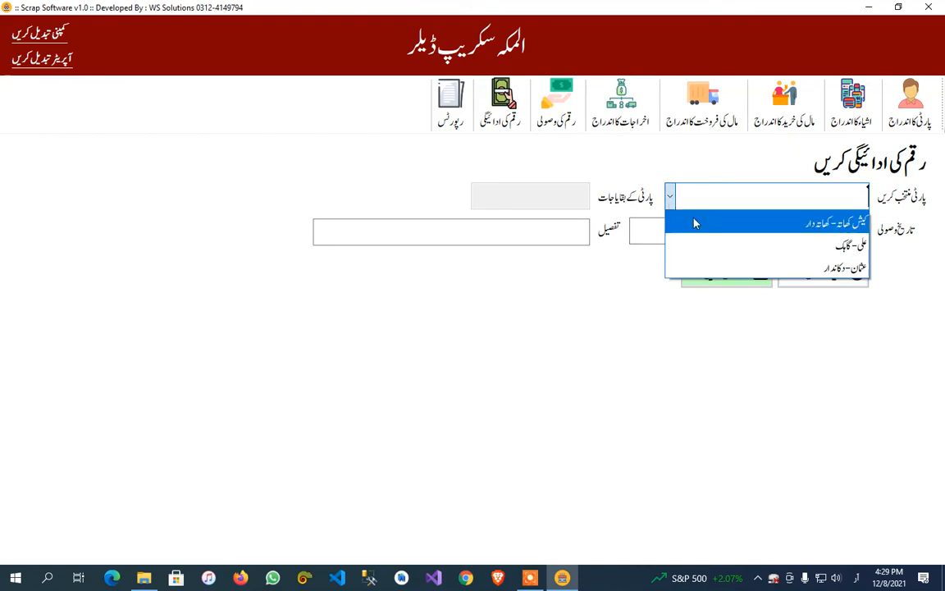
click(706, 241)
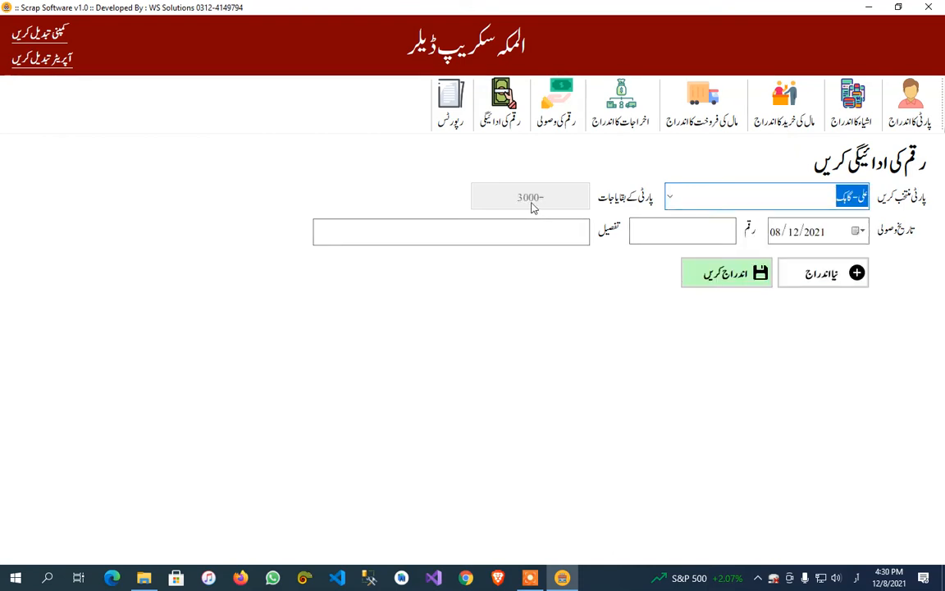
View the purchase report (مال کی خرید کی رپورٹ) for 08/12/2021, then close it.
click(450, 103)
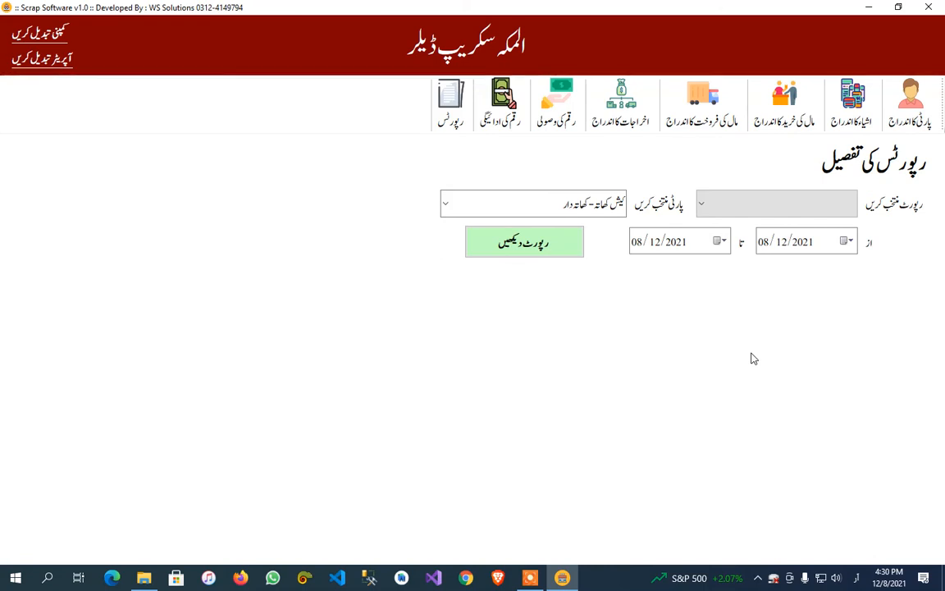
click(763, 203)
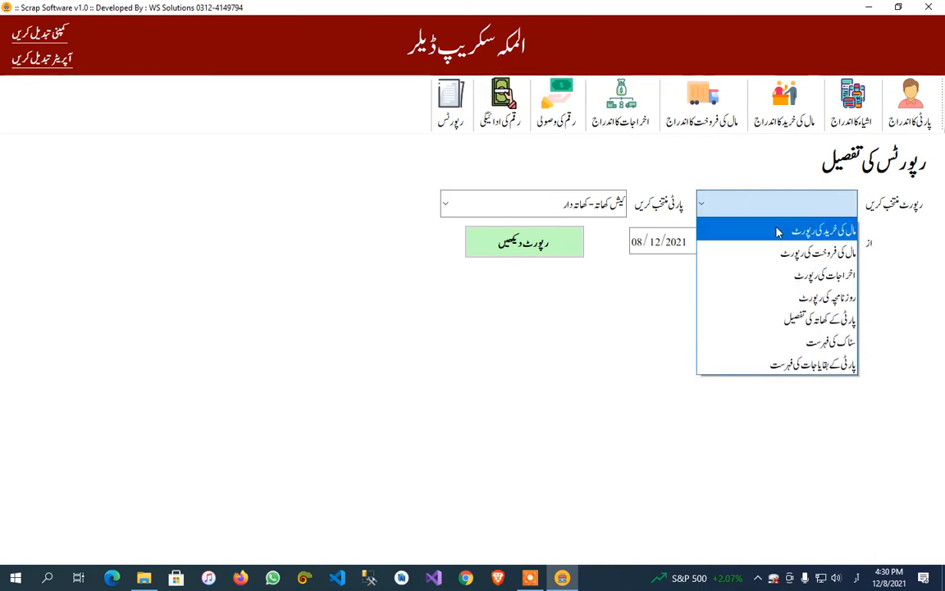
click(777, 232)
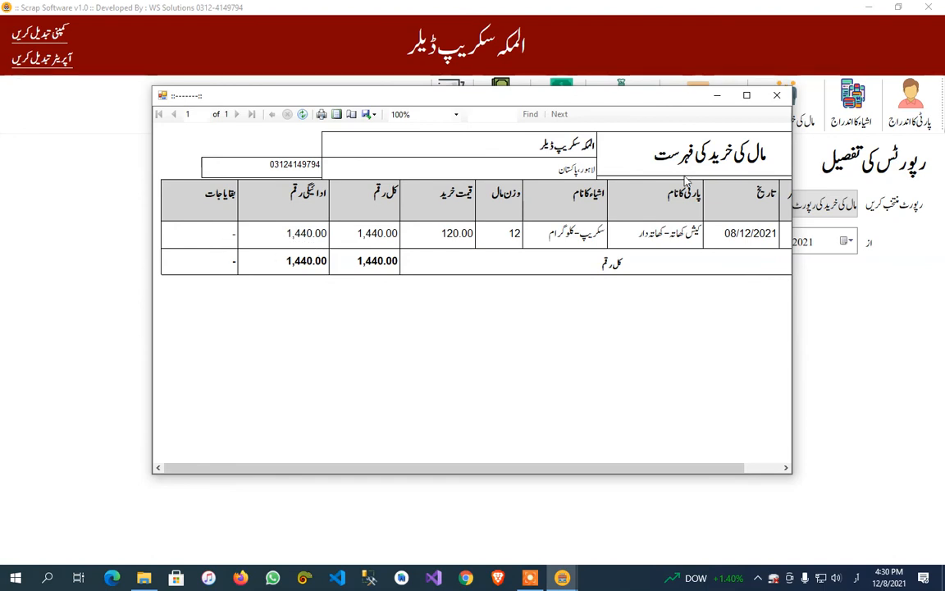
click(776, 95)
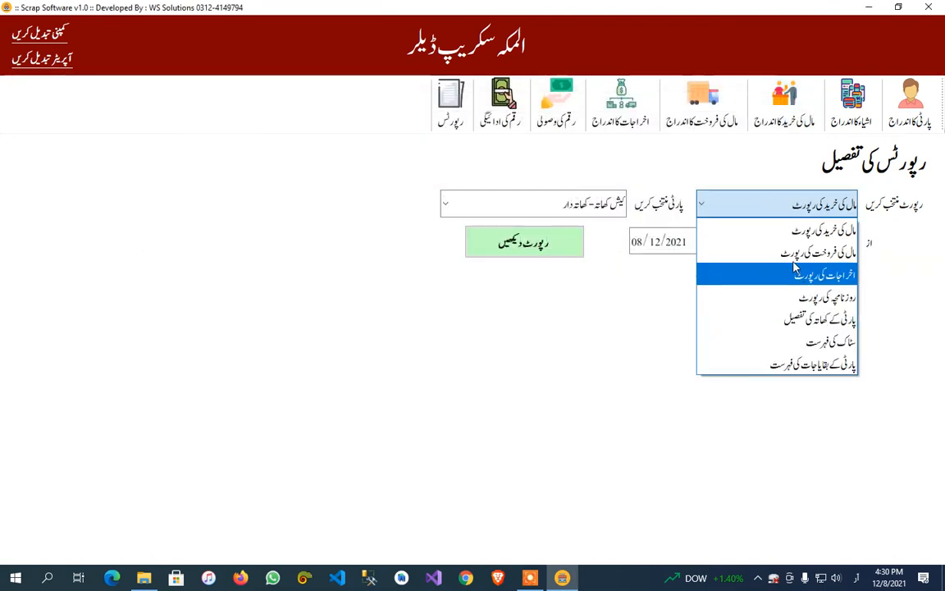
View the sales report (مال کی فروخت کی رپورٹ) for 08/12/2021 and close it.
click(791, 265)
click(531, 258)
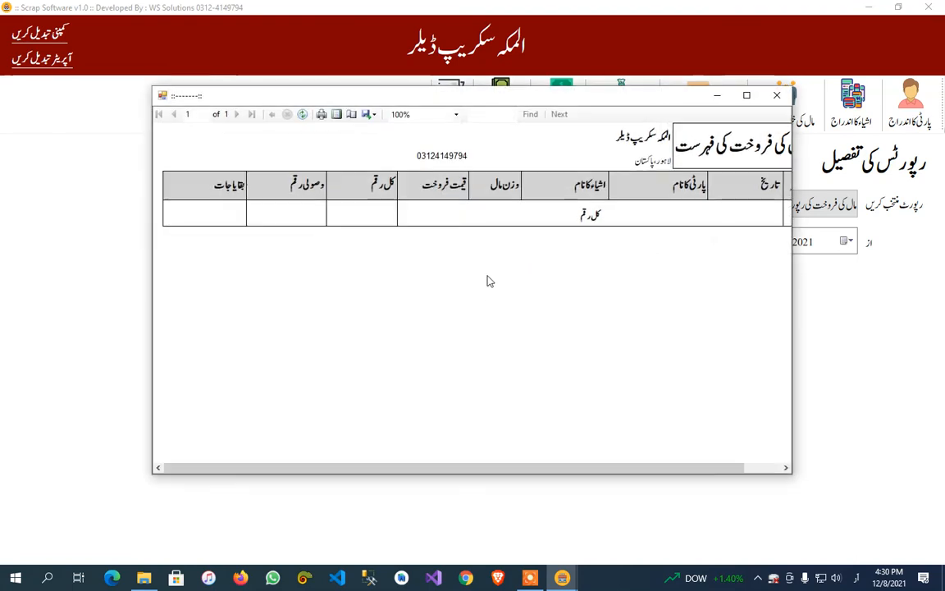
click(776, 96)
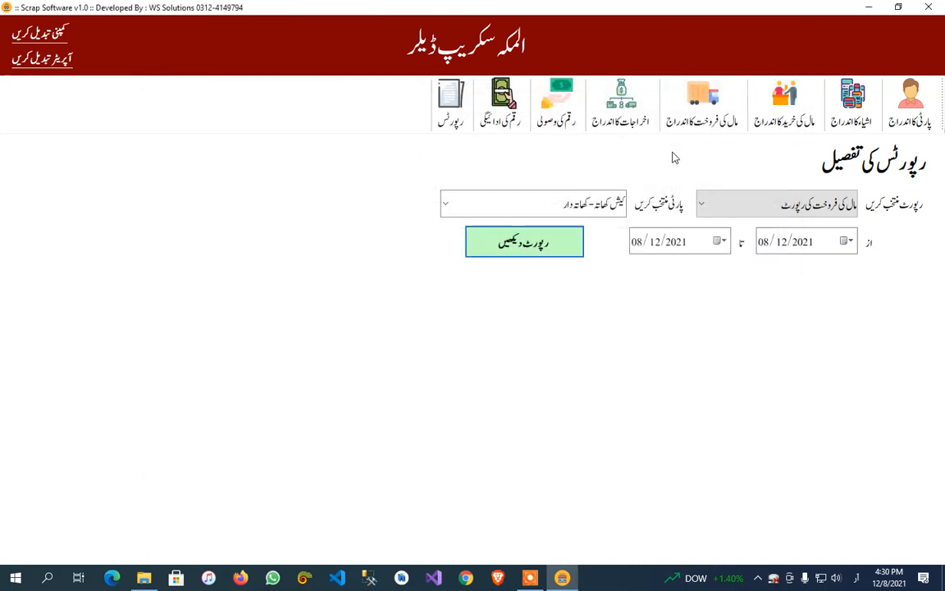
View the expenses report (اخراجات کی رپورٹ) for 08/12/2021 and close it.
click(743, 207)
click(784, 274)
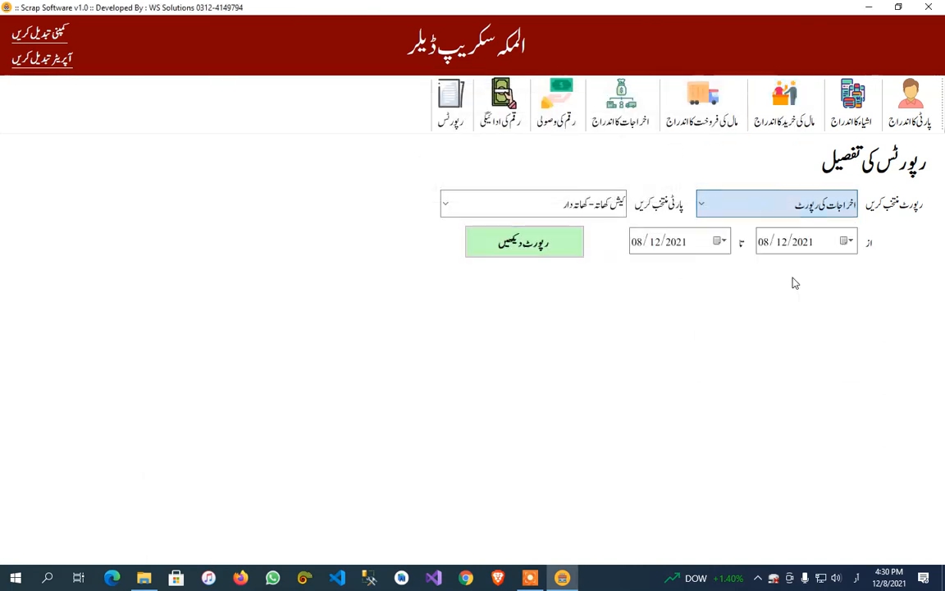
click(525, 246)
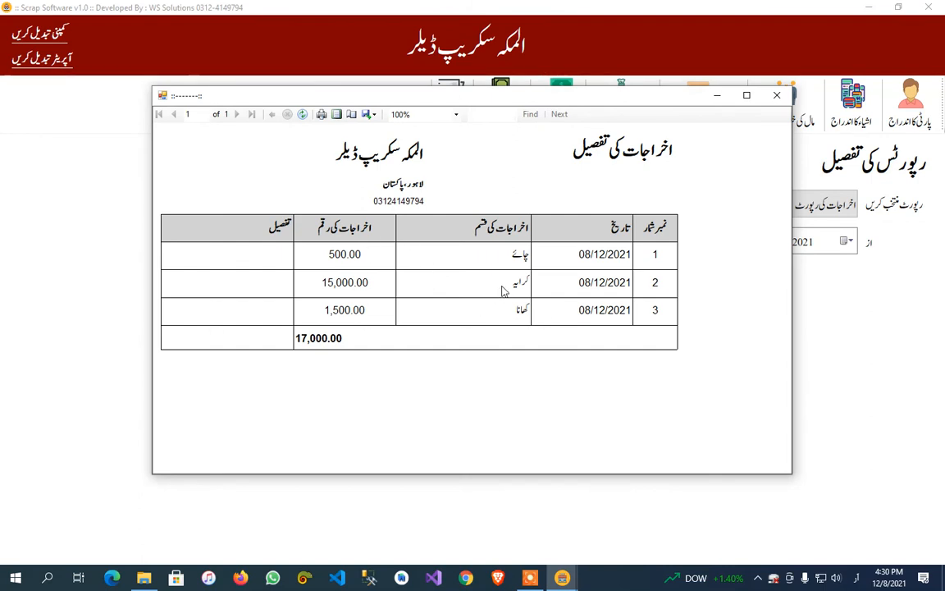
click(776, 96)
Review the entries of the daybook report (روزنامچہ کی رپورٹ) for 08/12/2021 and close it.
click(775, 210)
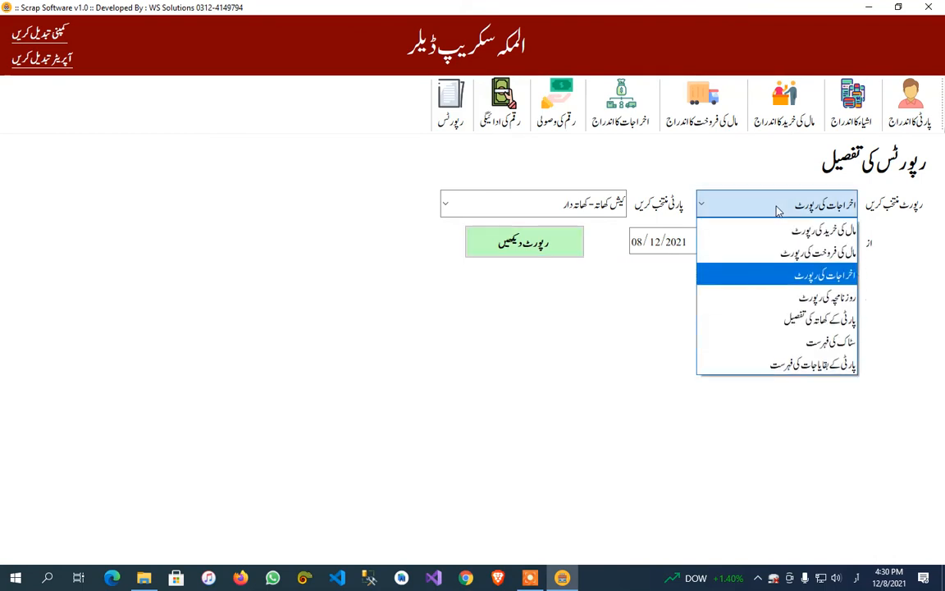
click(750, 296)
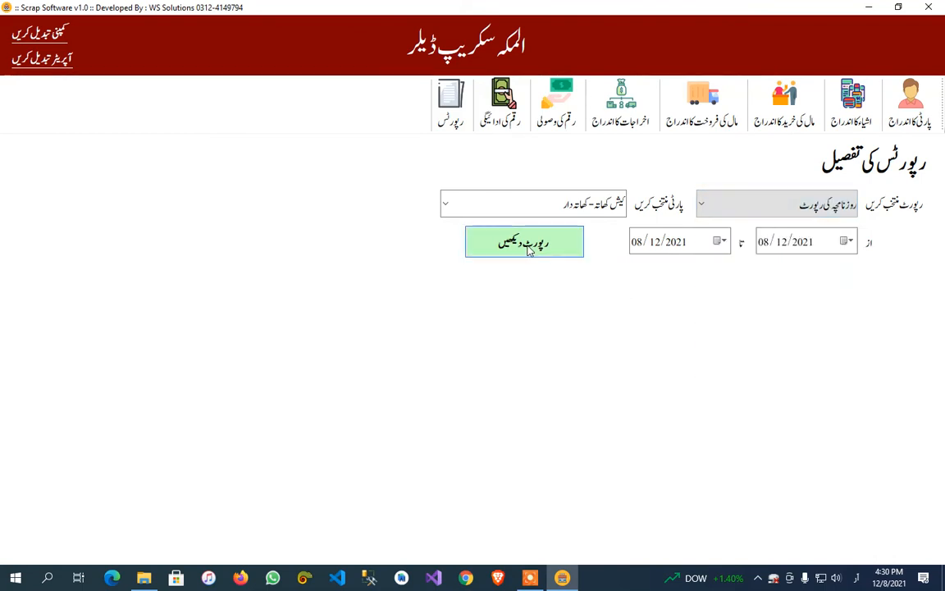
click(529, 250)
scroll(546, 374, down, 1)
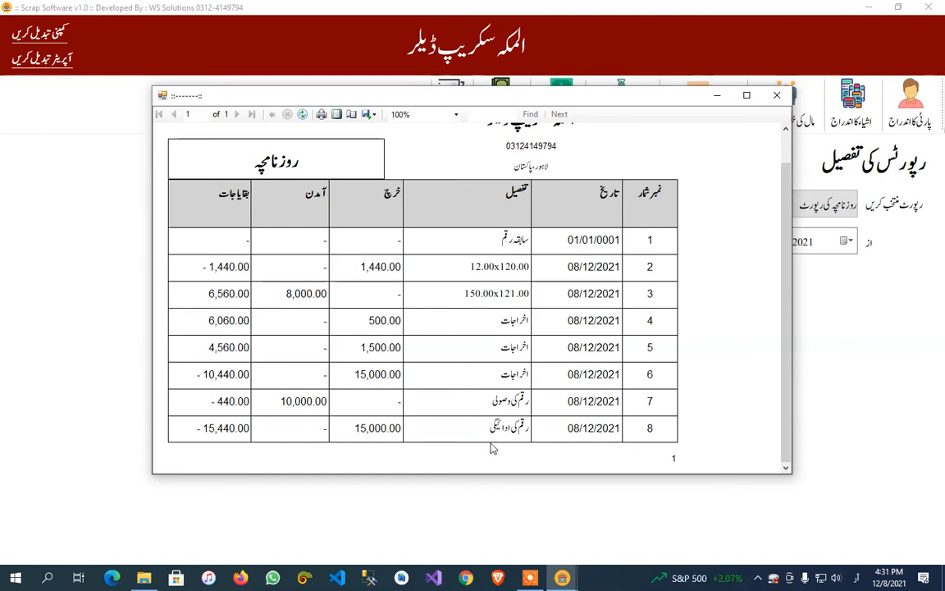
scroll(299, 415, up, 2)
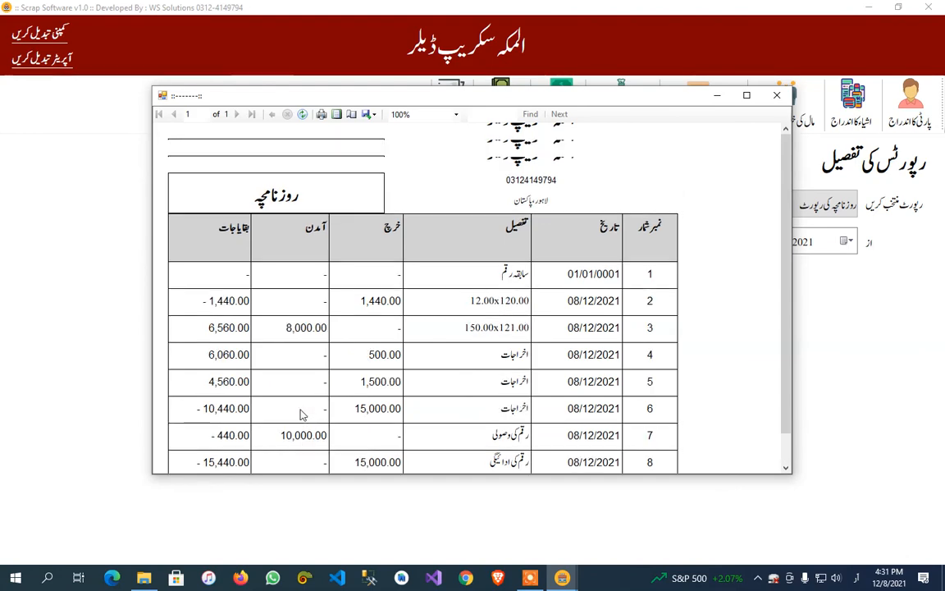
click(776, 95)
View the party ledger report (پارٹی کے کھاتہ کی تفصیل) for the گاہک party on 08/12/2021 and close it.
click(821, 209)
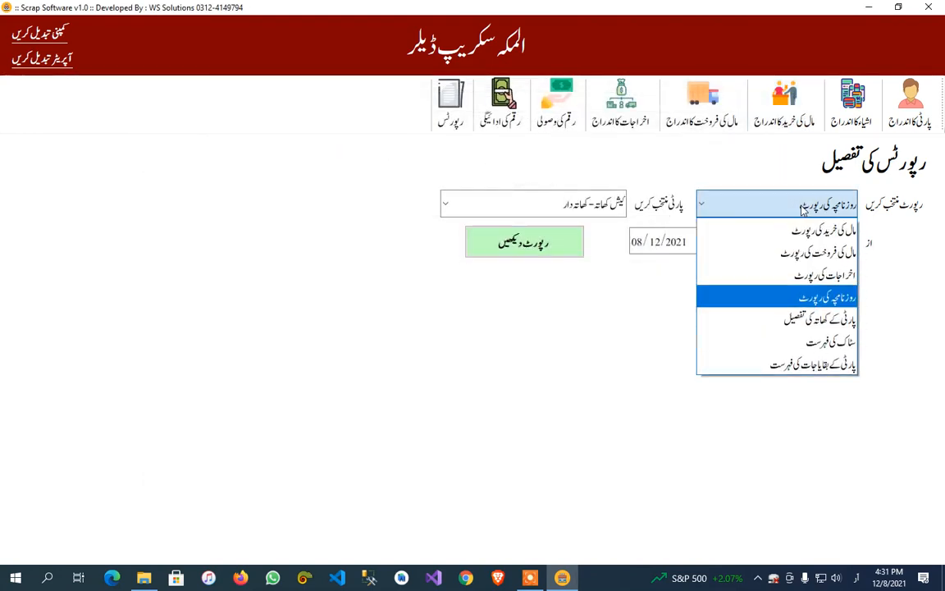
click(779, 317)
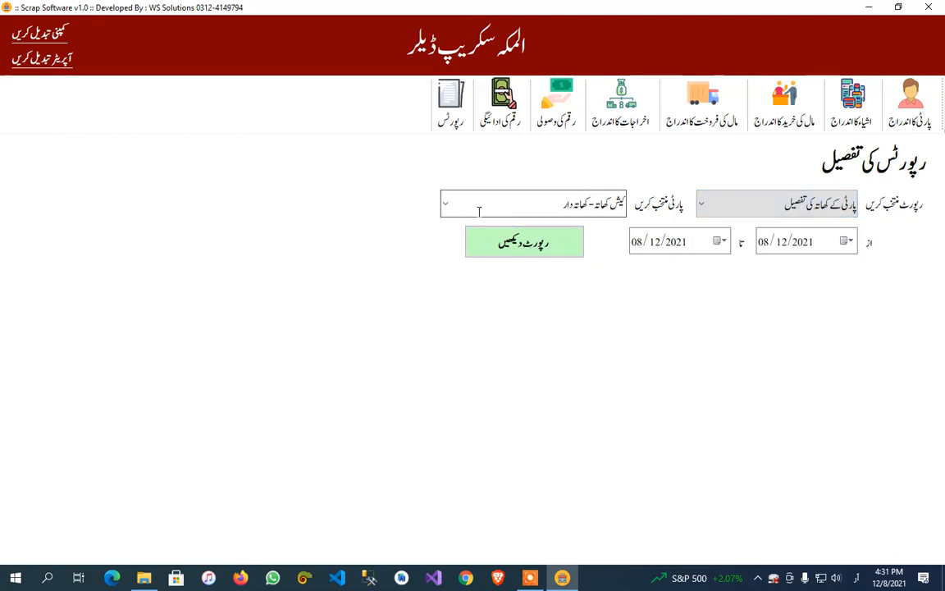
click(448, 209)
click(531, 253)
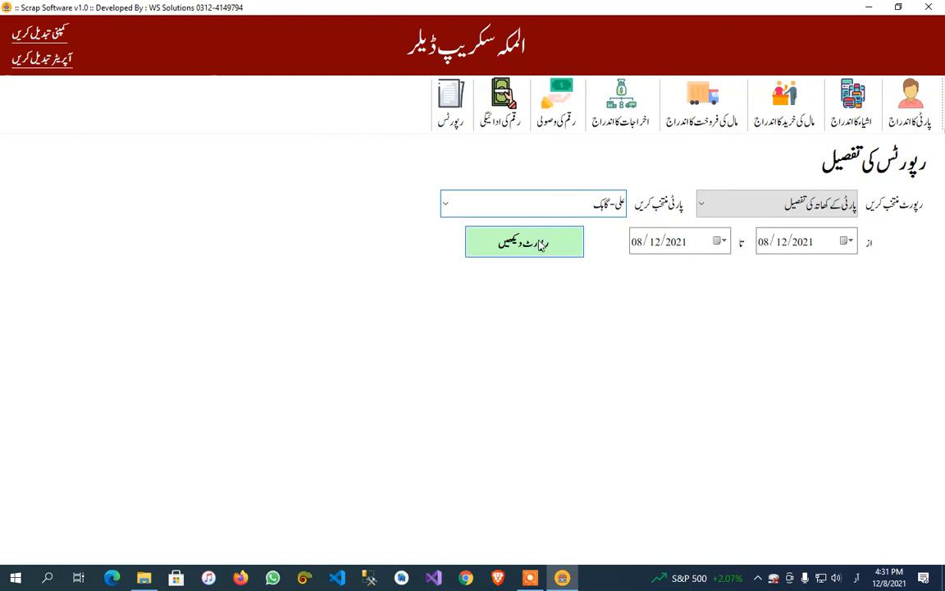
click(521, 242)
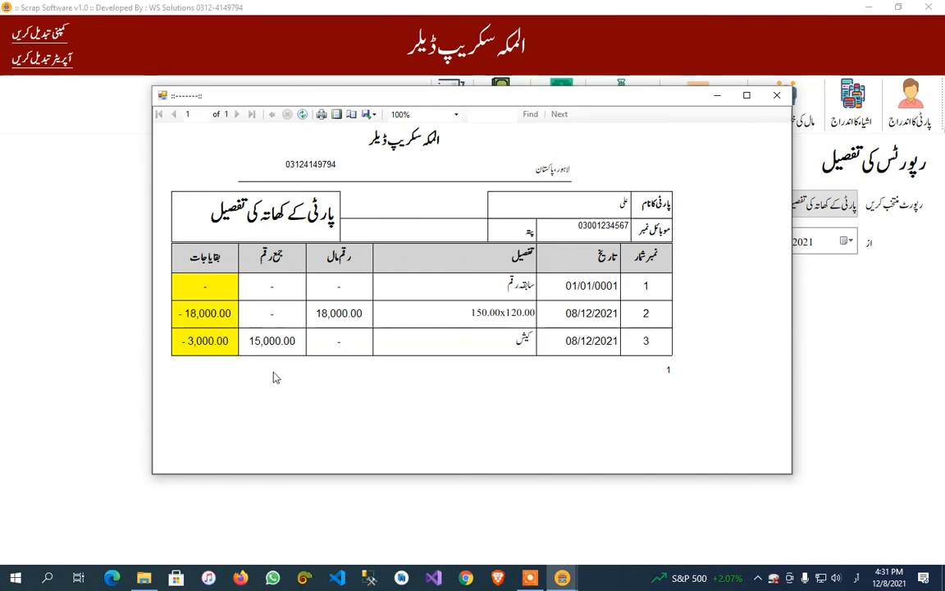
click(776, 95)
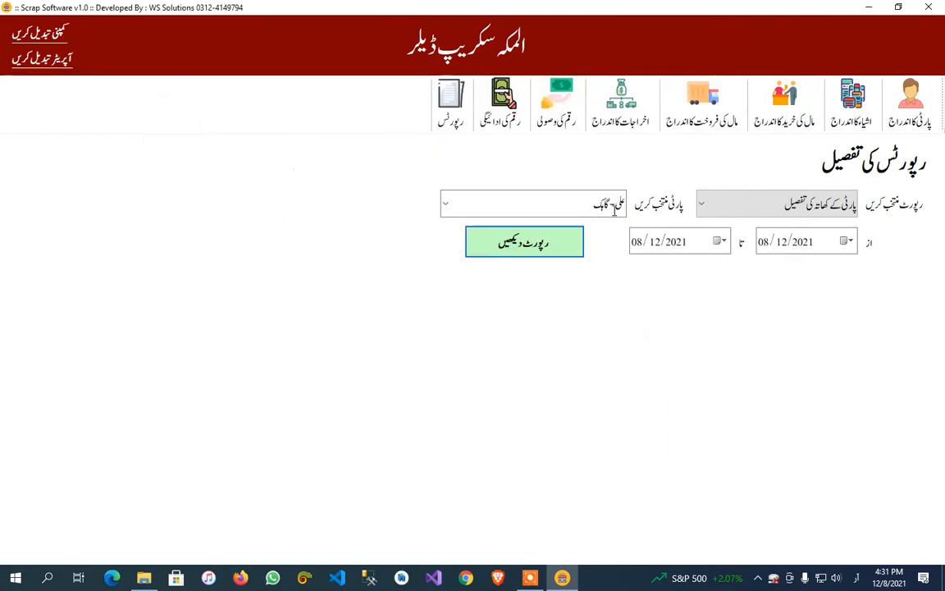
View the party ledger report (پارٹی کے کھاتہ کی تفصیل) for the دکاندار party on 08/12/2021 and close it.
click(739, 205)
click(738, 205)
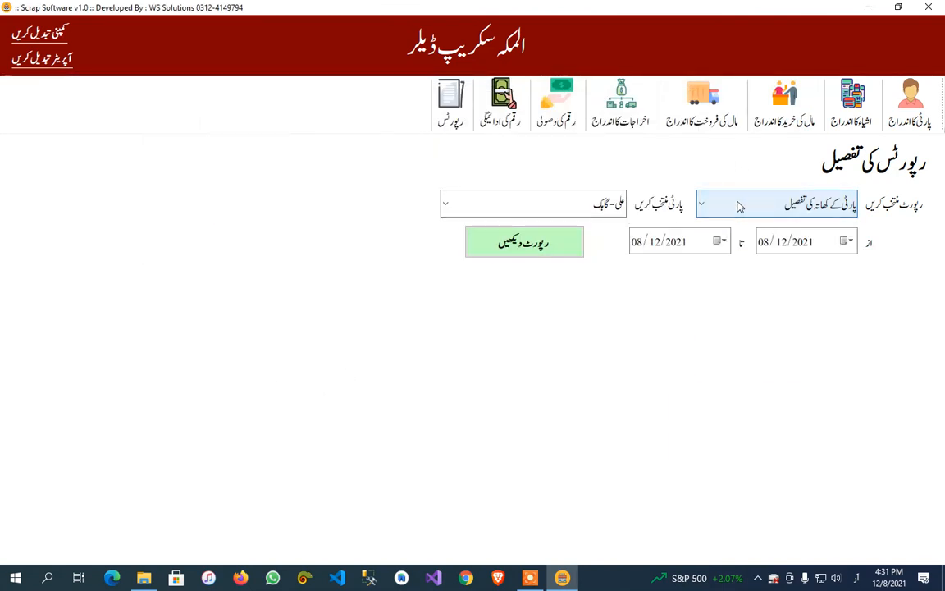
click(739, 206)
click(738, 206)
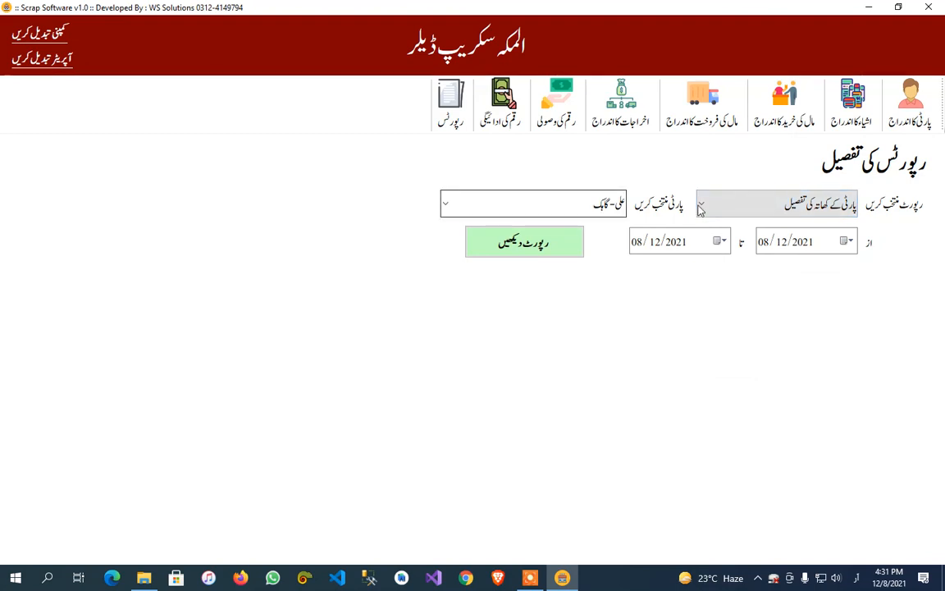
click(767, 203)
click(768, 203)
click(445, 204)
click(494, 273)
click(525, 243)
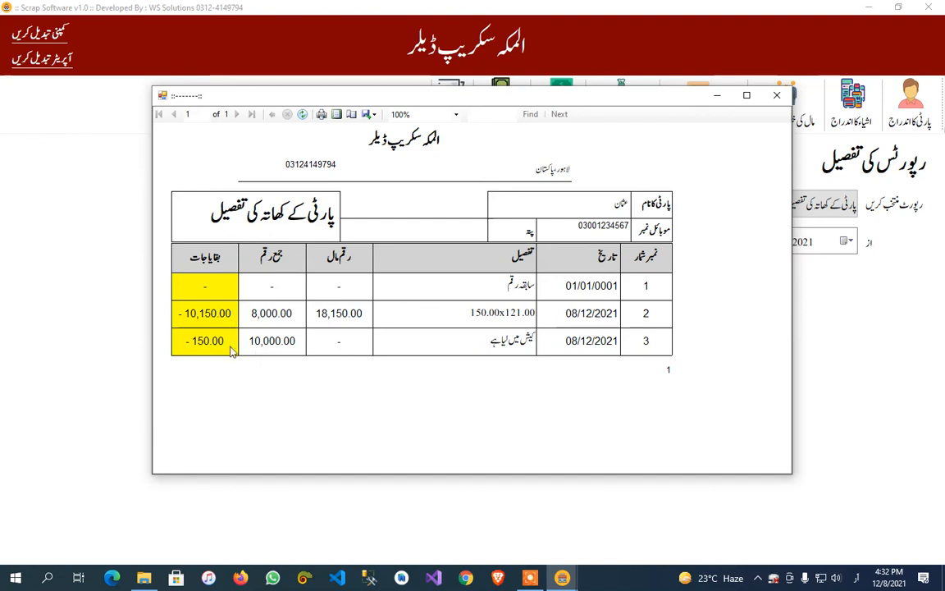
click(777, 95)
View the stock list report (سٹاک کی فہرست) and close it.
click(732, 207)
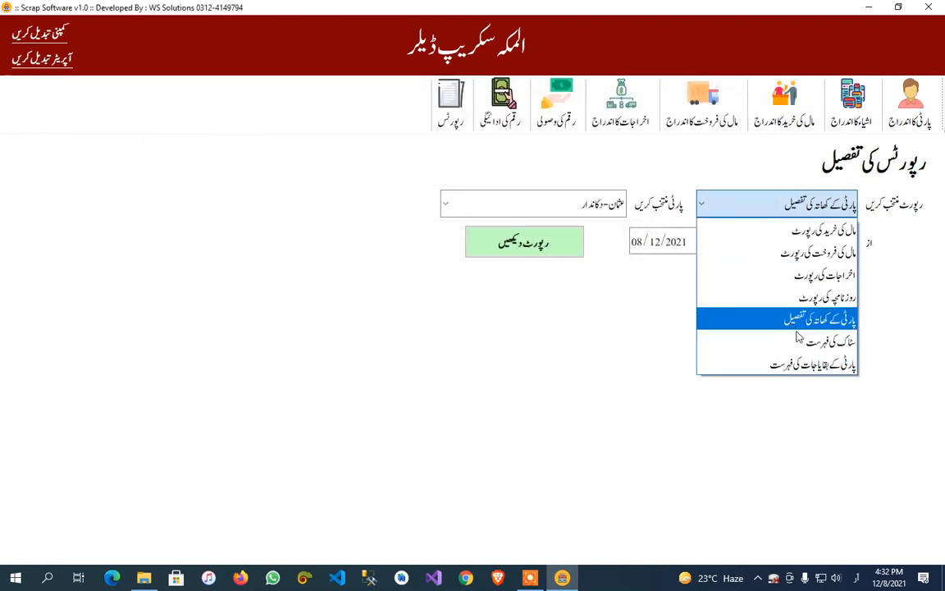
click(726, 333)
click(534, 248)
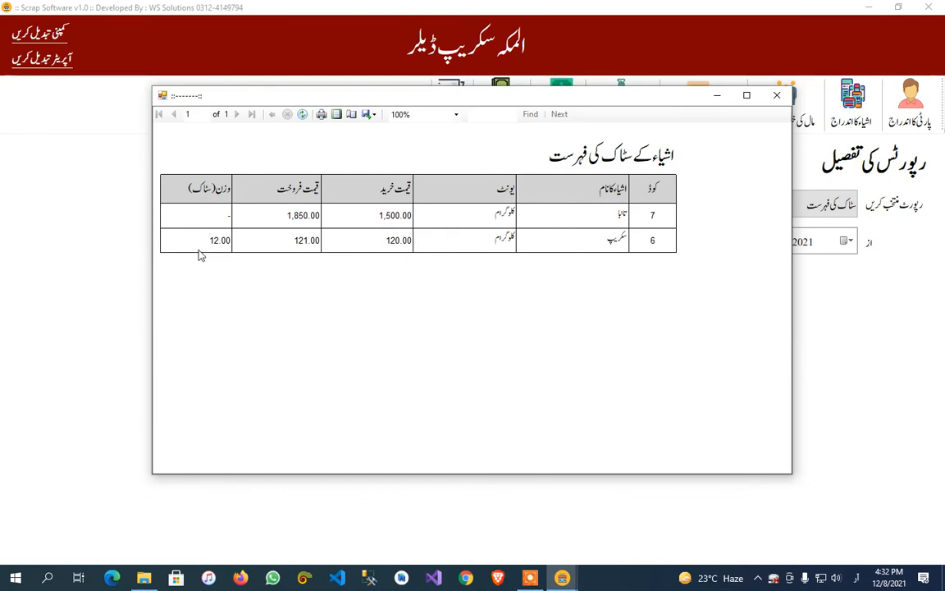
click(776, 95)
View the list of outstanding party balances (پارٹی کے بقایاجات کی فہرست) and close it.
click(779, 203)
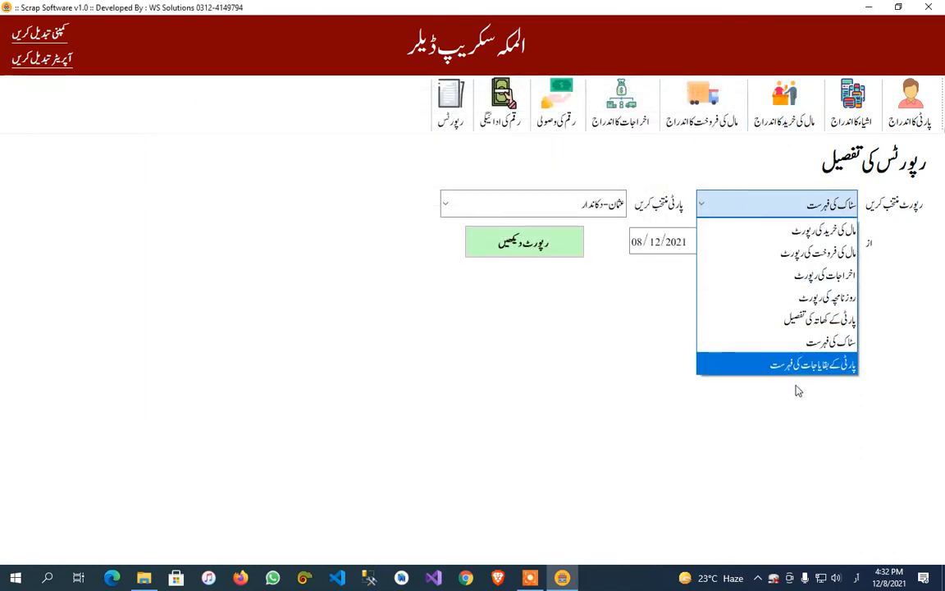
click(771, 363)
click(468, 243)
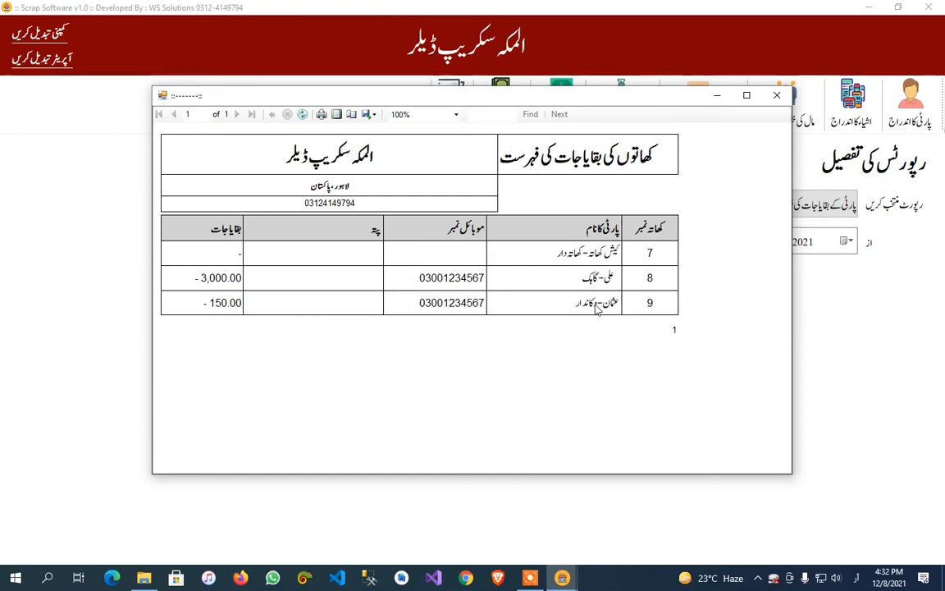
click(775, 97)
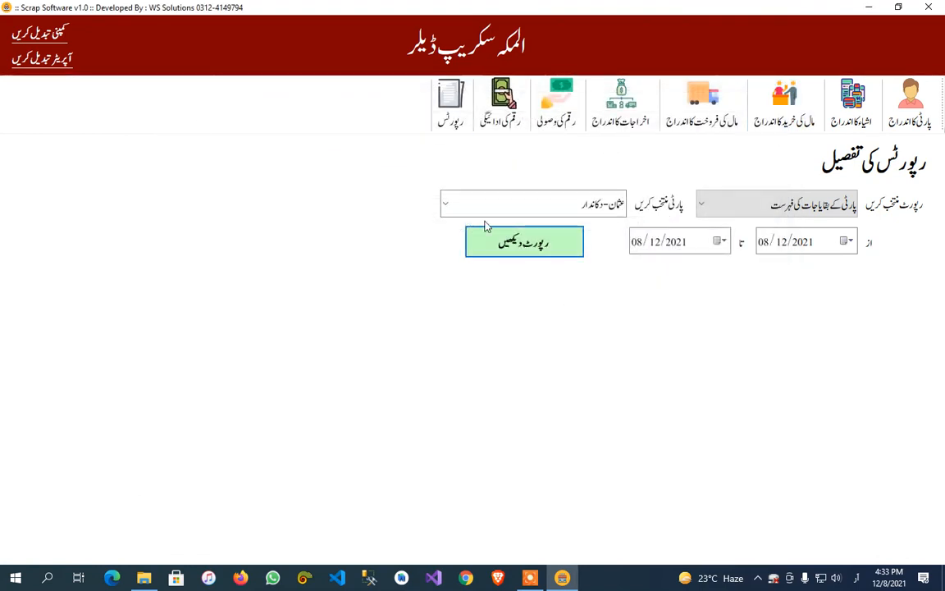
click(760, 212)
click(625, 333)
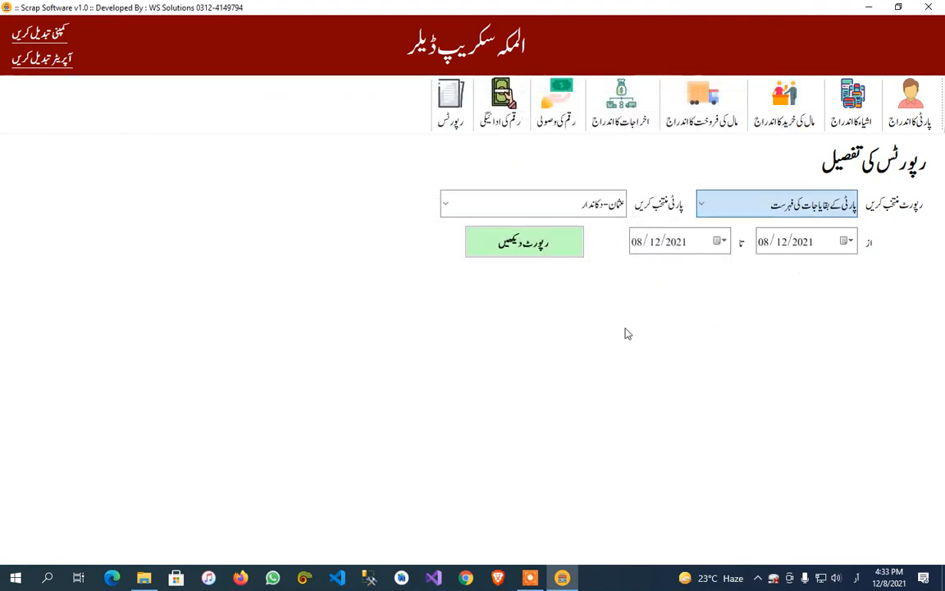
click(450, 102)
click(513, 202)
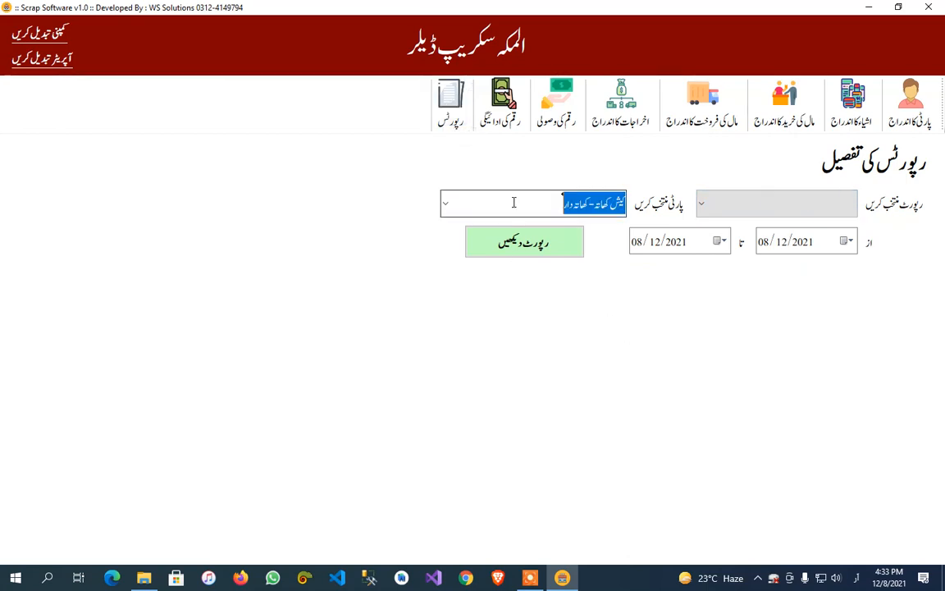
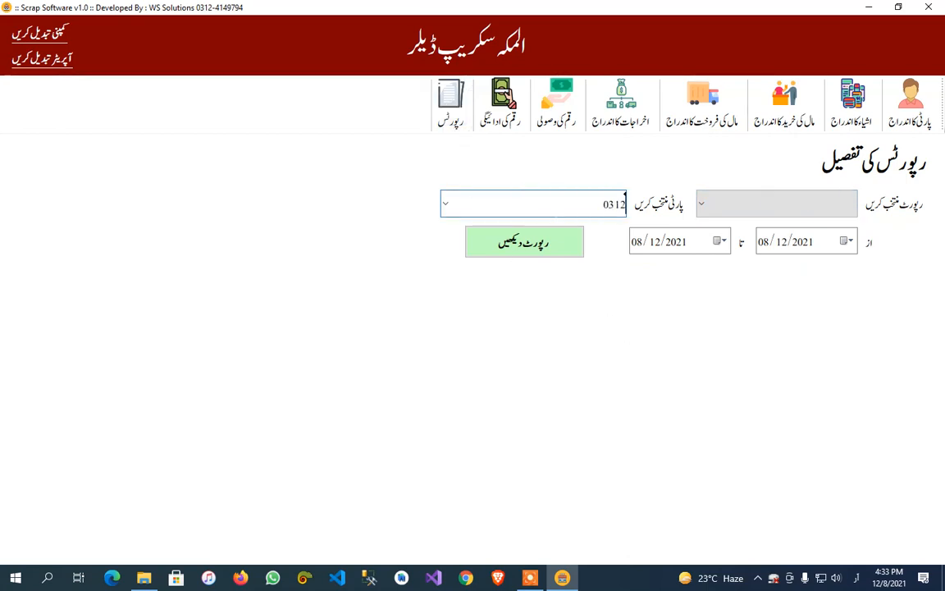
click(447, 203)
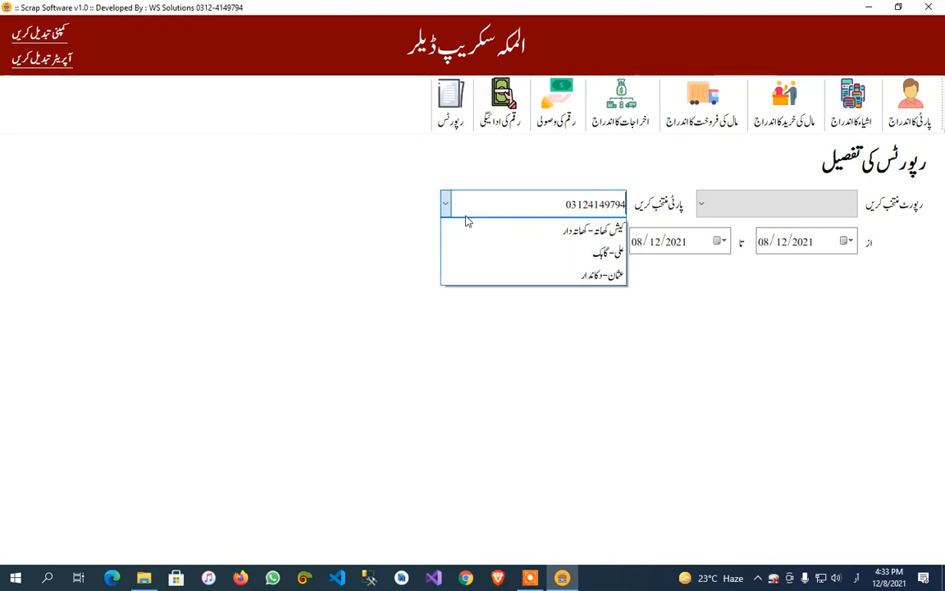
click(492, 230)
Open the party registration form (پارٹی کا اندراج).
click(909, 102)
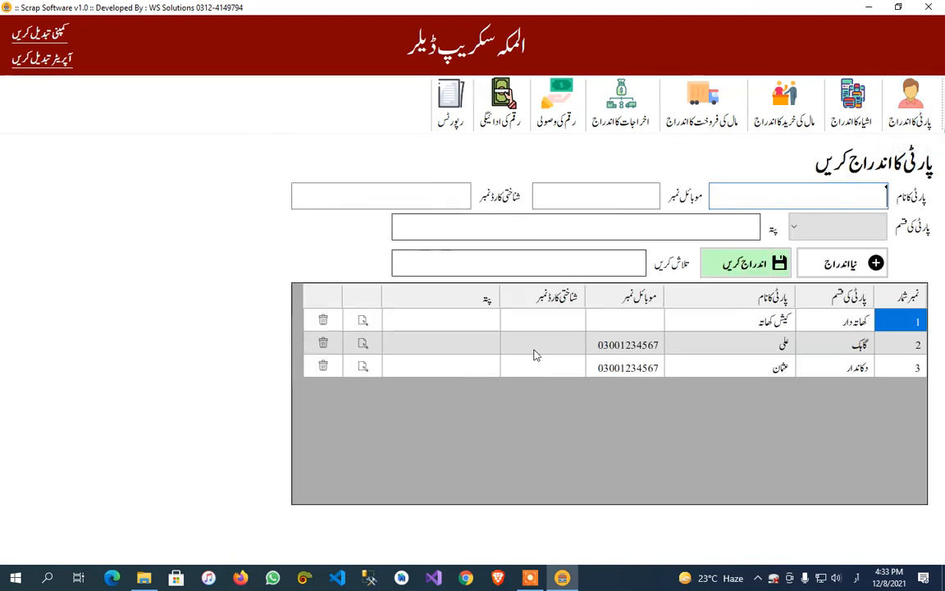
click(534, 579)
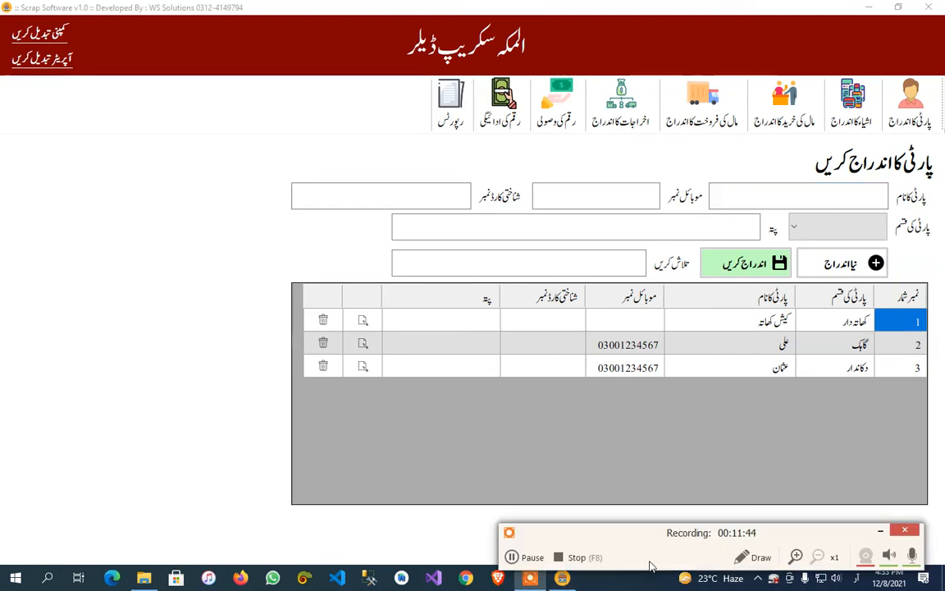